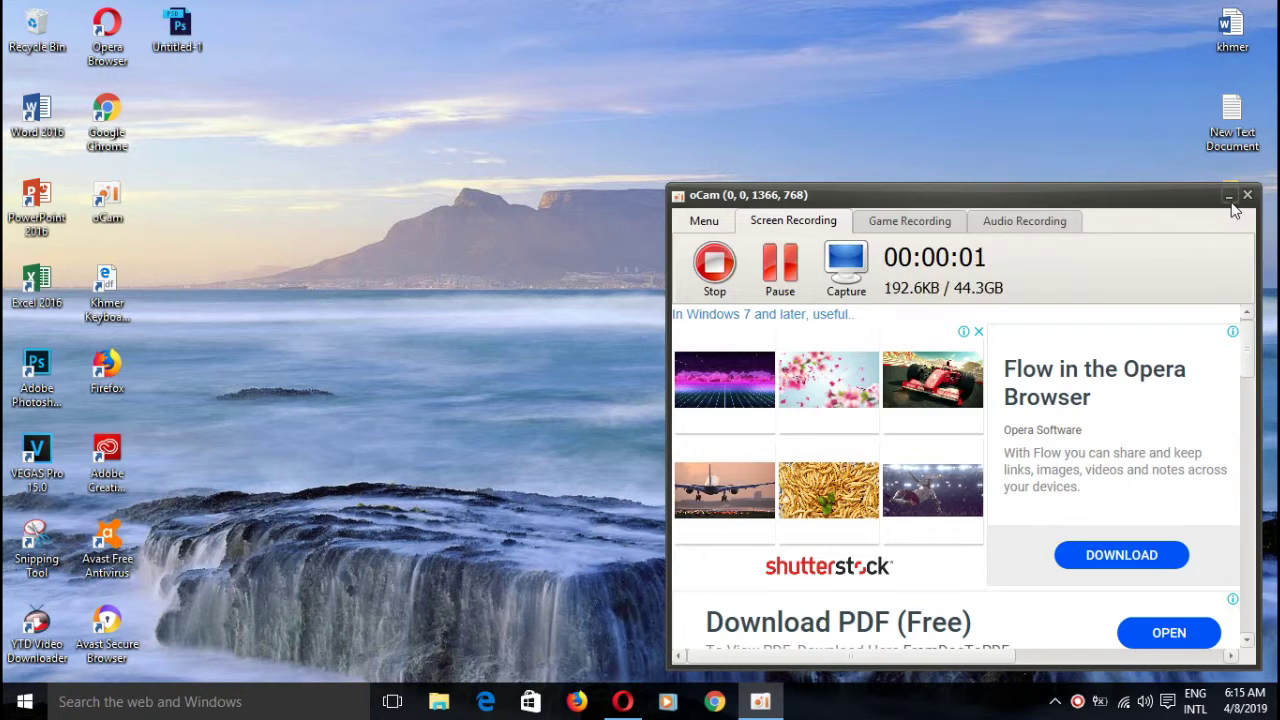
- Minimize the recorder, refresh the desktop three times, and launch Photoshop CC 2017
left_click(1229, 195)
right_click(622, 162)
left_click(686, 220)
right_click(651, 158)
left_click(692, 221)
right_click(625, 167)
left_click(686, 224)
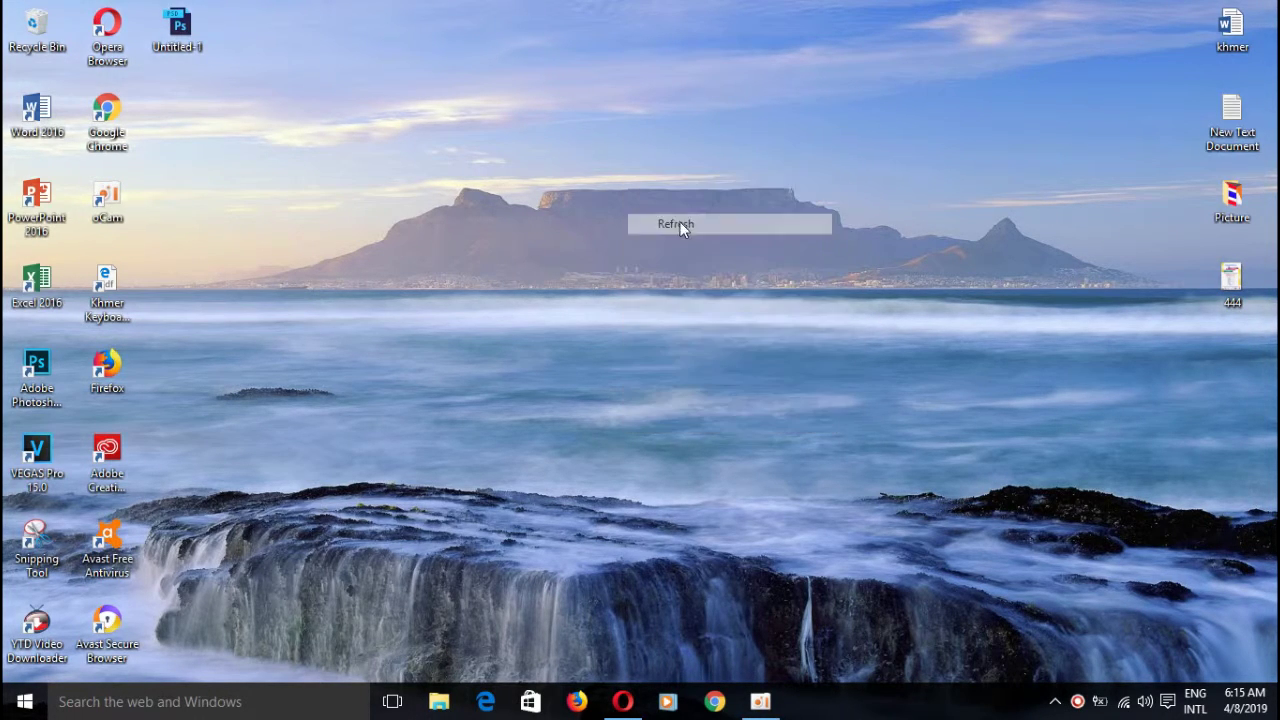
left_click(36, 370)
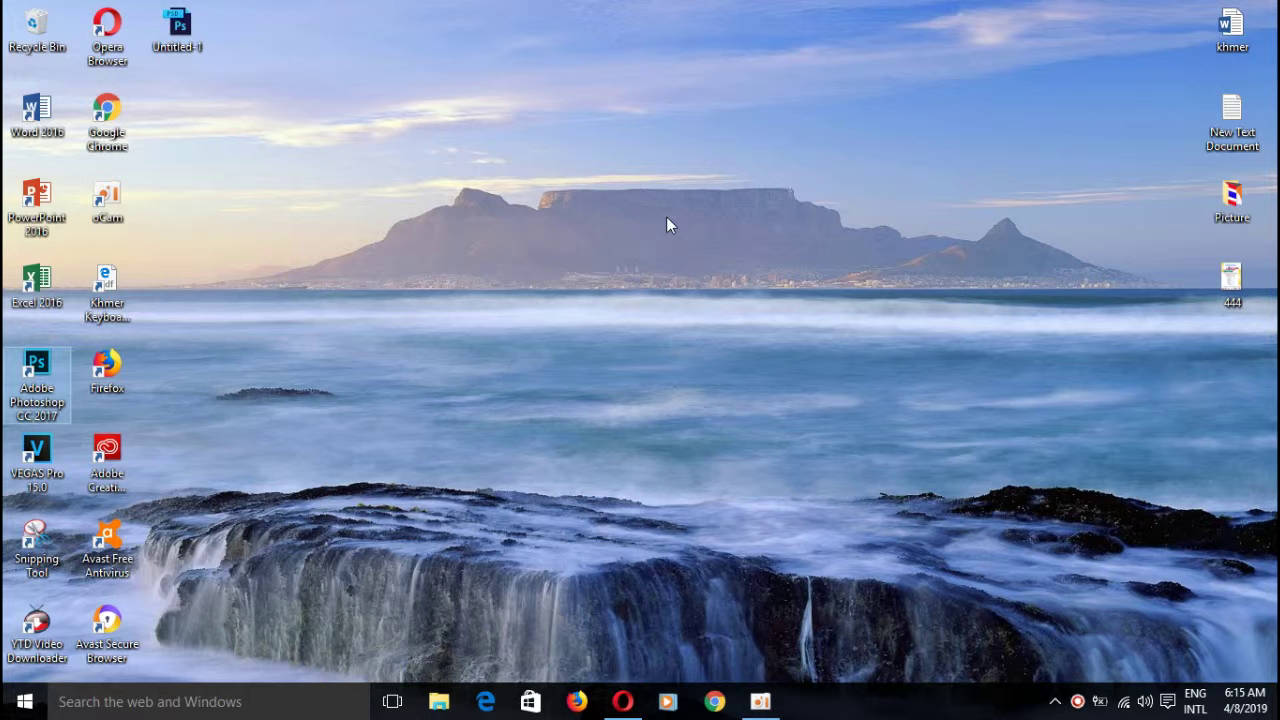
- Refresh the desktop repeatedly while the Photoshop splash screen finishes loading
right_click(799, 143)
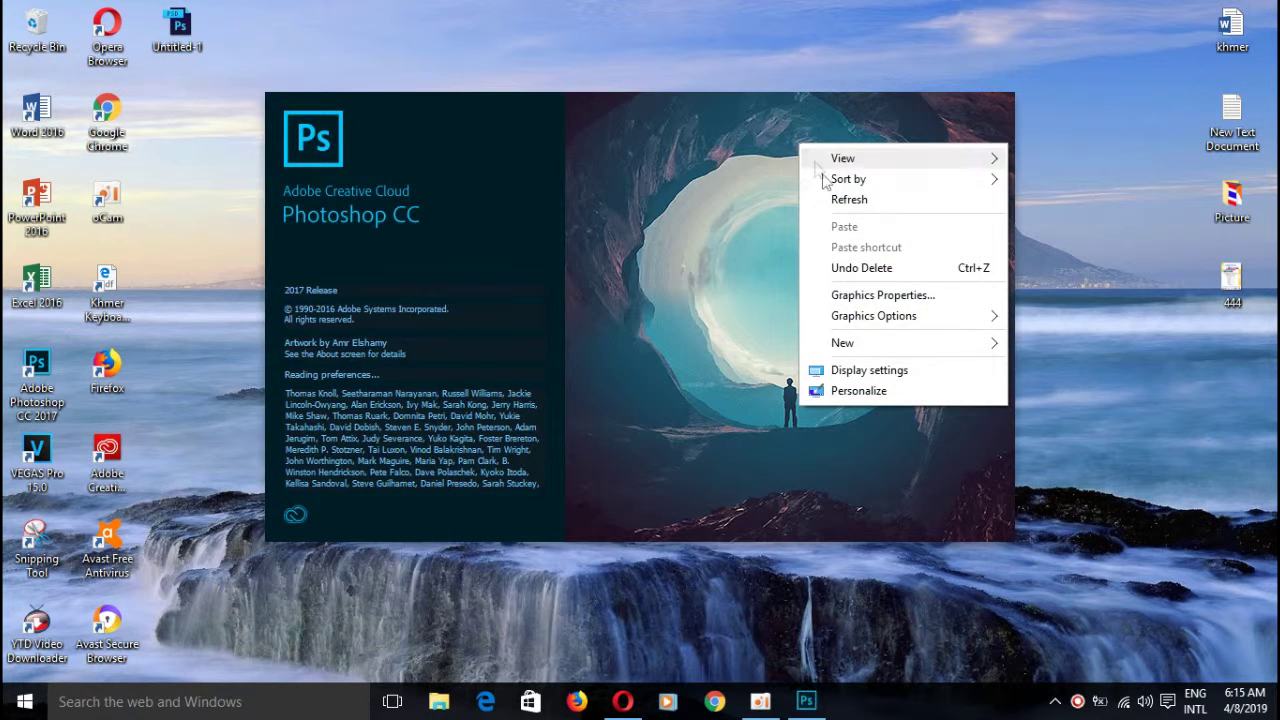
left_click(845, 200)
right_click(1073, 126)
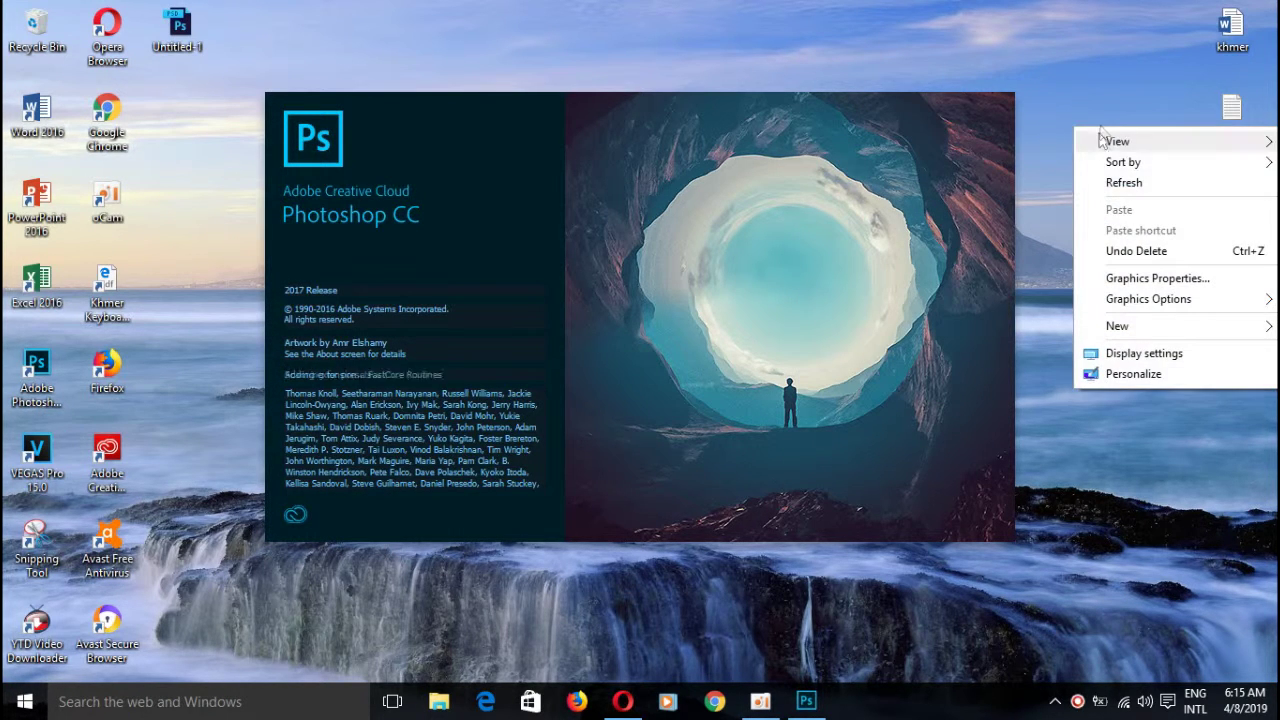
left_click(1122, 182)
right_click(1075, 153)
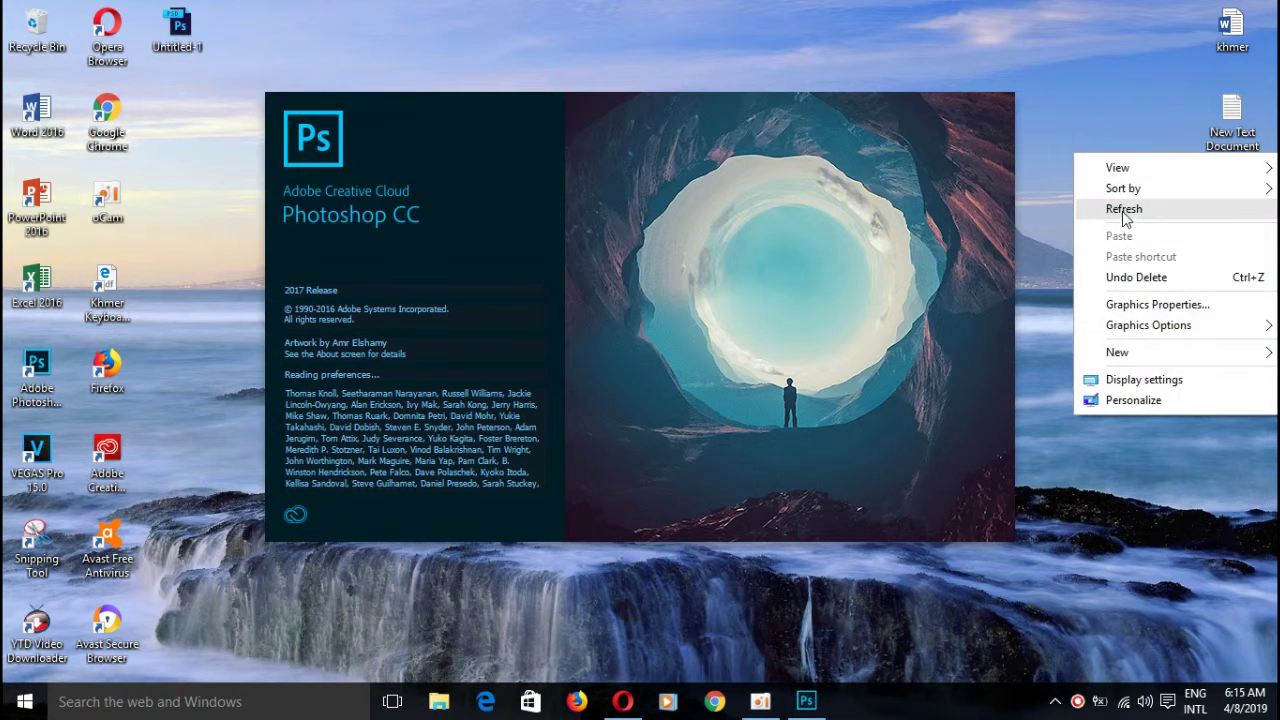
left_click(1122, 210)
right_click(1072, 176)
left_click(1095, 233)
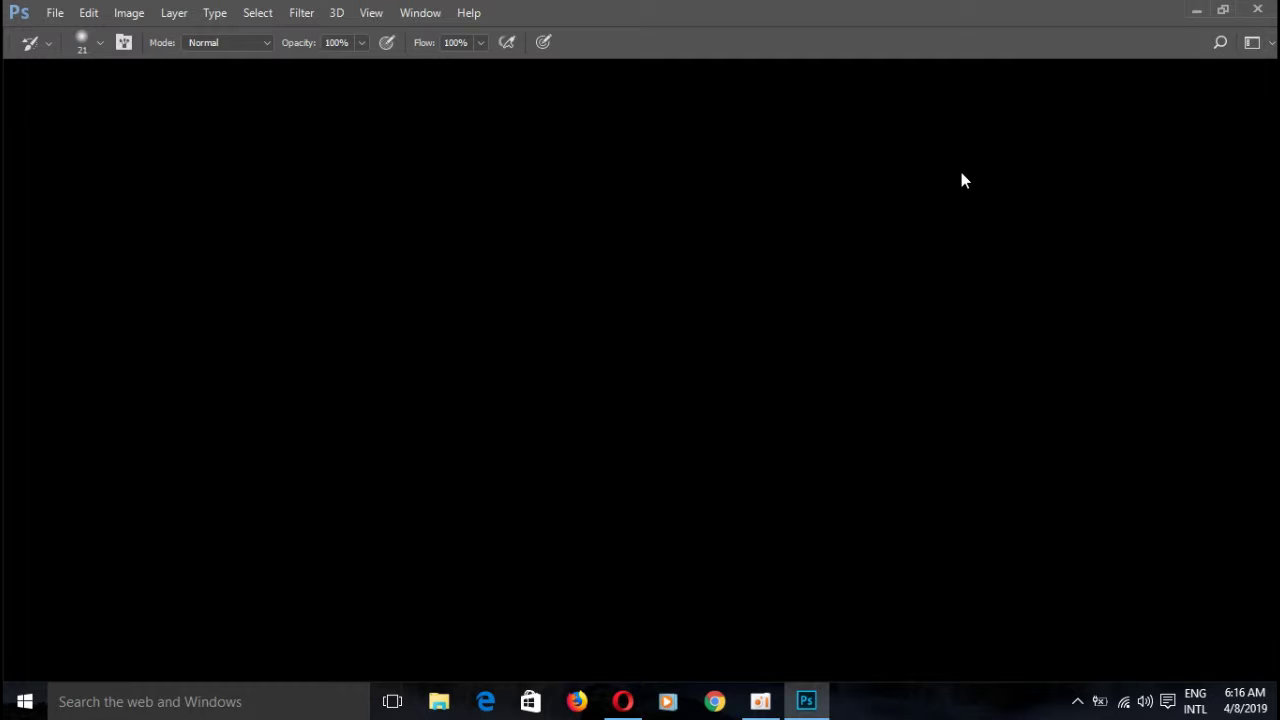
- Minimize Photoshop and refresh the empty desktop twelve times
left_click(1200, 20)
right_click(750, 94)
left_click(816, 148)
right_click(711, 88)
left_click(788, 150)
right_click(769, 112)
left_click(850, 180)
right_click(826, 146)
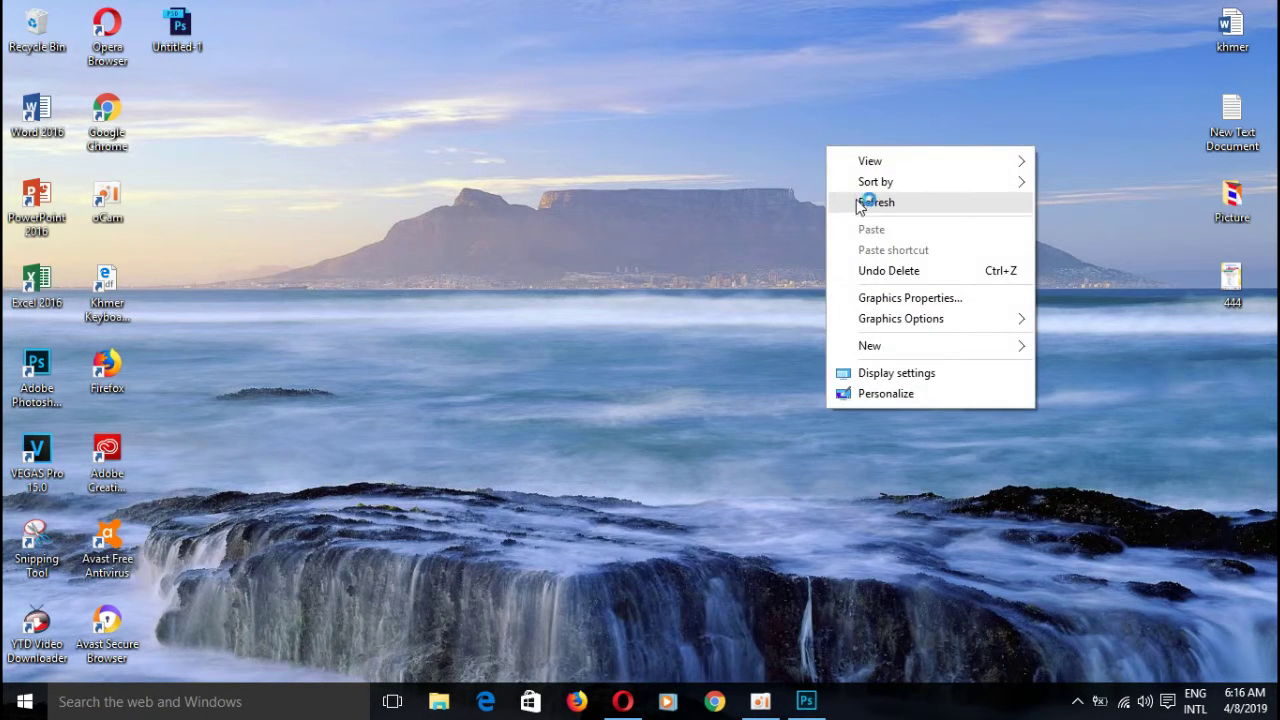
left_click(852, 206)
right_click(845, 170)
left_click(862, 222)
right_click(875, 176)
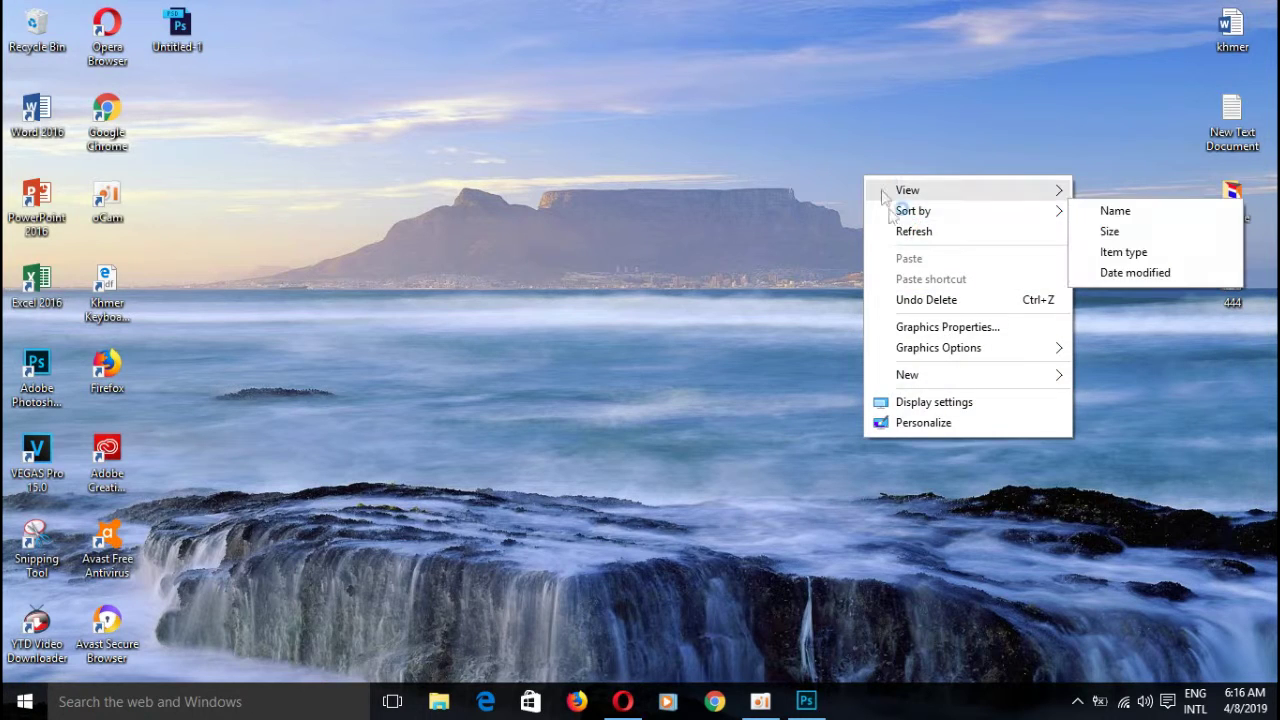
left_click(910, 230)
right_click(861, 154)
left_click(886, 210)
right_click(714, 104)
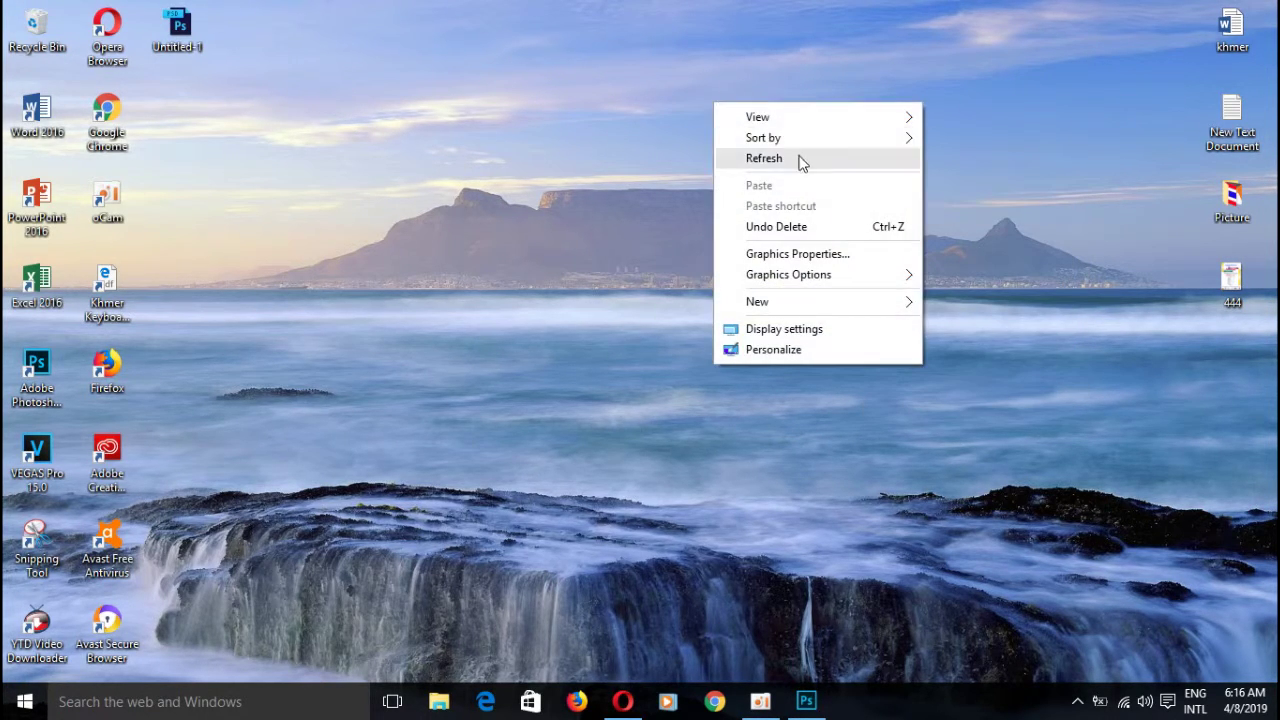
left_click(803, 160)
right_click(758, 107)
left_click(805, 162)
right_click(729, 95)
left_click(766, 152)
right_click(759, 129)
left_click(803, 184)
right_click(751, 101)
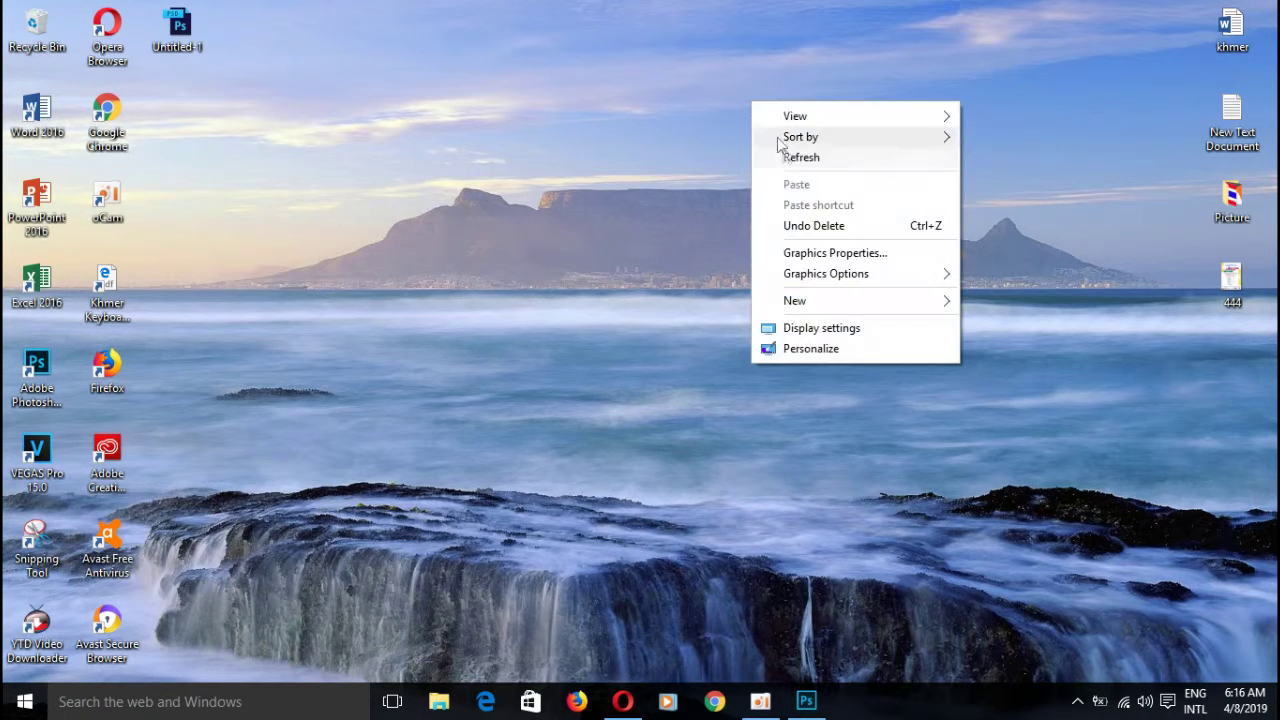
left_click(792, 160)
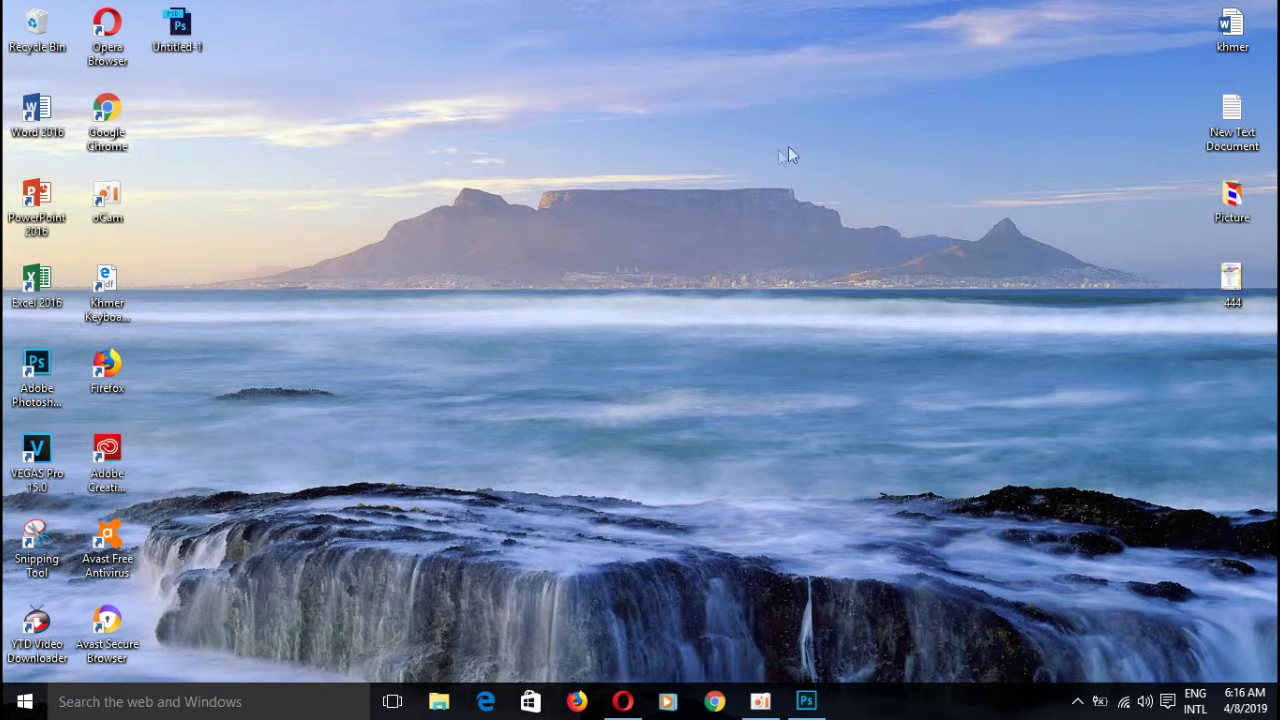
- Restore Photoshop and create a new 1920 × 1080 px, 72 ppi white document
left_click(808, 700)
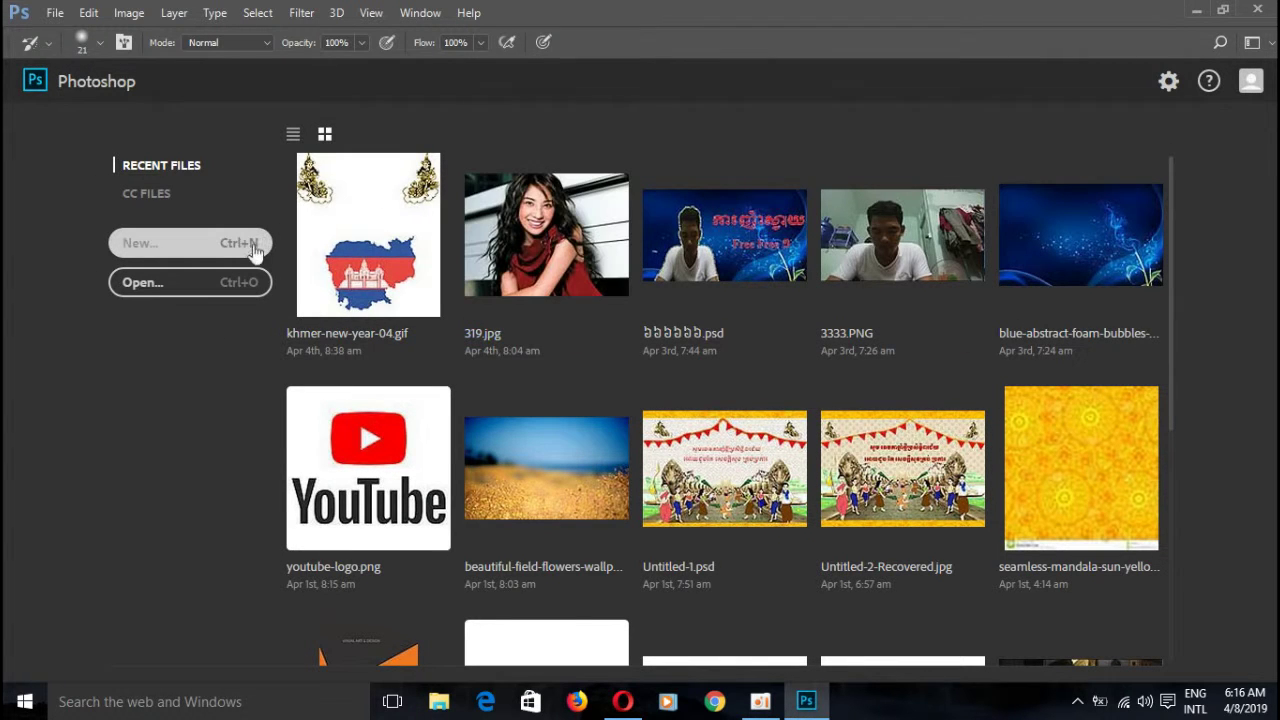
left_click(172, 252)
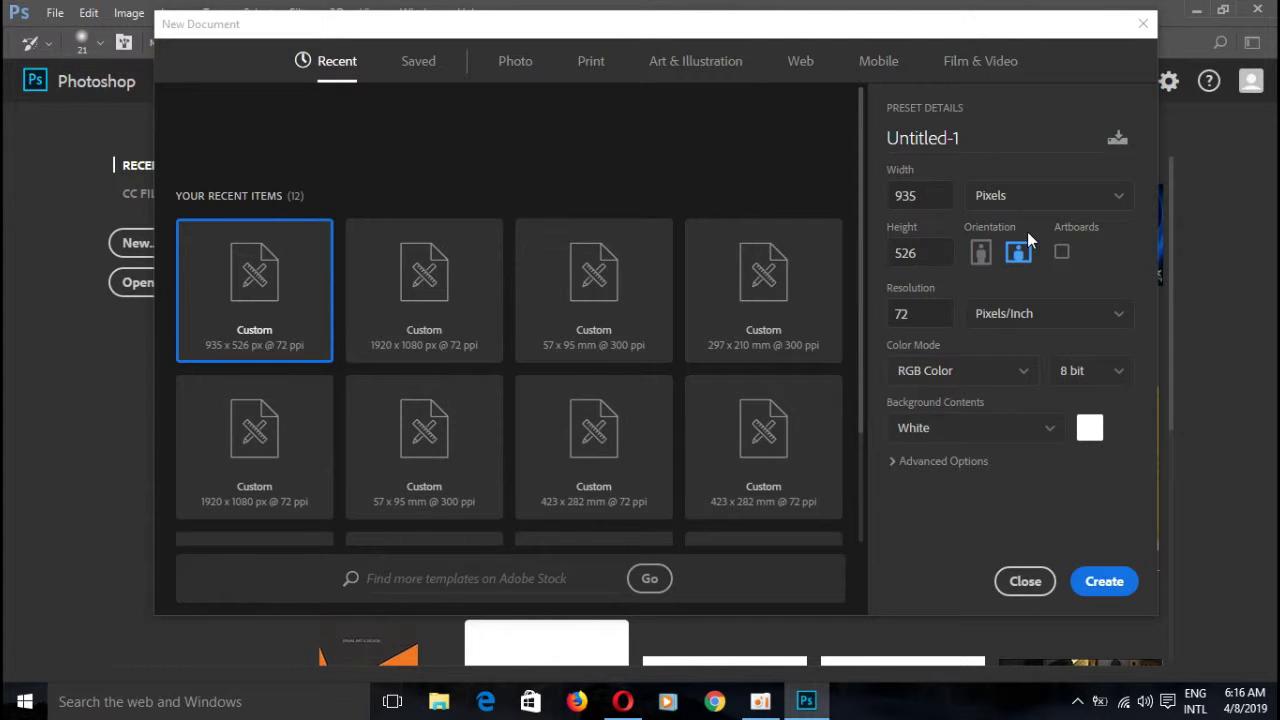
double_click(938, 200)
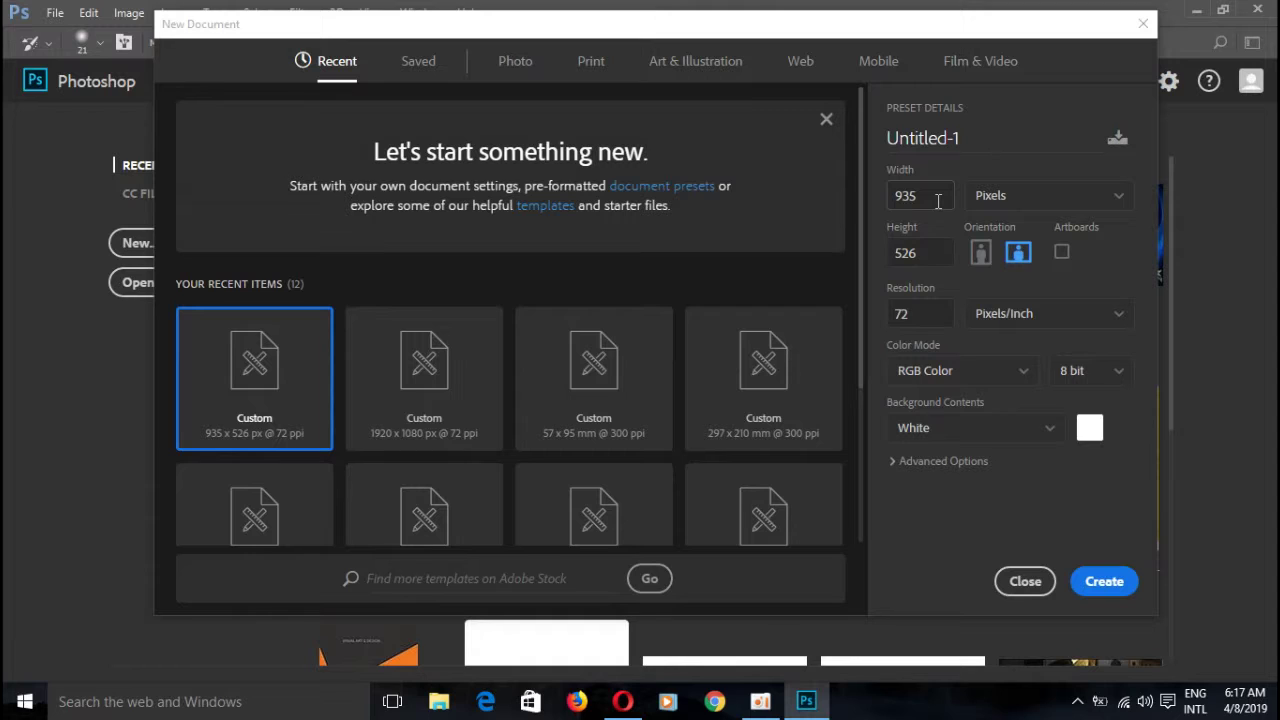
double_click(924, 195)
key("BackSpace")
type("19")
type("3")
key("BackSpace")
type("20")
left_click(926, 249)
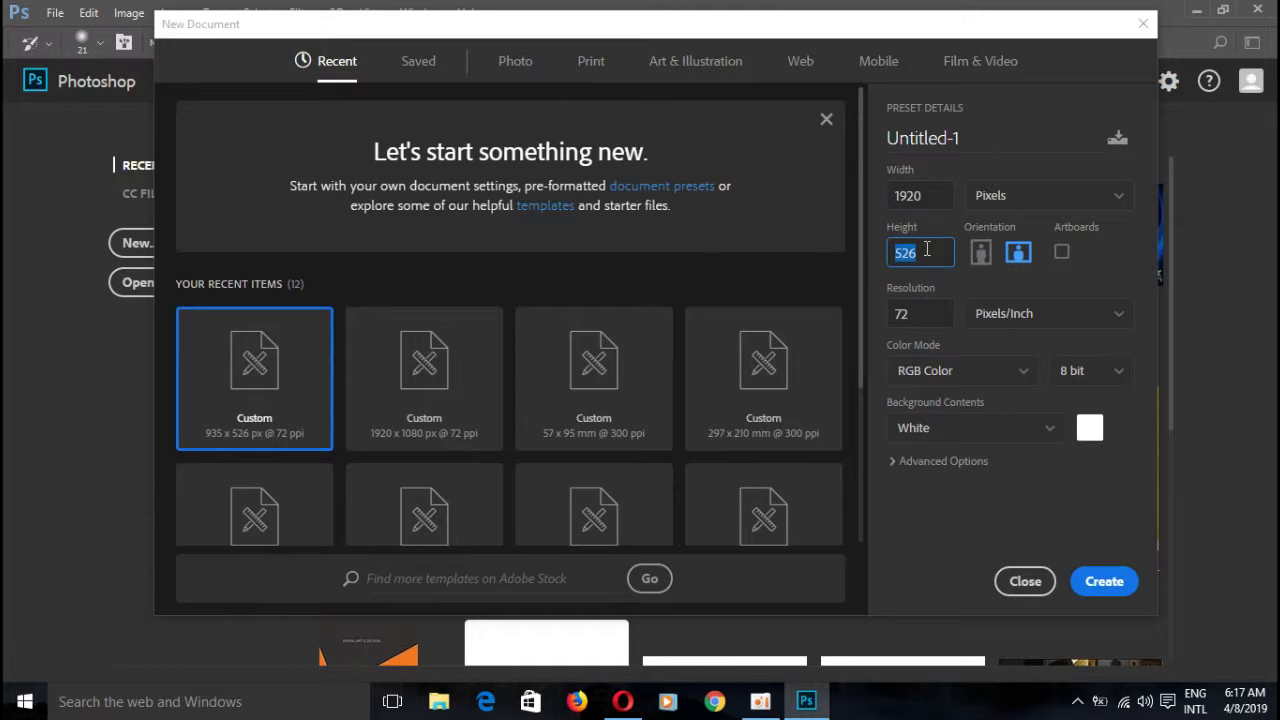
key("BackSpace")
type("10")
type("80")
left_click(1096, 586)
left_click(1096, 586)
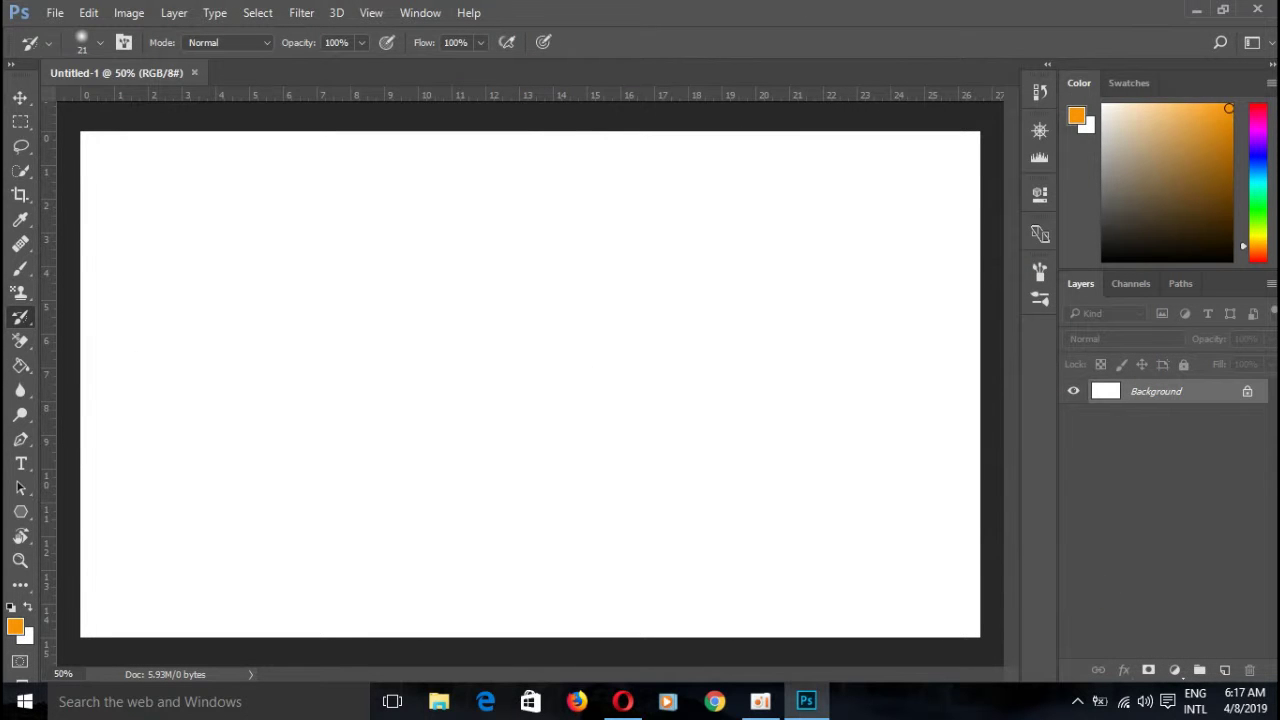
- Open photo 85.jpg from the Chines cutegirl folder, then close it again
left_click(55, 14)
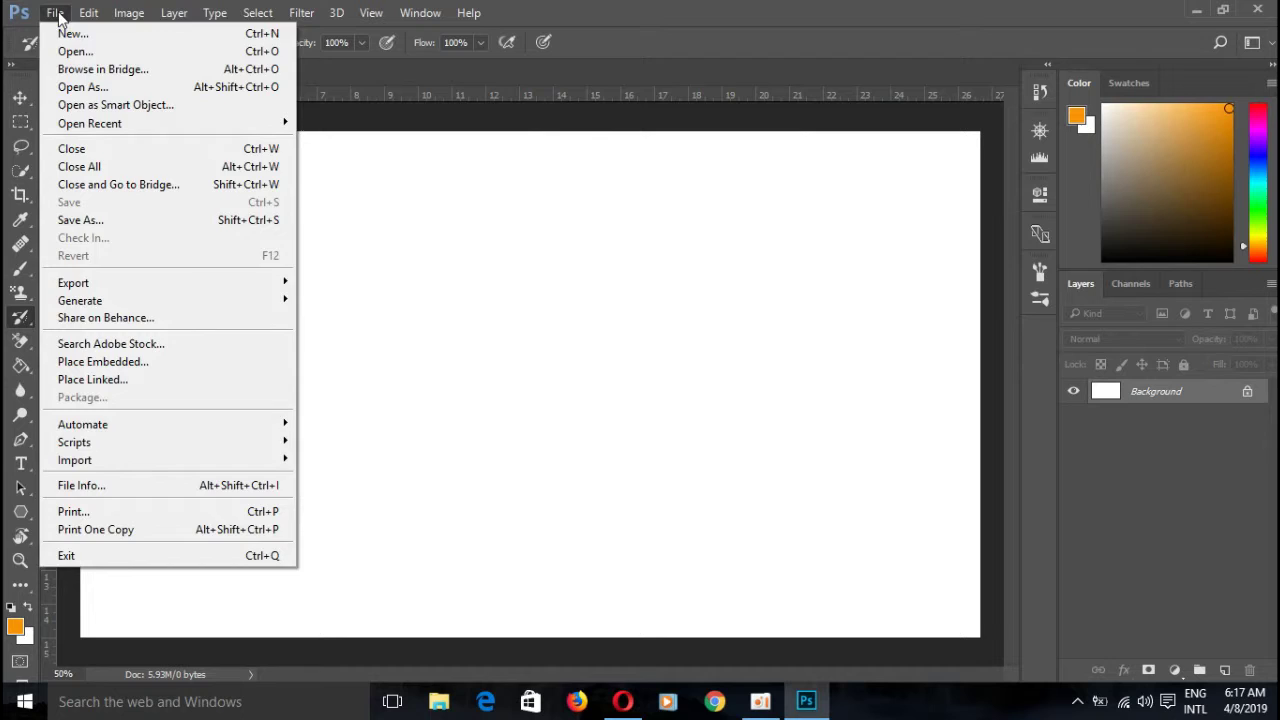
left_click(76, 51)
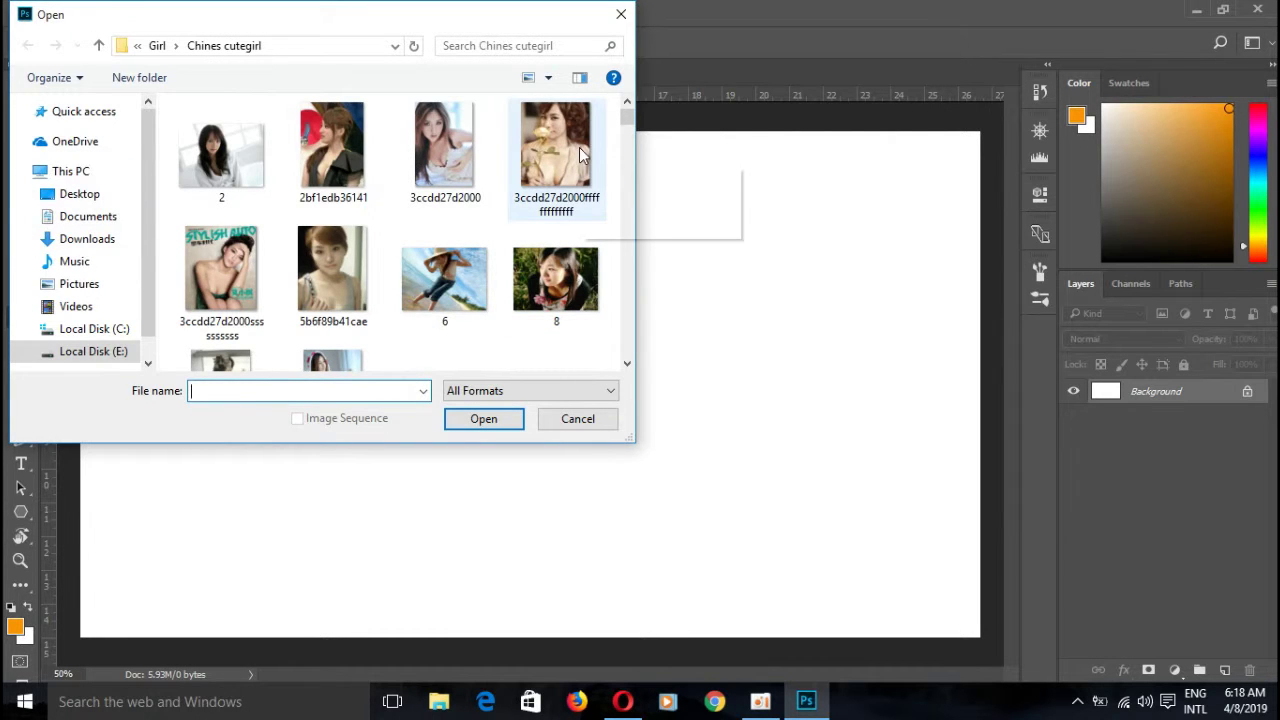
scroll(588, 158, "down", 1)
mouse_move(555, 181)
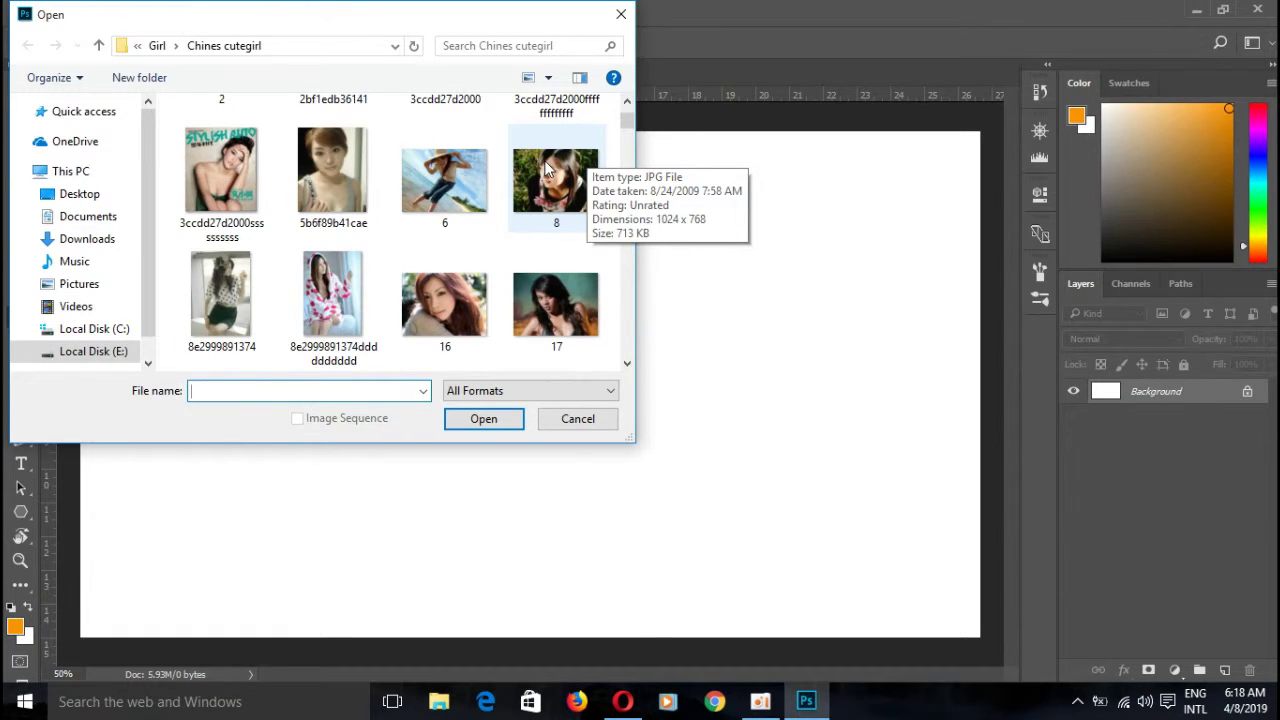
scroll(542, 169, "up", 1)
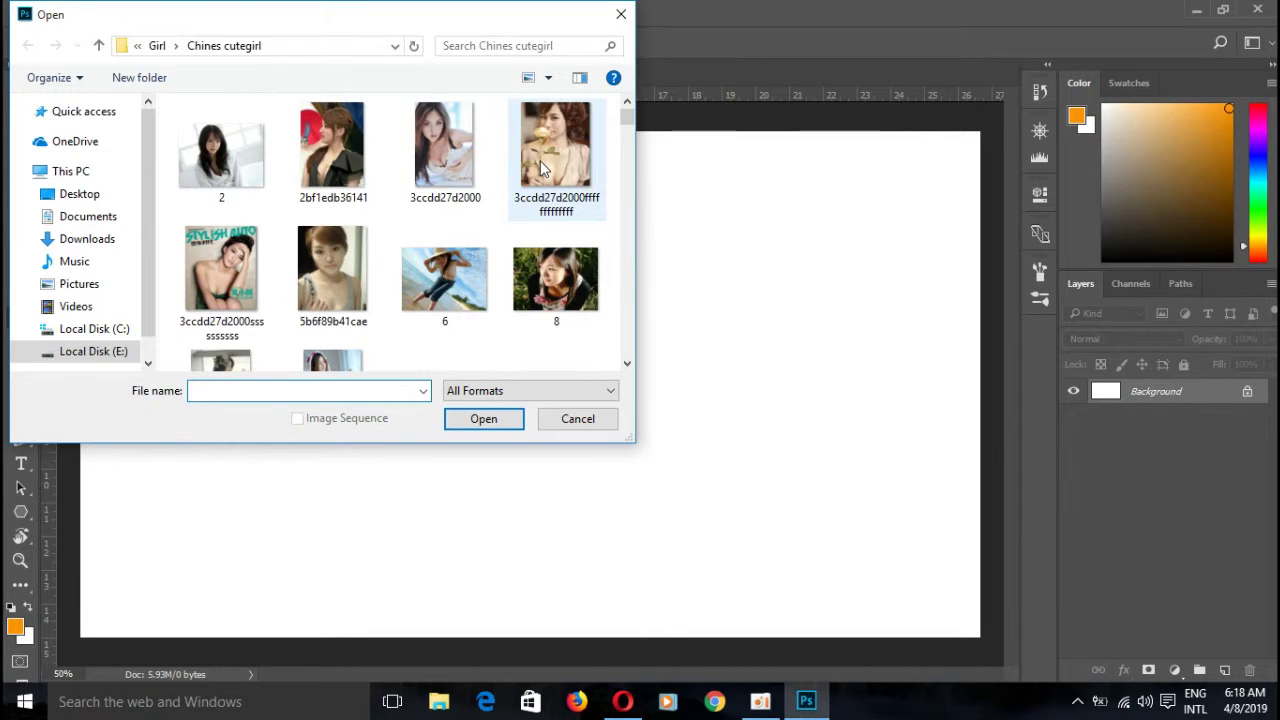
left_click_drag(628, 120, 629, 135)
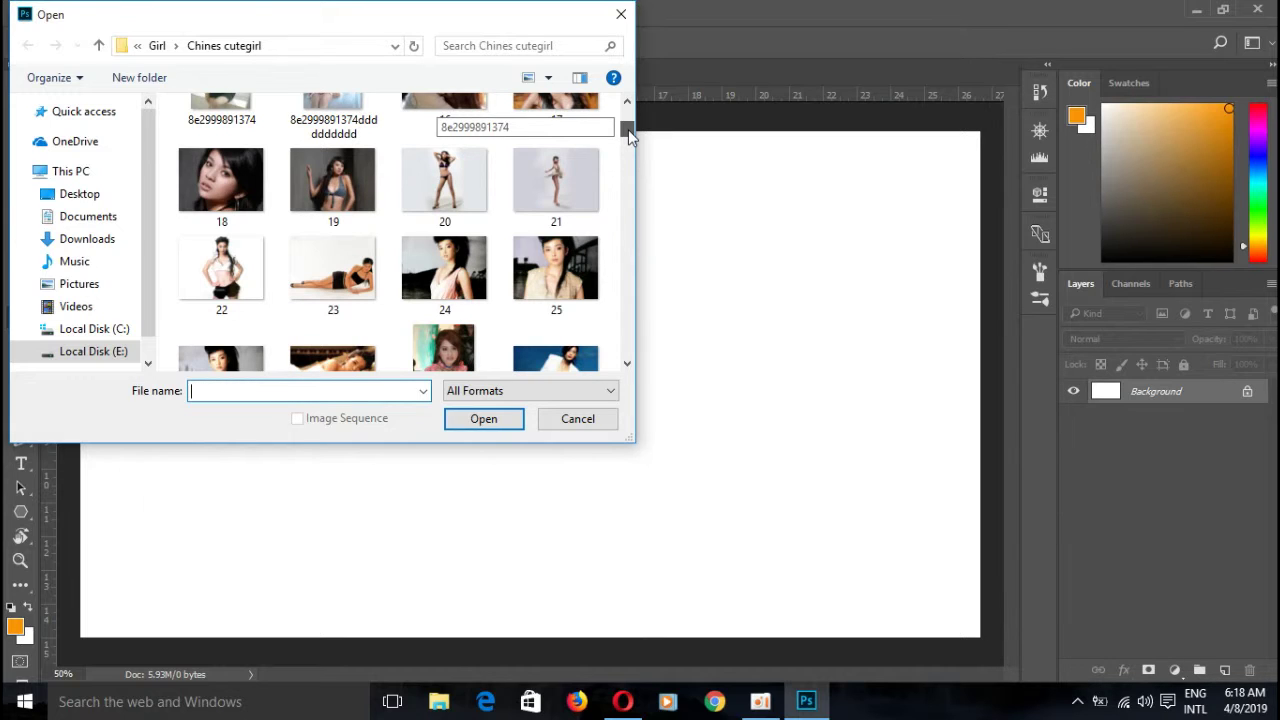
left_click_drag(628, 129, 634, 162)
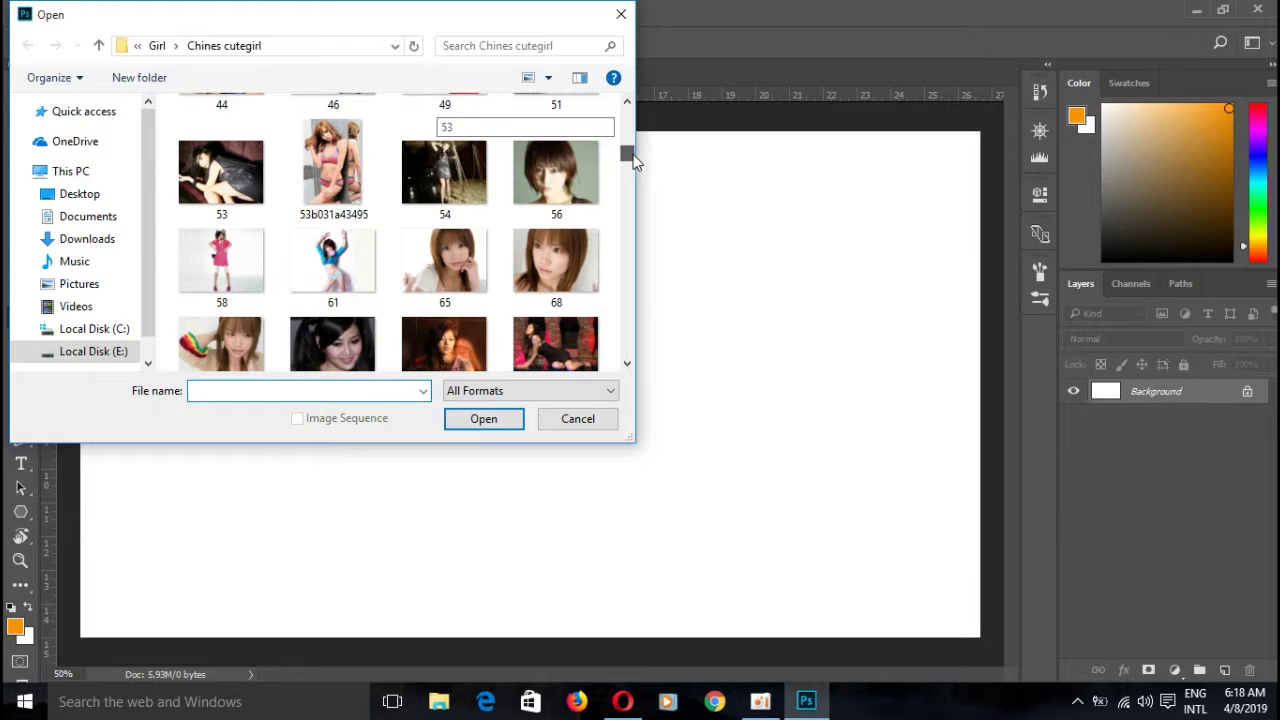
left_click_drag(634, 162, 640, 174)
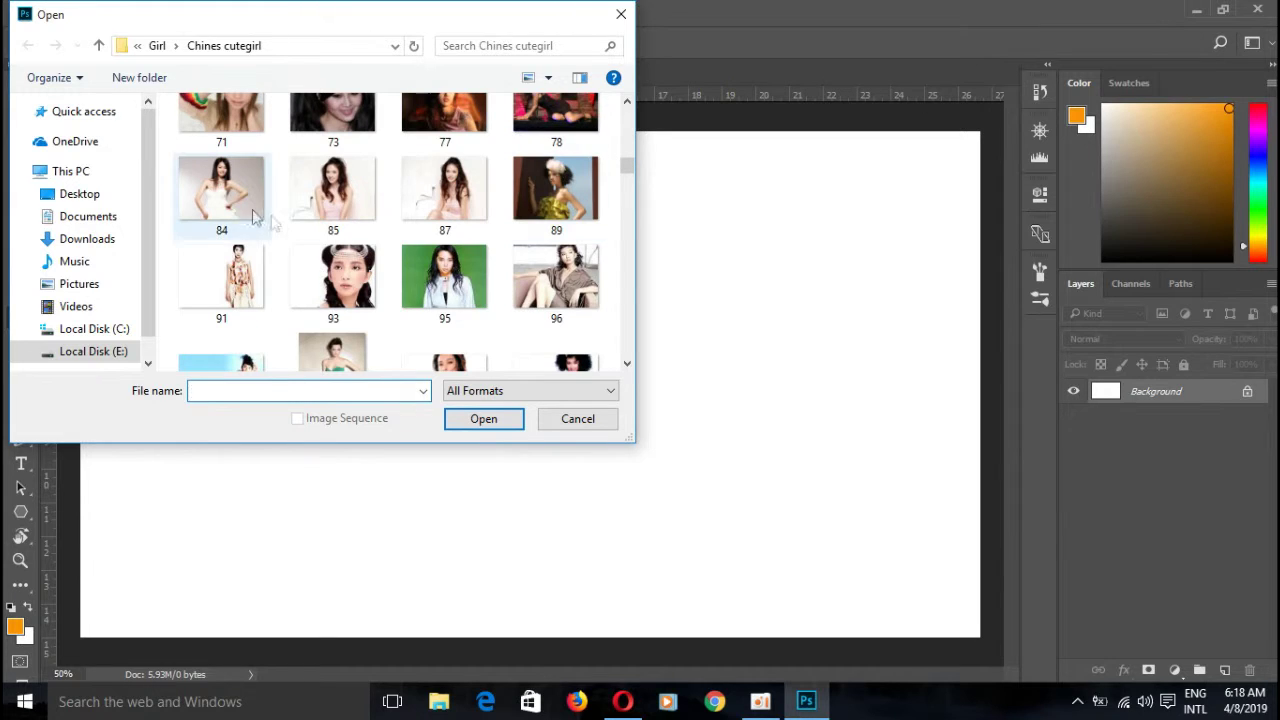
left_click(212, 192)
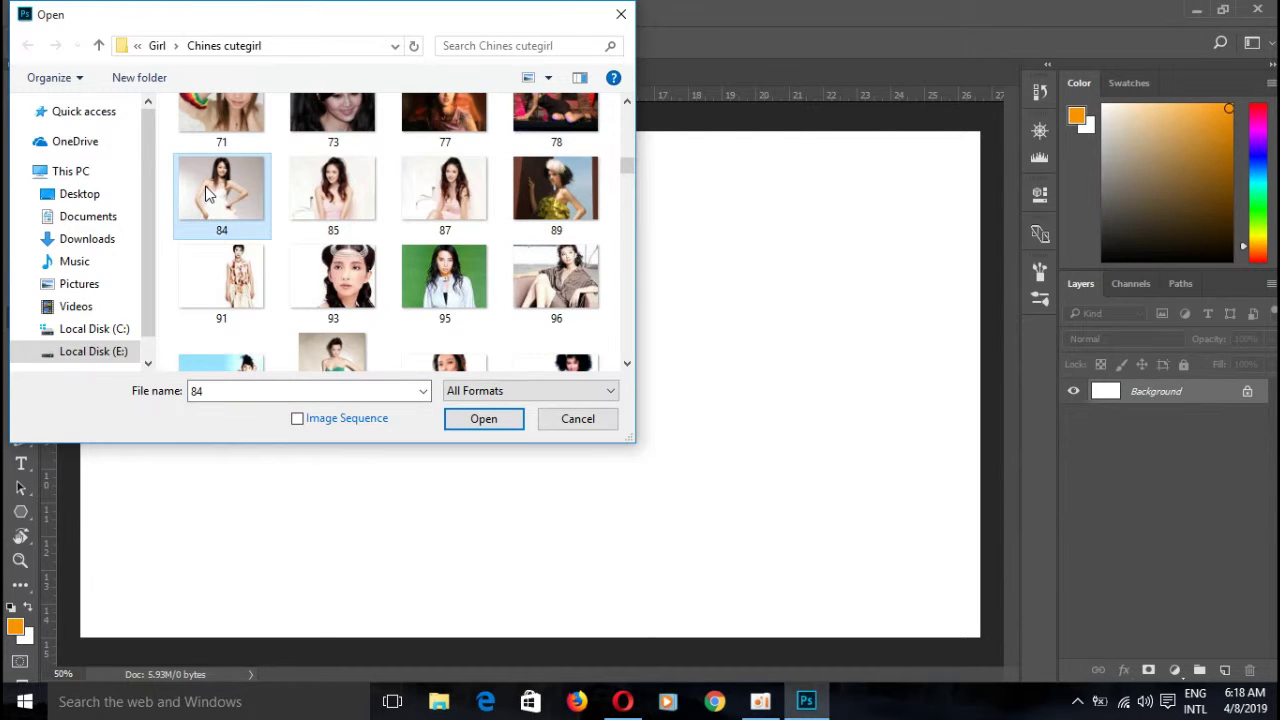
left_click(338, 192)
left_click(478, 420)
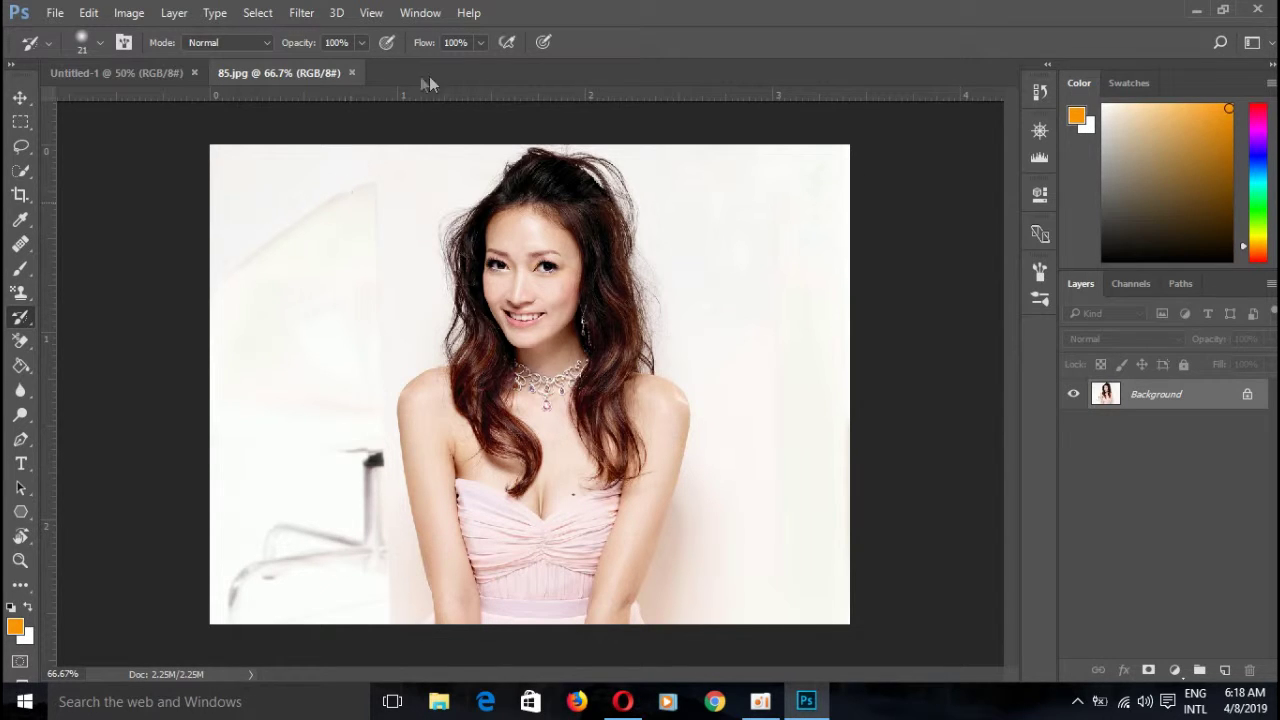
left_click(350, 73)
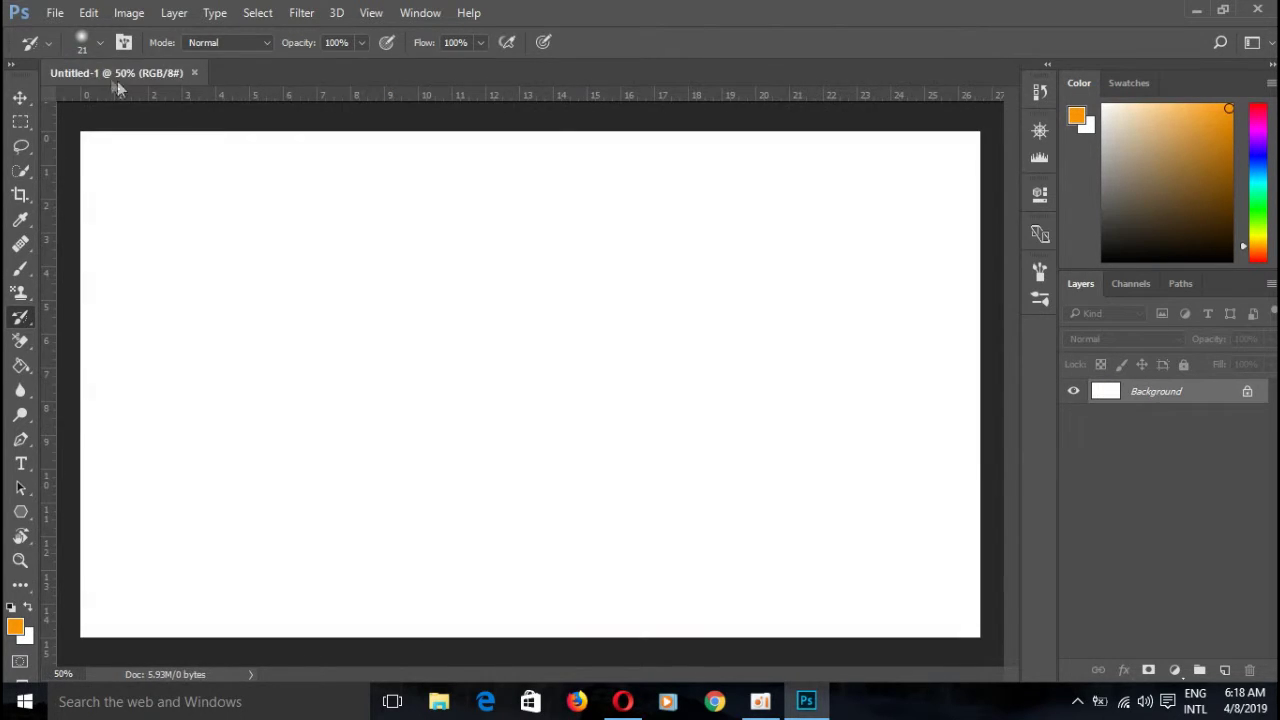
- Open photo 84.jpg from the Chines cutegirl folder
left_click(55, 12)
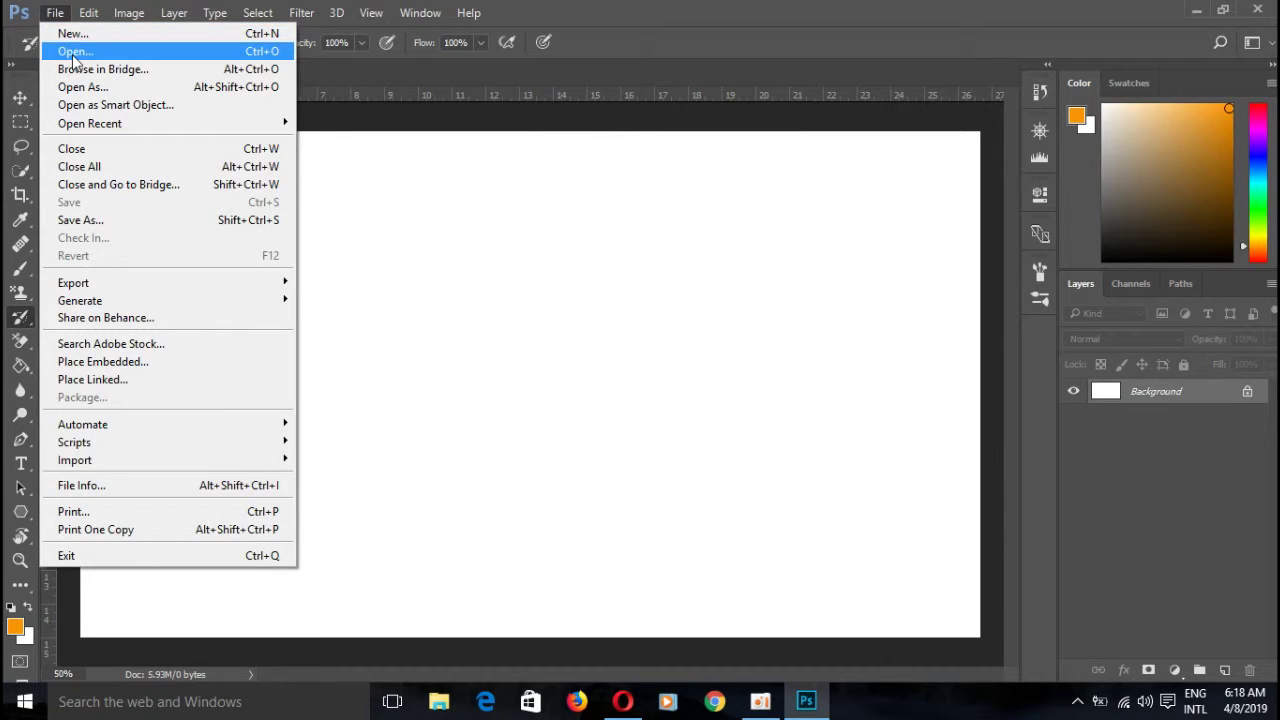
left_click(72, 52)
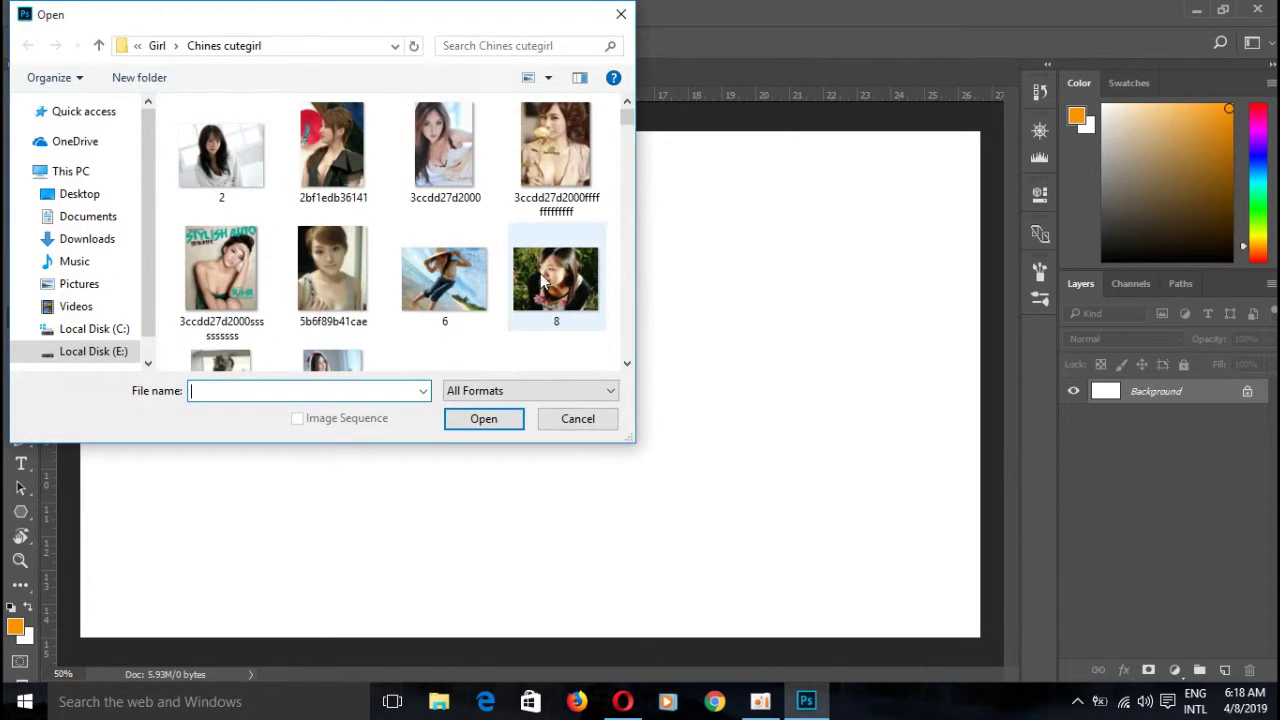
scroll(540, 278, "down", 2)
left_click_drag(627, 126, 633, 174)
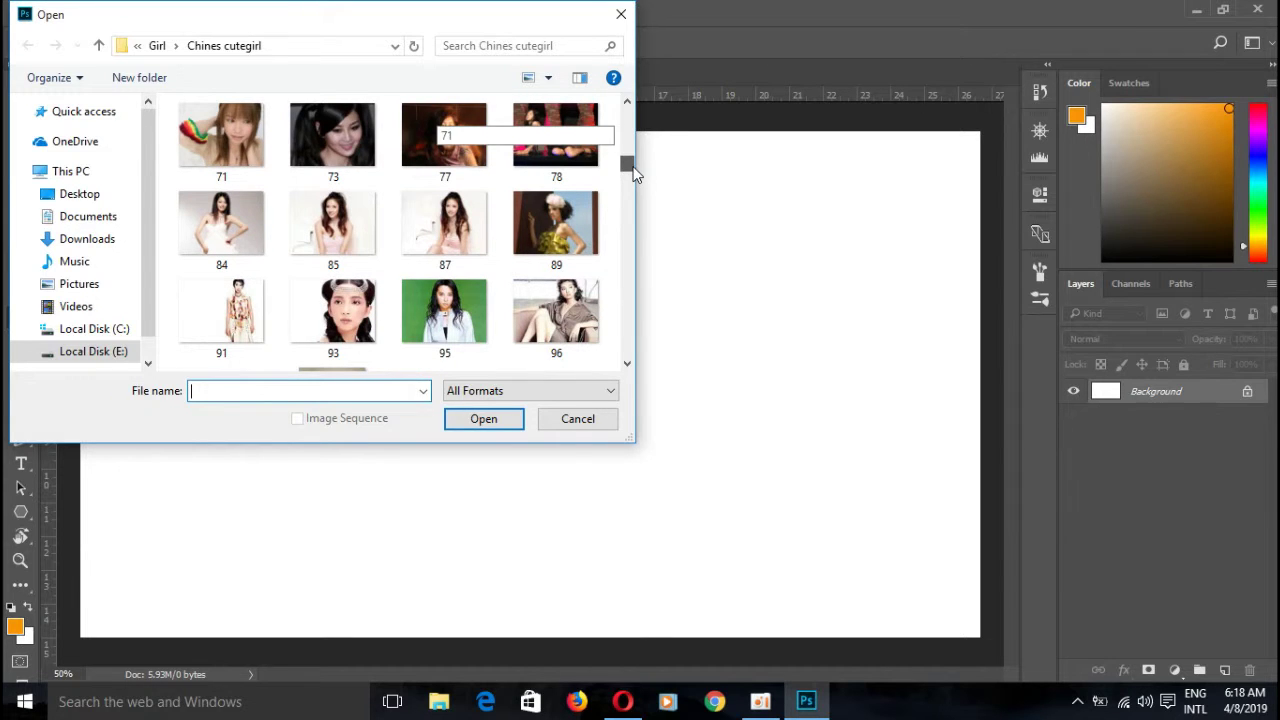
left_click(233, 226)
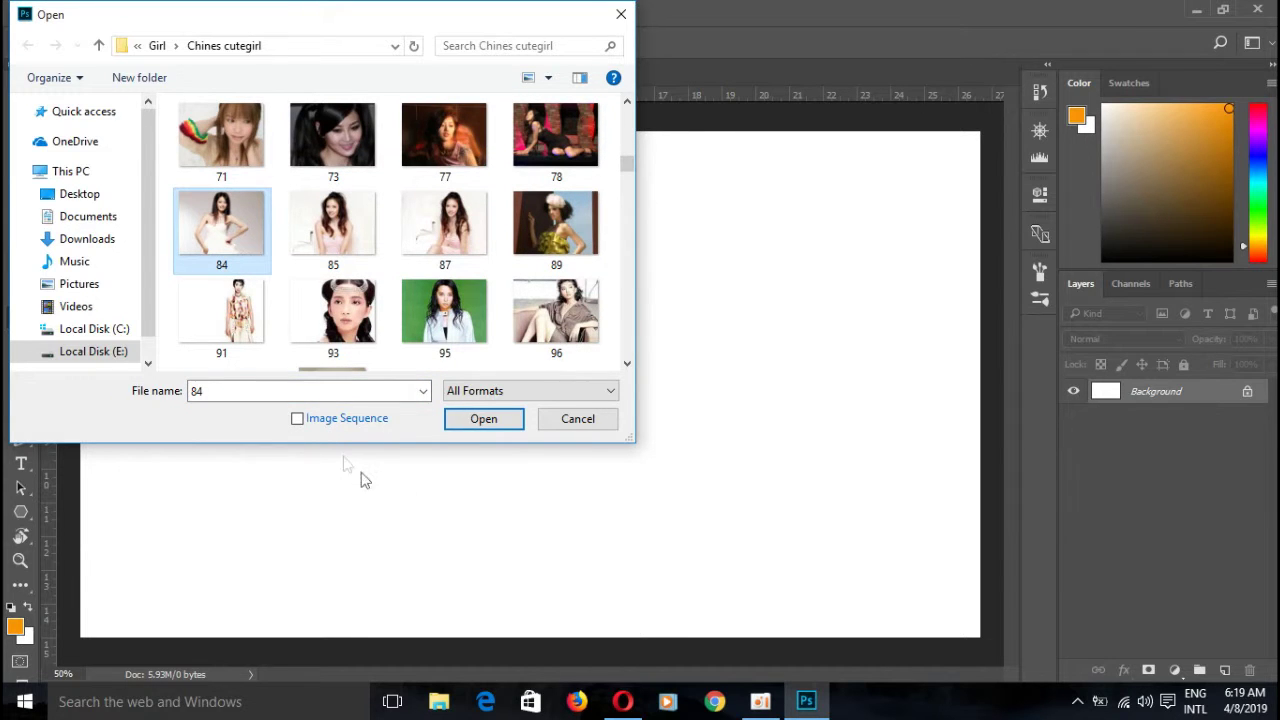
left_click(481, 420)
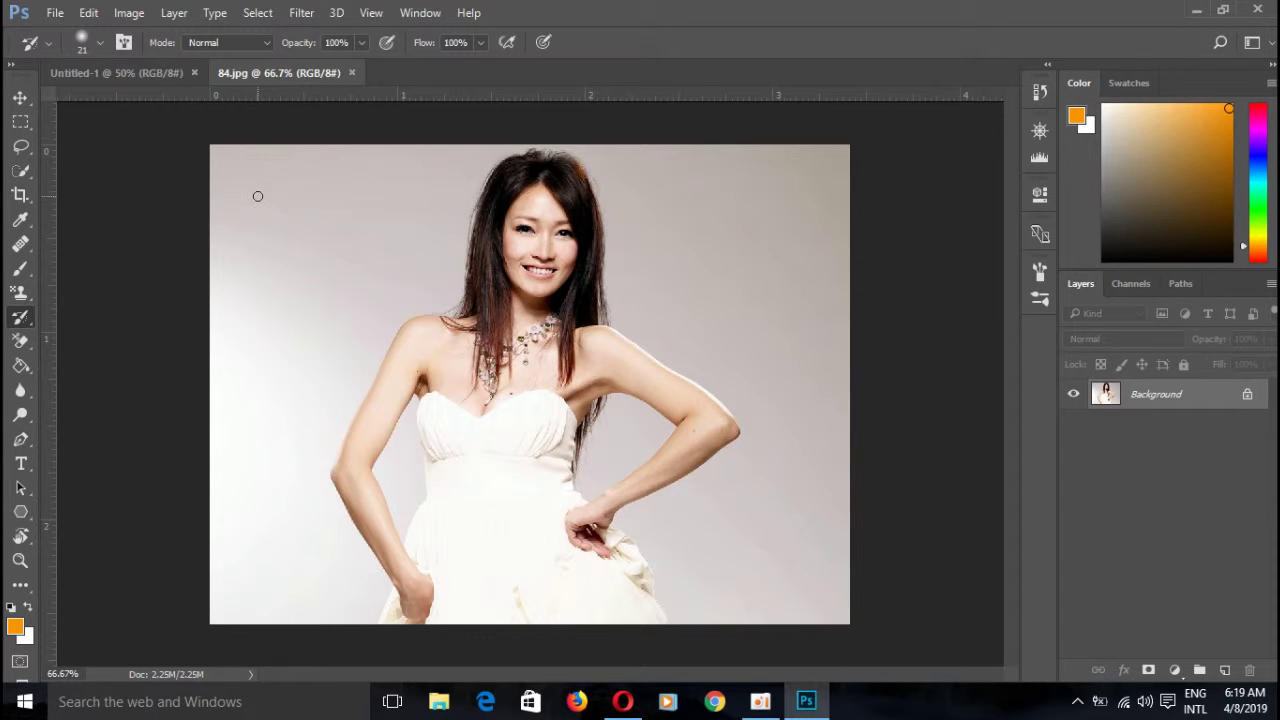
- Convert the Background layer of 84.jpg into a regular layer named 'woman'
double_click(1195, 398)
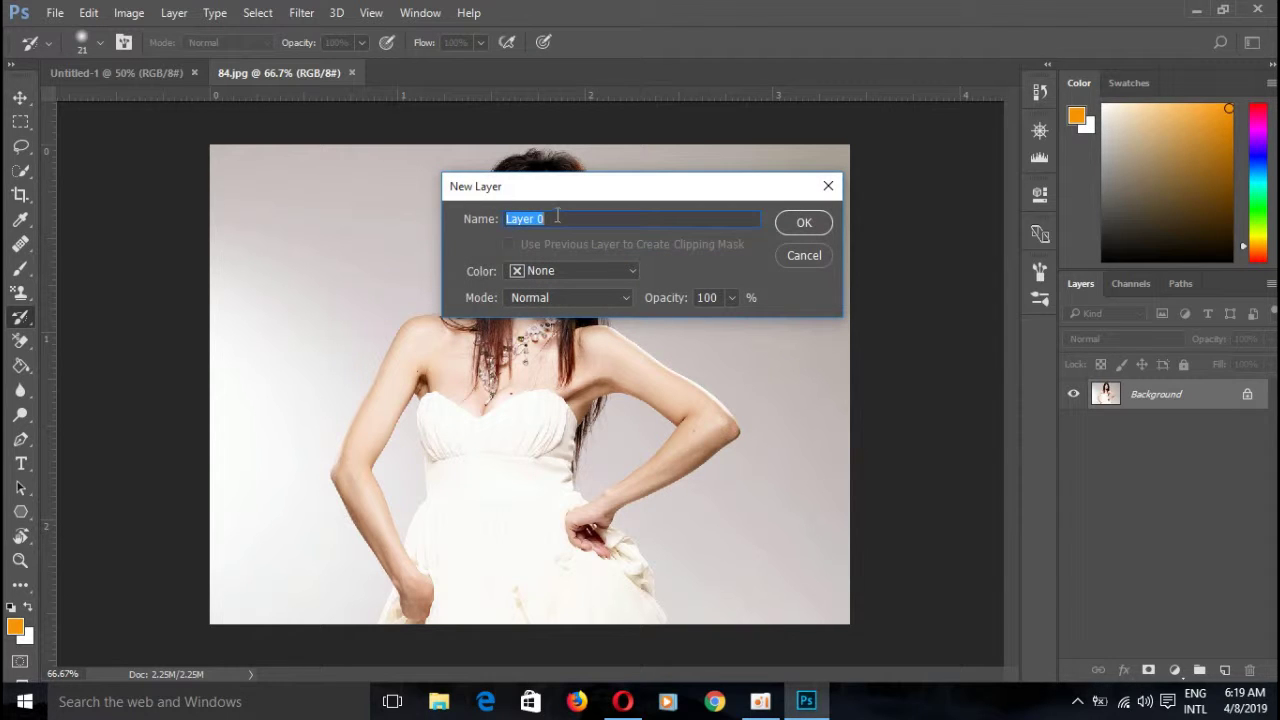
key("BackSpace")
type("wow")
type("man")
key("BackSpace")
key("BackSpace")
key("BackSpace")
key("BackSpace")
type("man")
left_click(805, 229)
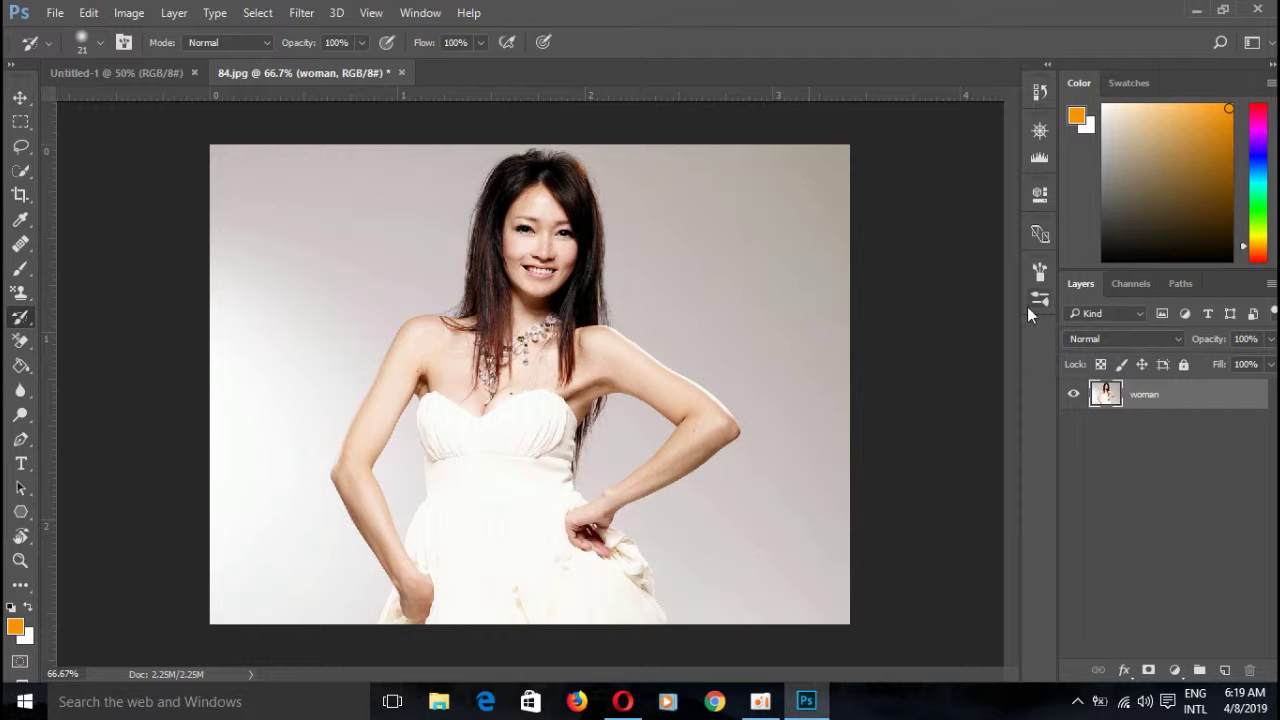
- Pause the oCam screen recording and hide its window
left_click(760, 700)
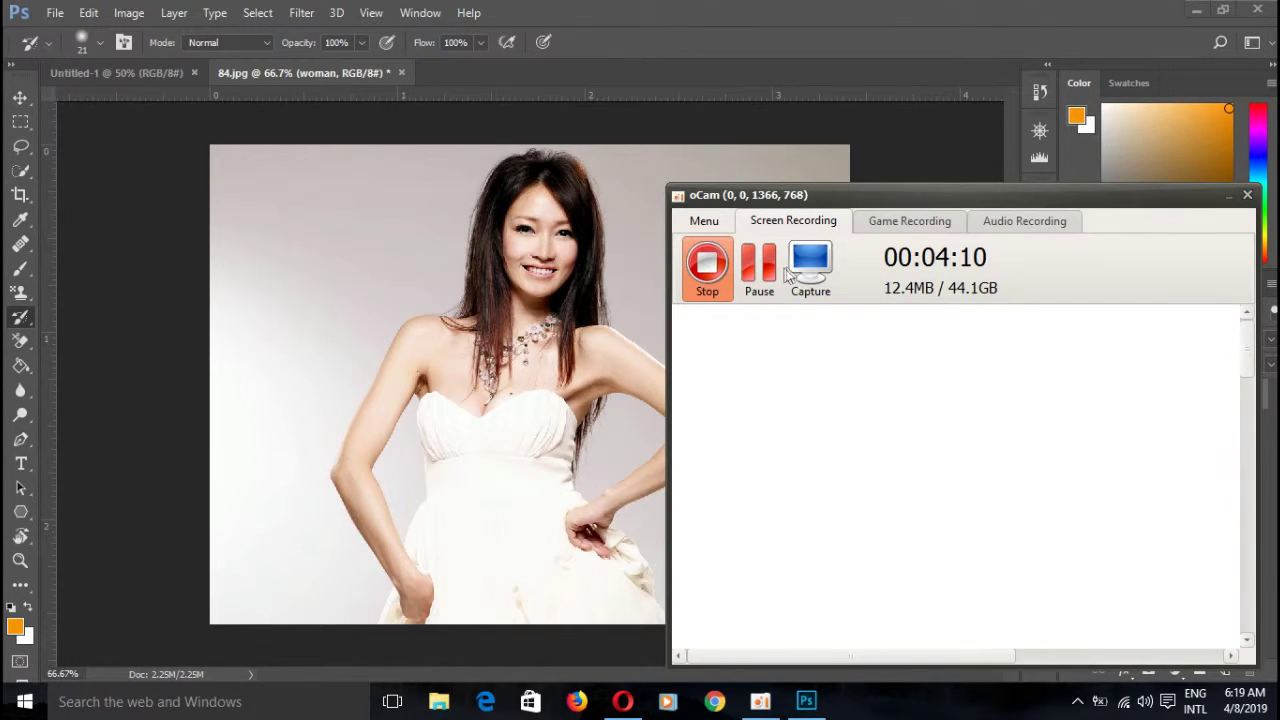
left_click(758, 271)
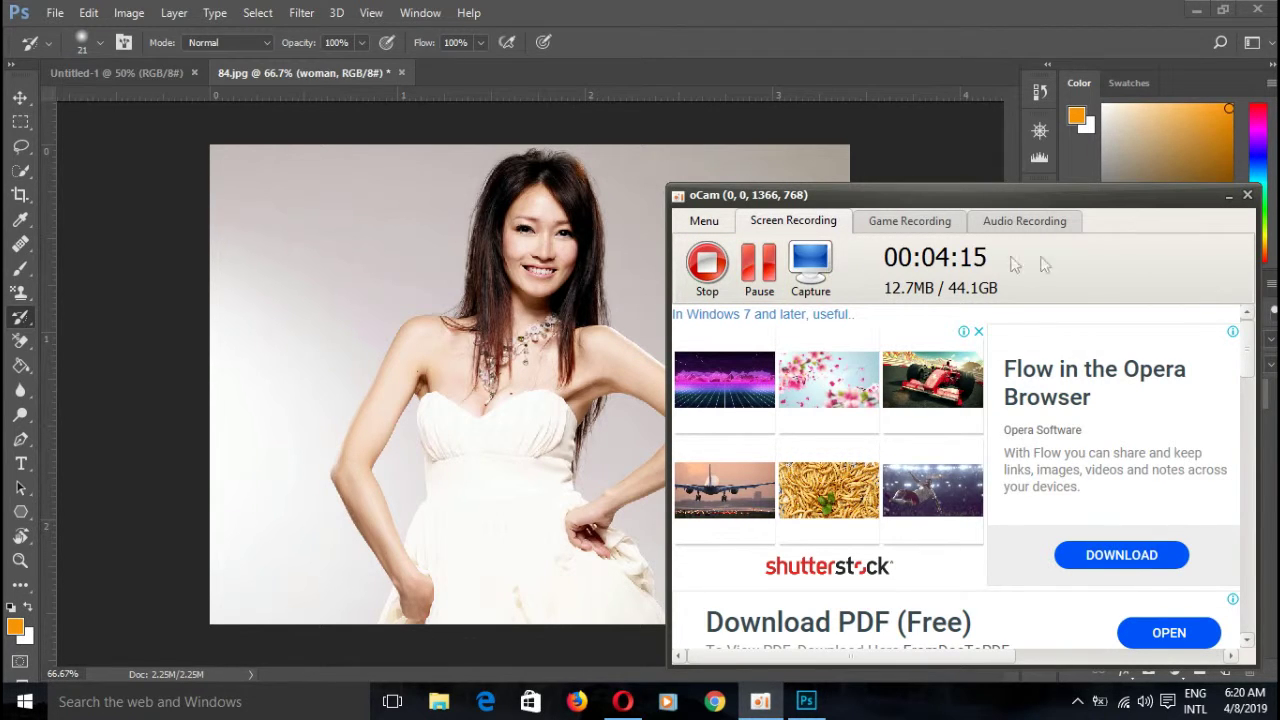
left_click(1229, 195)
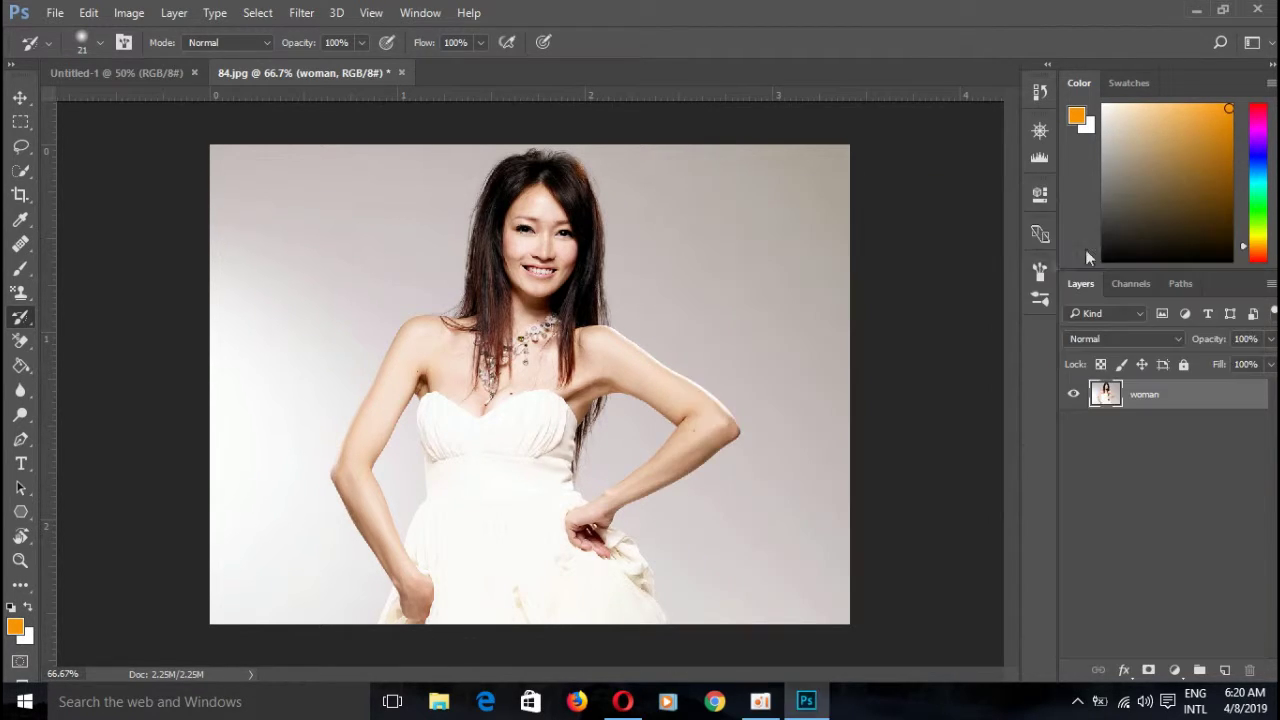
- Add a new layer below 'woman' and rename it 'color 2'
left_click(1224, 670)
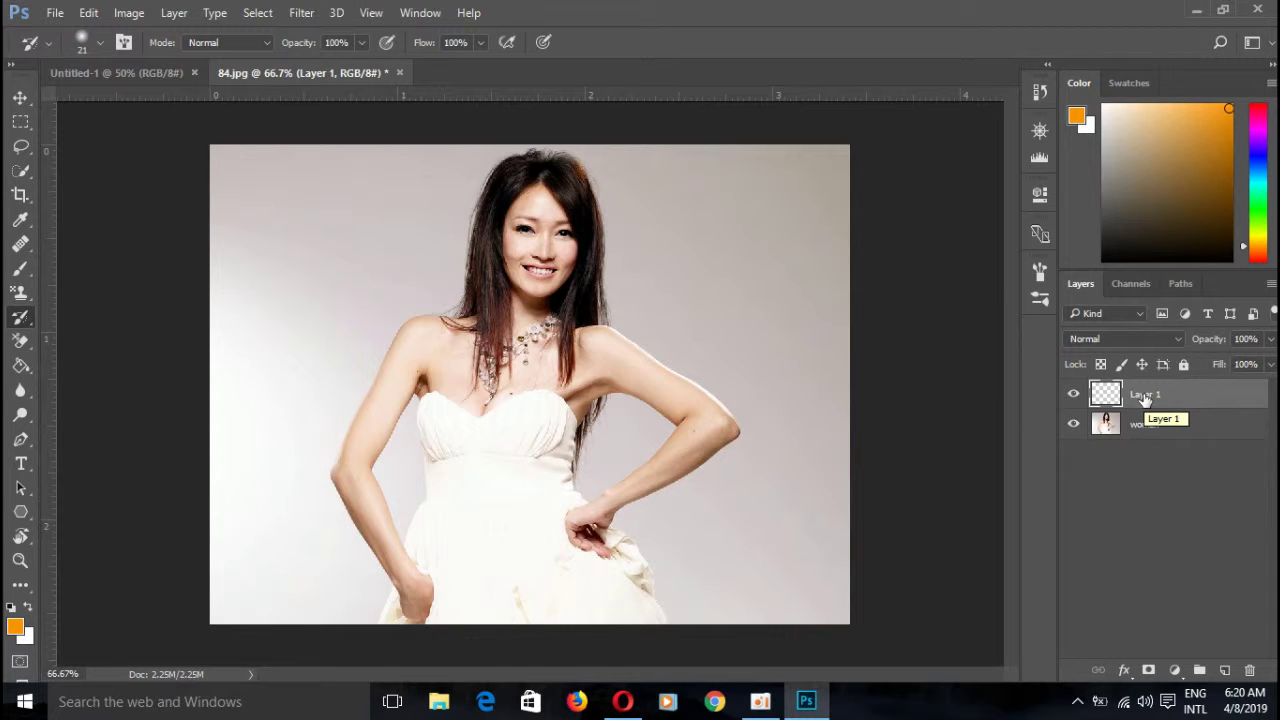
left_click_drag(1145, 399, 1140, 445)
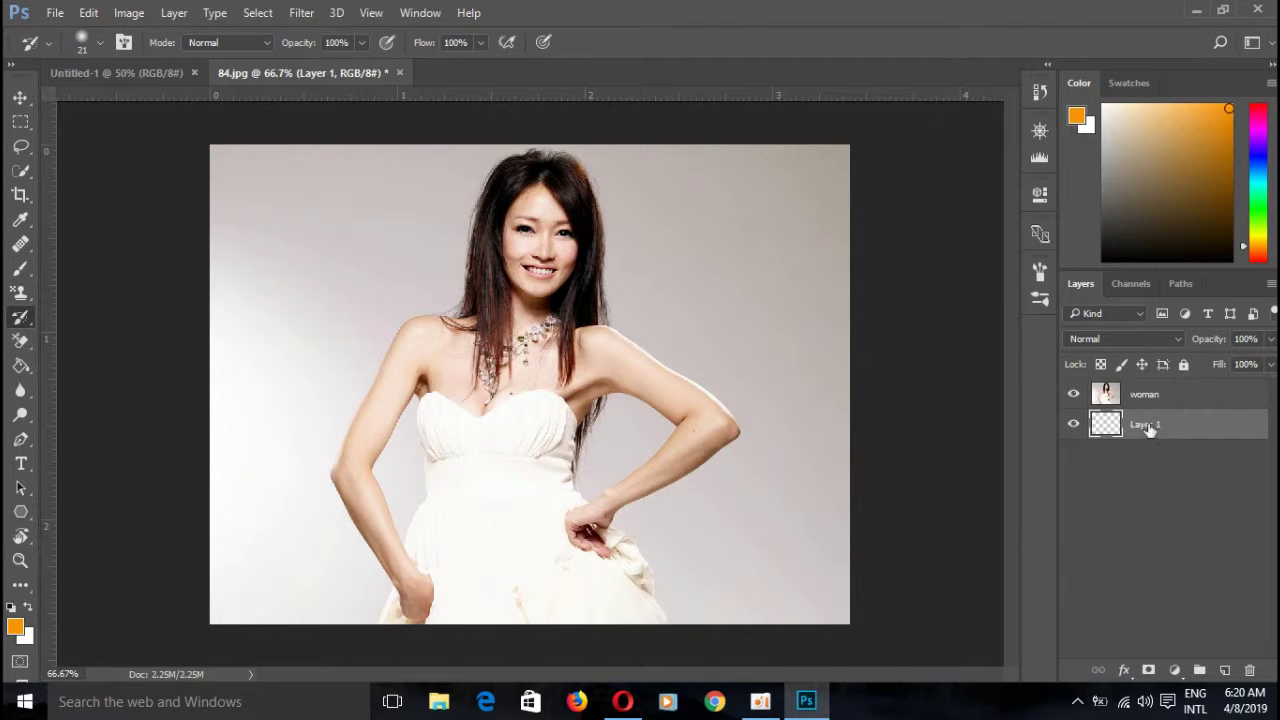
double_click(1146, 425)
key("BackSpace")
type("C")
type("lo")
type("u")
key("BackSpace")
key("BackSpace")
key("BackSpace")
type("o")
type("lor ")
type("2")
key("Return")
- Switch to the Move tool and scroll up over the canvas
left_click(16, 99)
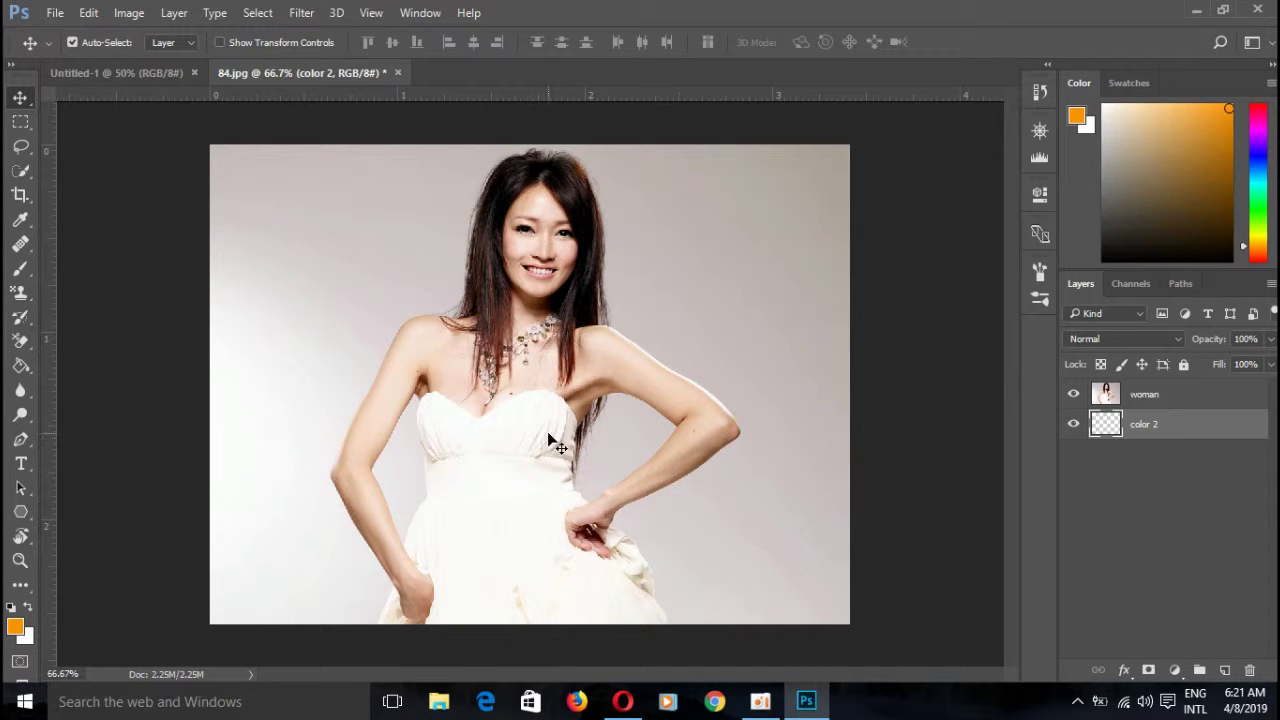
scroll(693, 439, "up", 2)
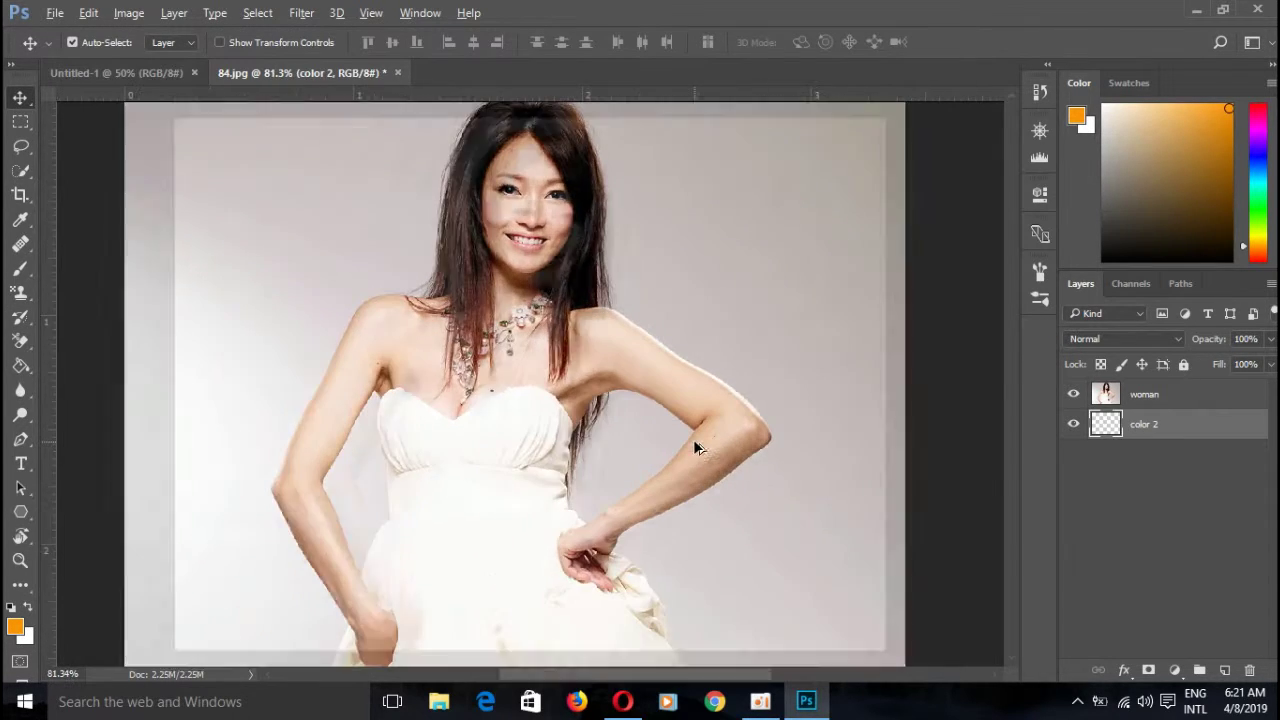
scroll(688, 439, "up", 1)
scroll(688, 439, "up", 1)
scroll(688, 439, "down", 1)
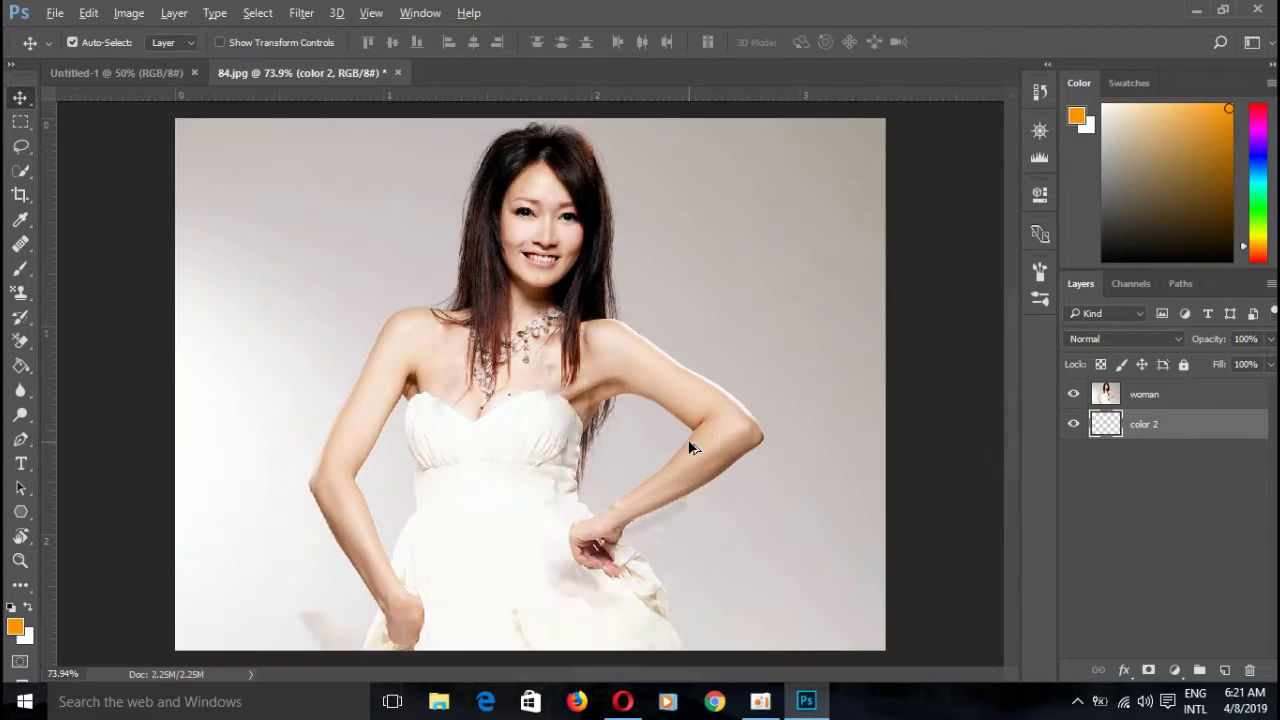
scroll(688, 439, "down", 1)
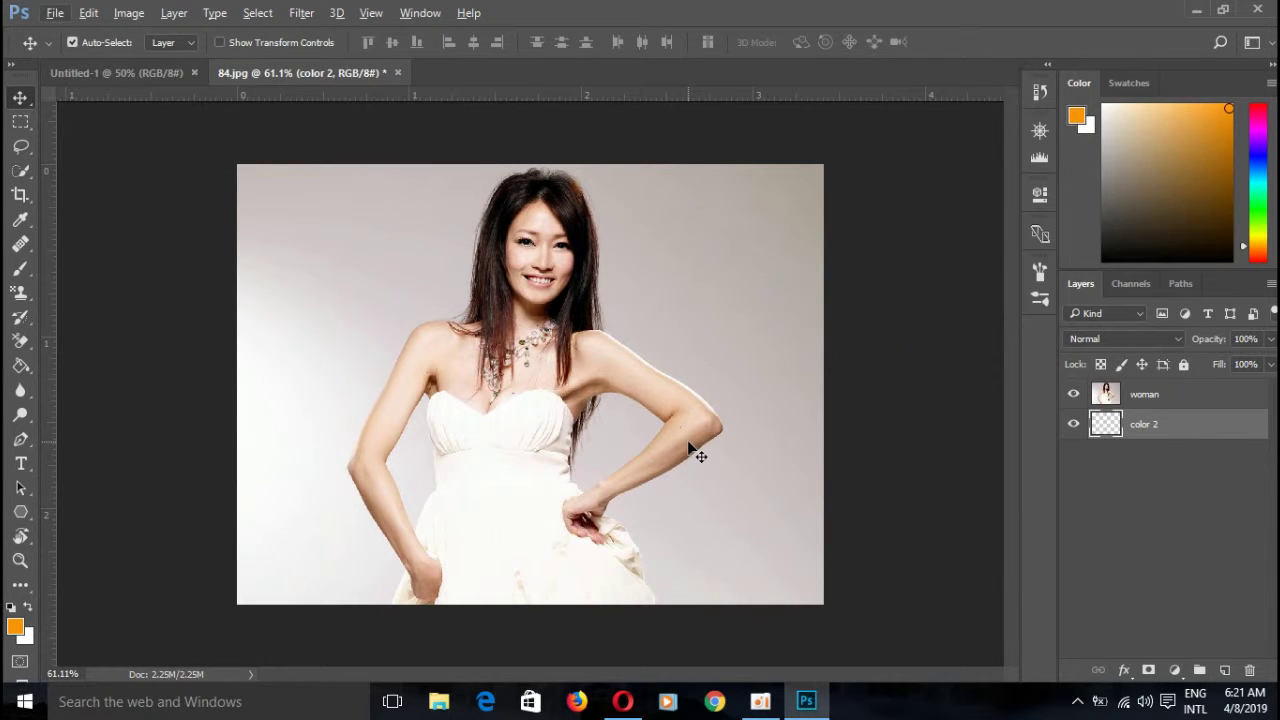
scroll(686, 453, "up", 1)
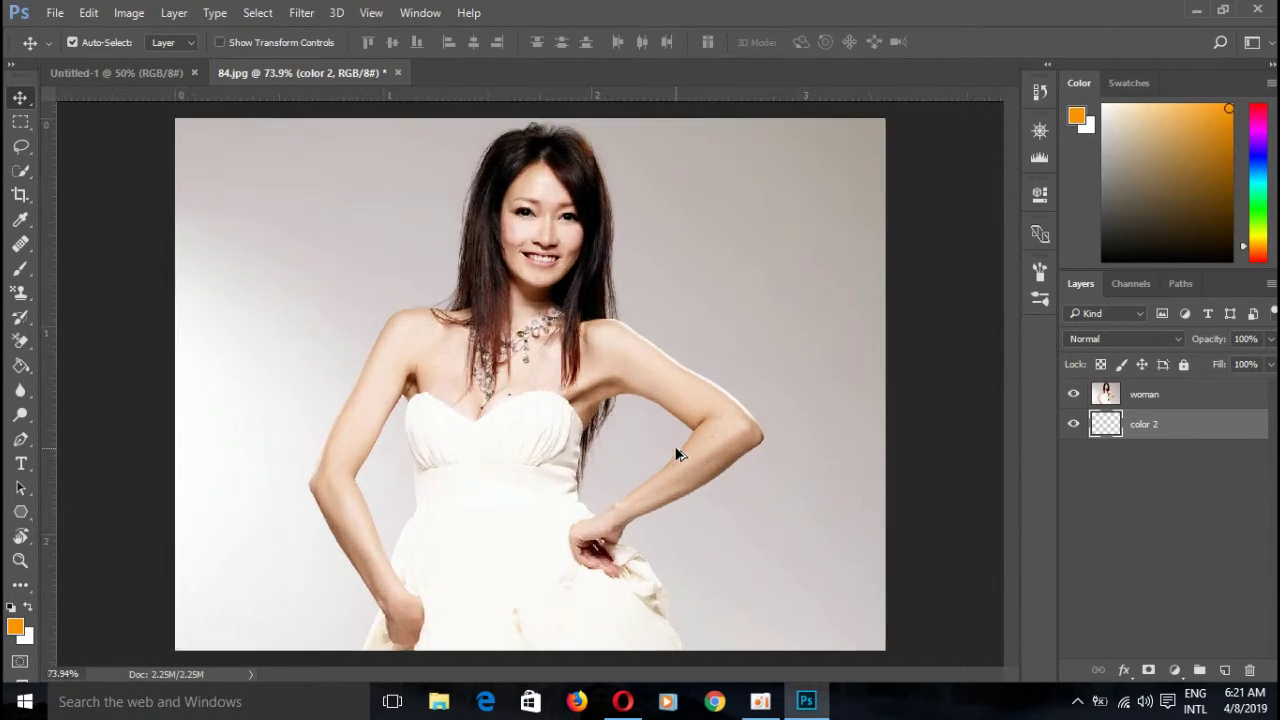
scroll(686, 453, "up", 1)
scroll(676, 455, "up", 1)
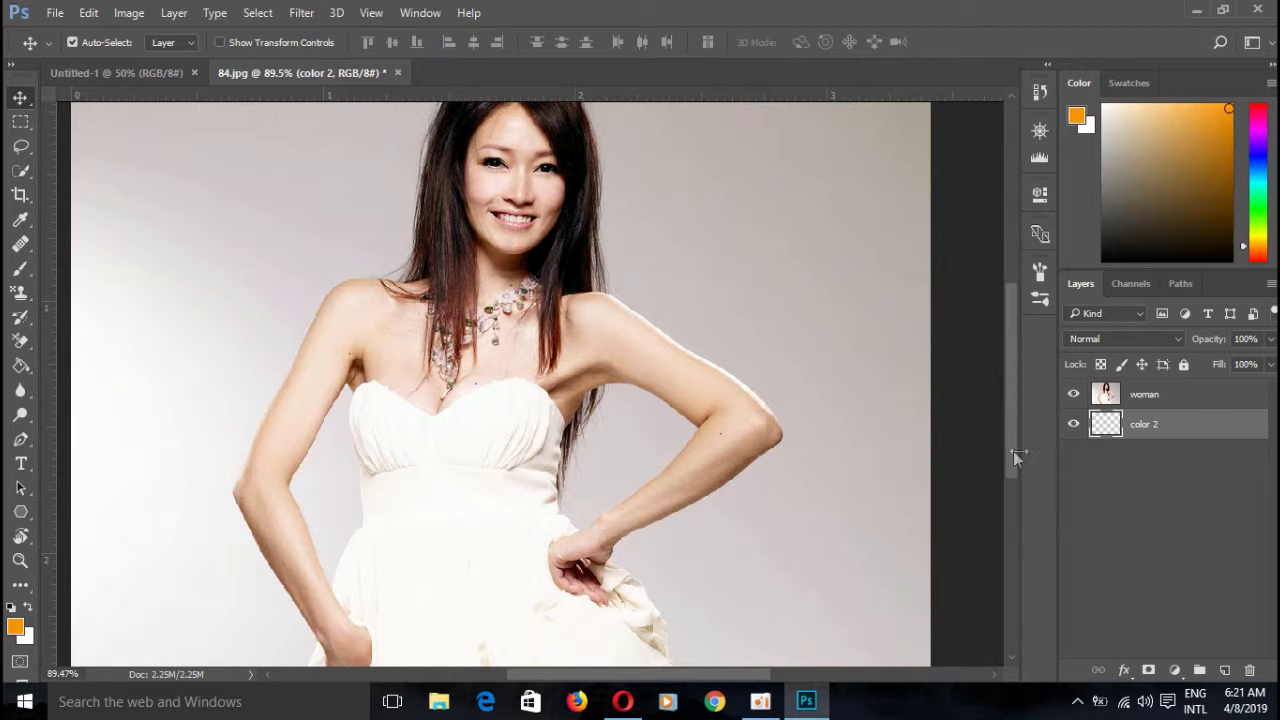
left_click_drag(1016, 451, 1014, 429)
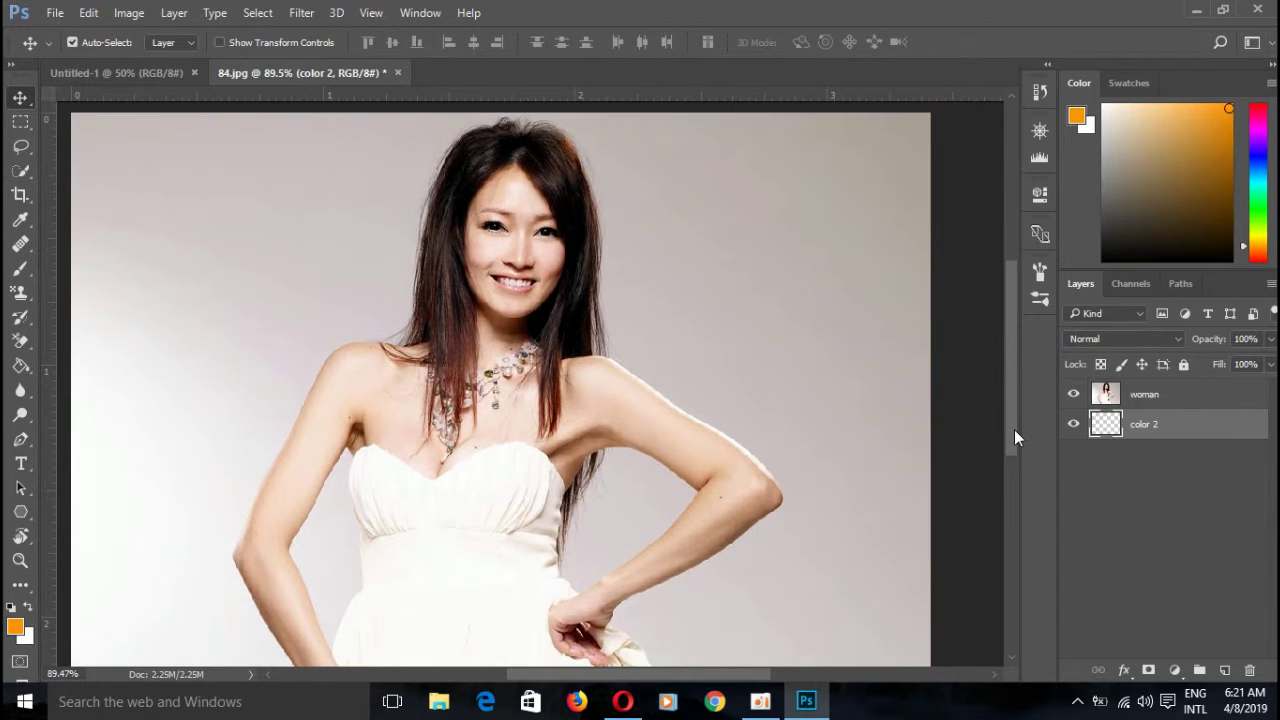
scroll(656, 486, "down", 1)
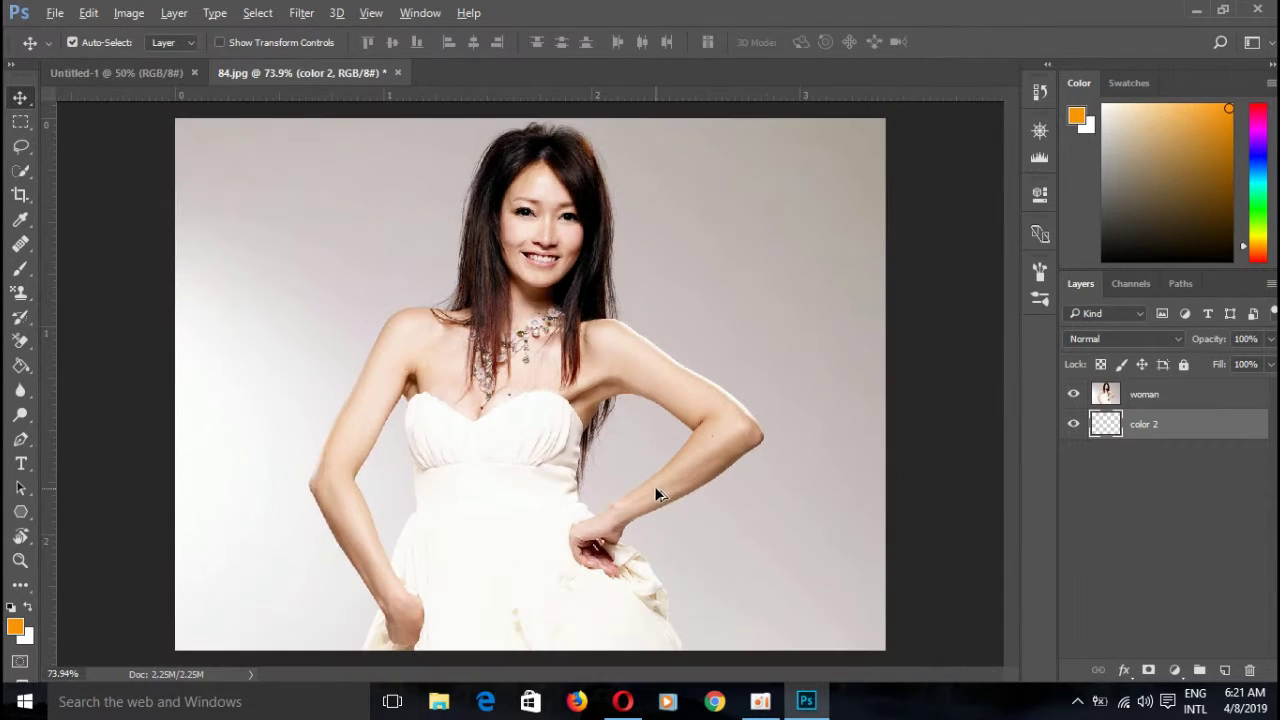
scroll(653, 486, "up", 1)
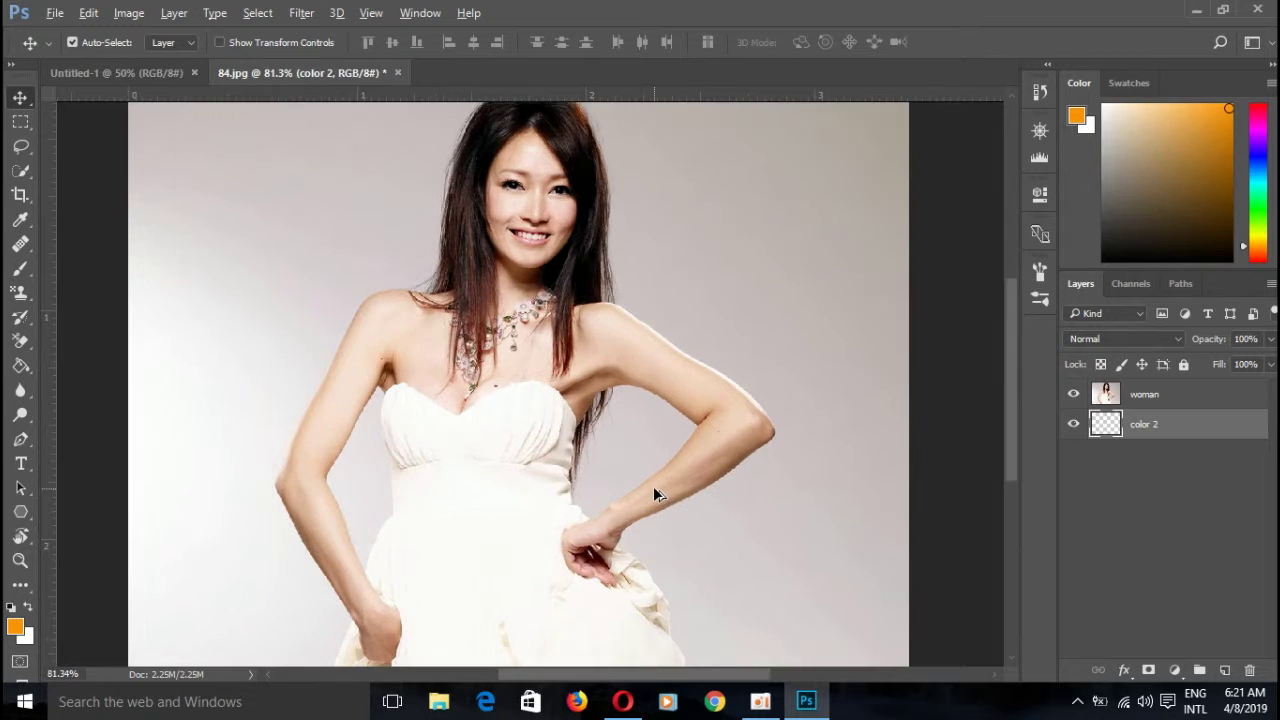
scroll(653, 486, "down", 1)
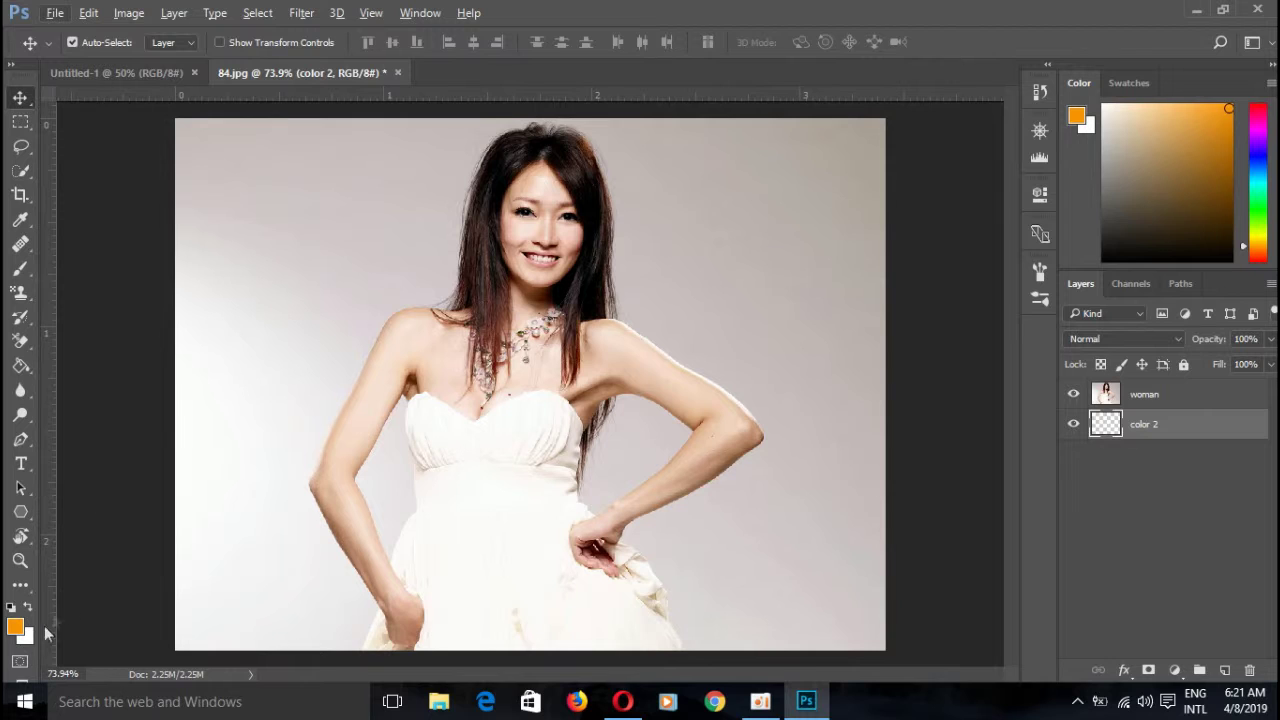
- Set the foreground colour to bright yellow (#f5e704)
left_click(16, 627)
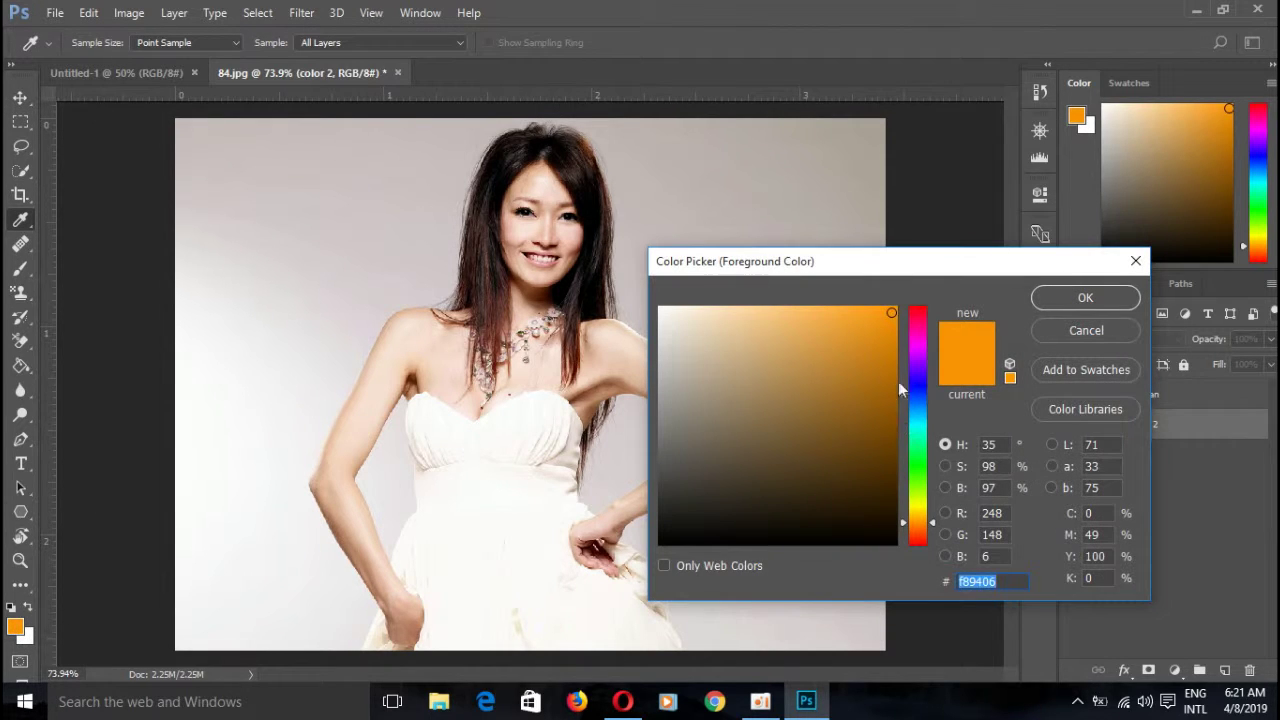
type("e7af5f")
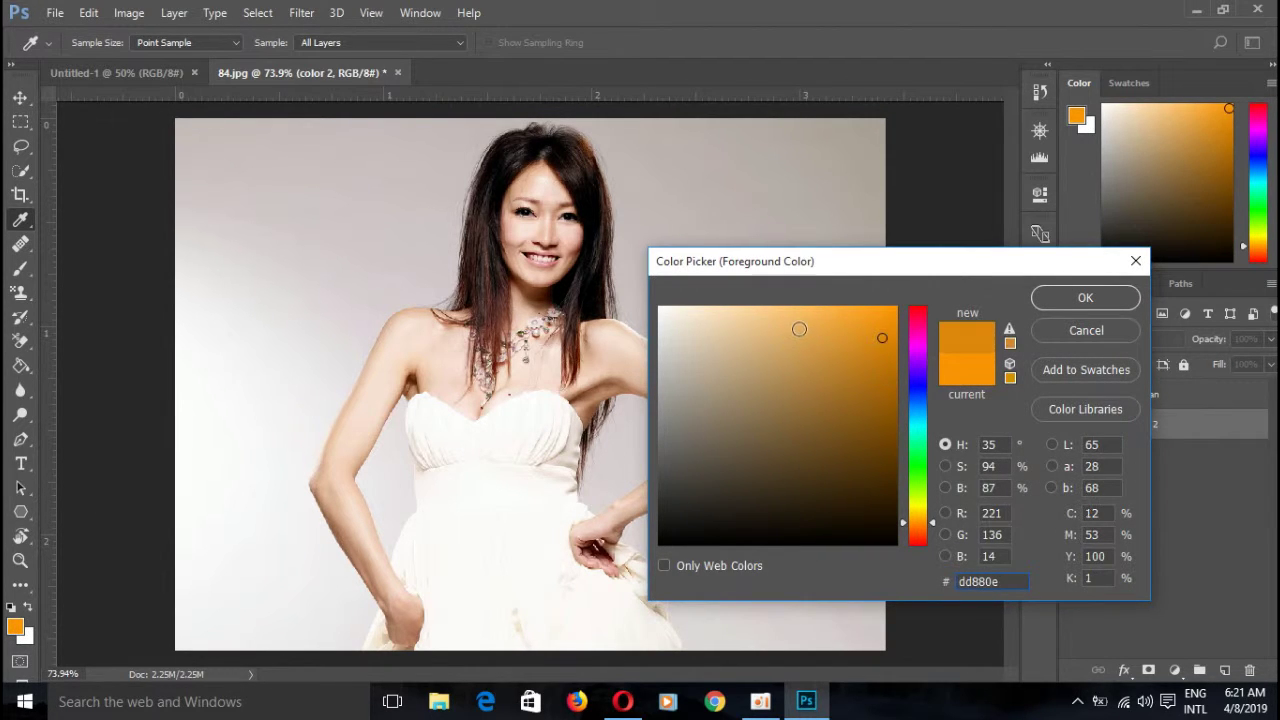
left_click_drag(879, 313, 896, 311)
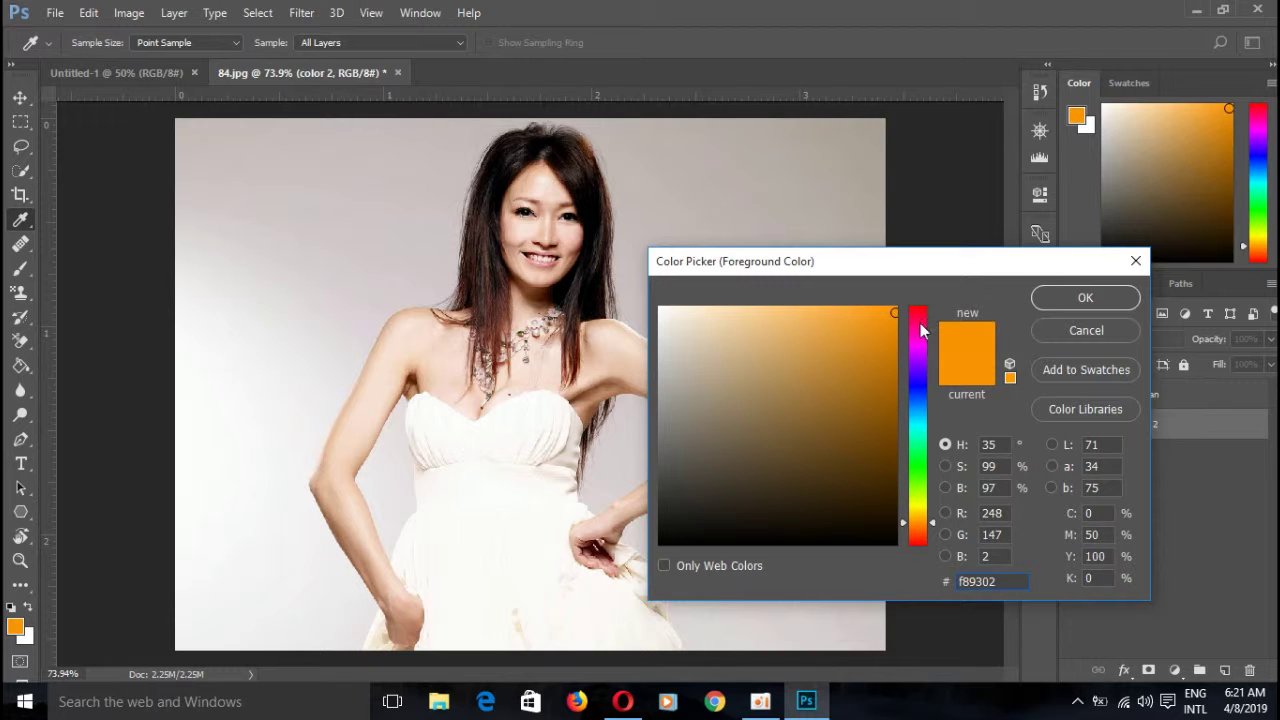
left_click_drag(926, 466, 922, 510)
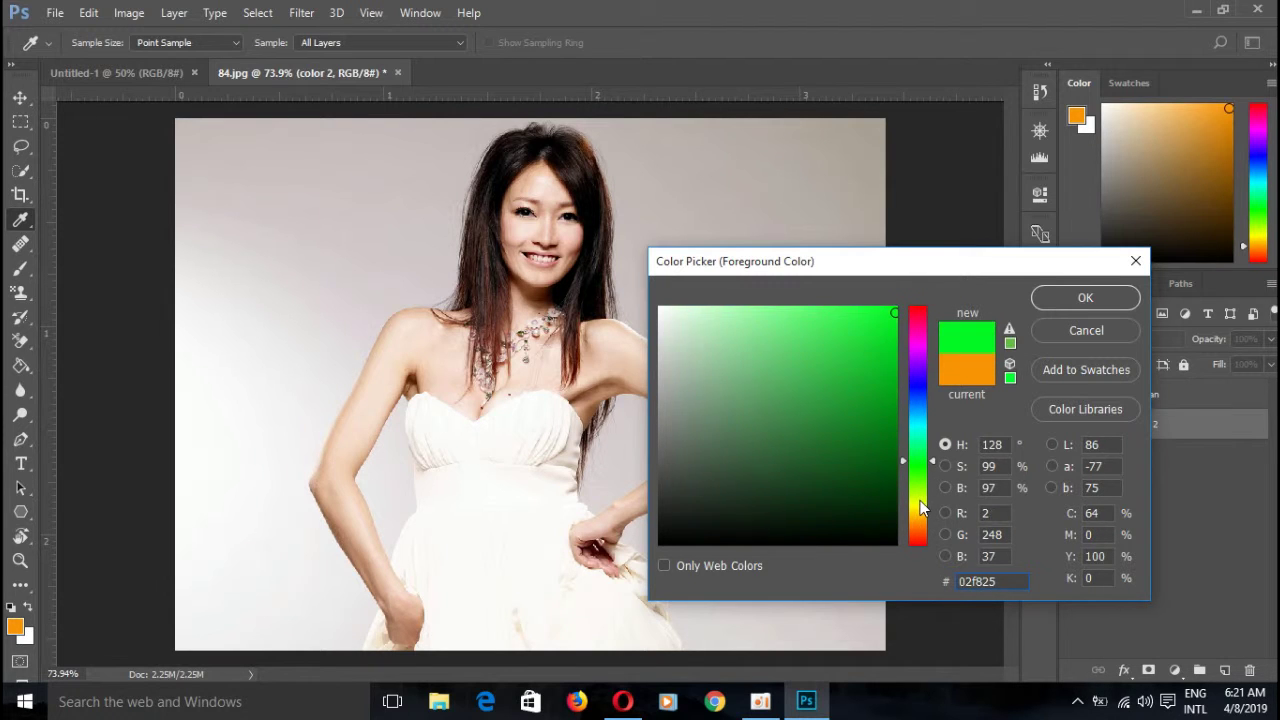
left_click(886, 338)
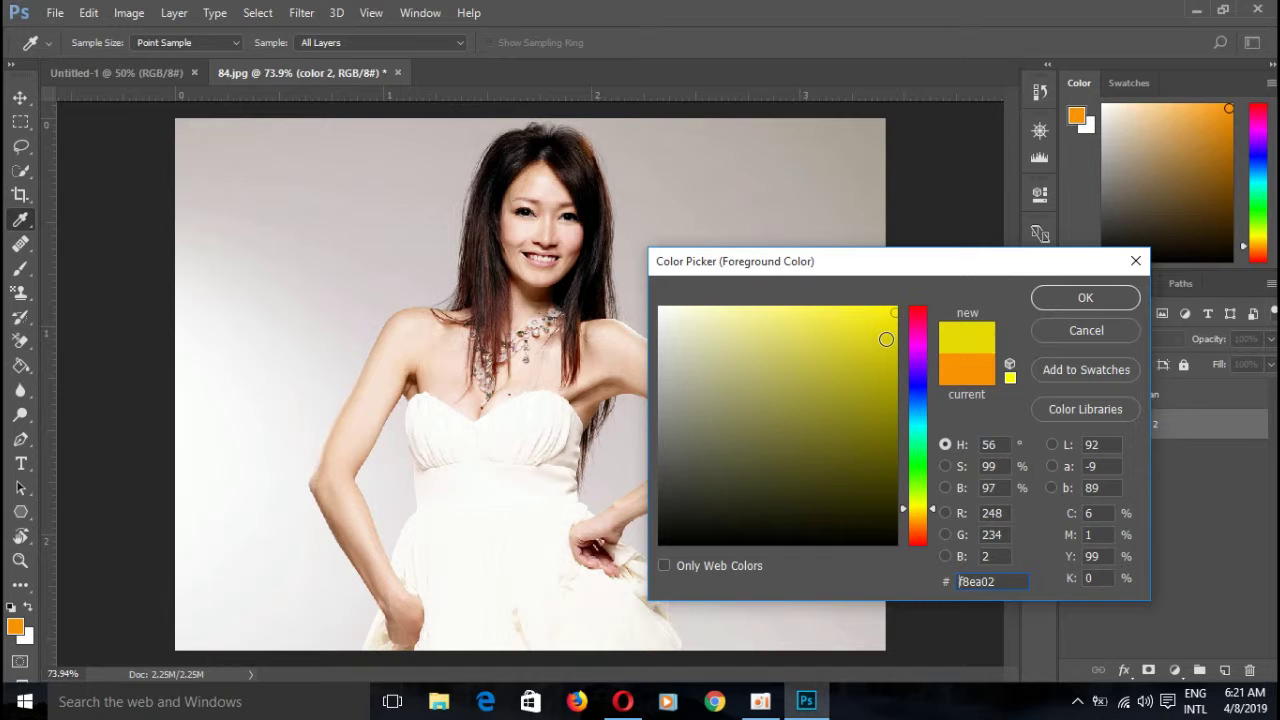
left_click(1085, 297)
key("v")
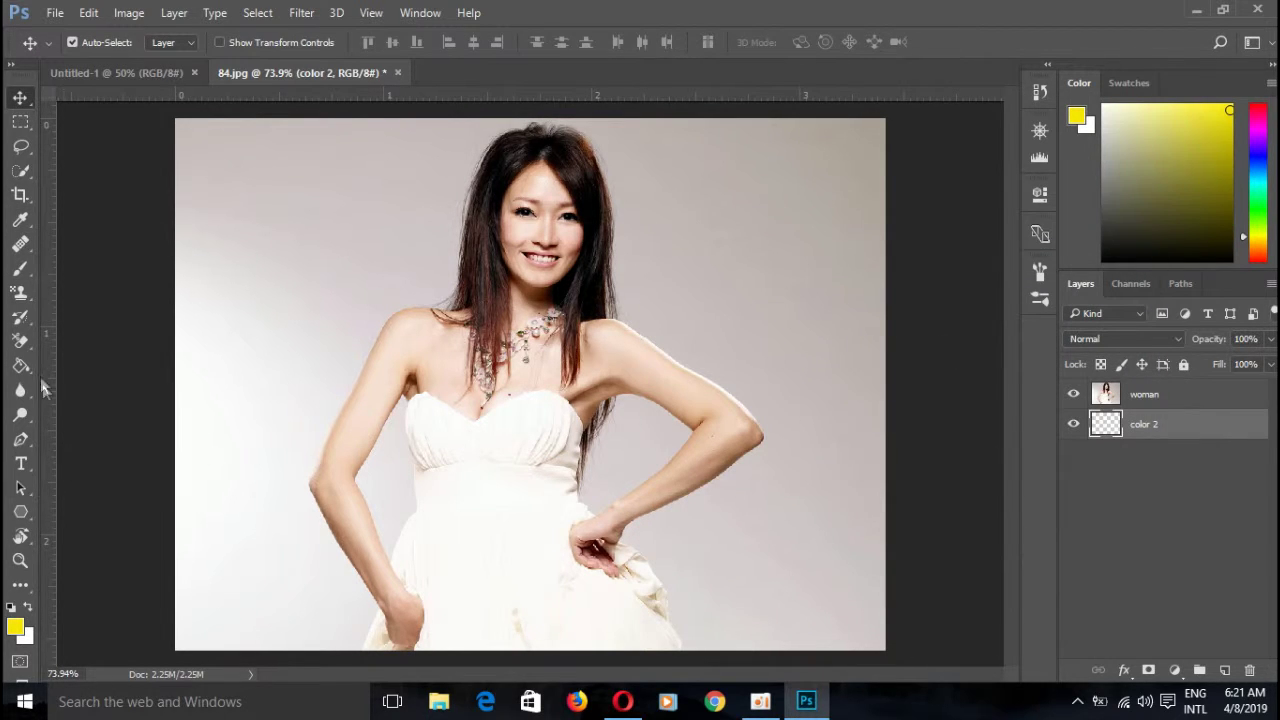
- Paint-bucket fill the color 2 layer with yellow and reselect the woman layer
left_click(21, 367)
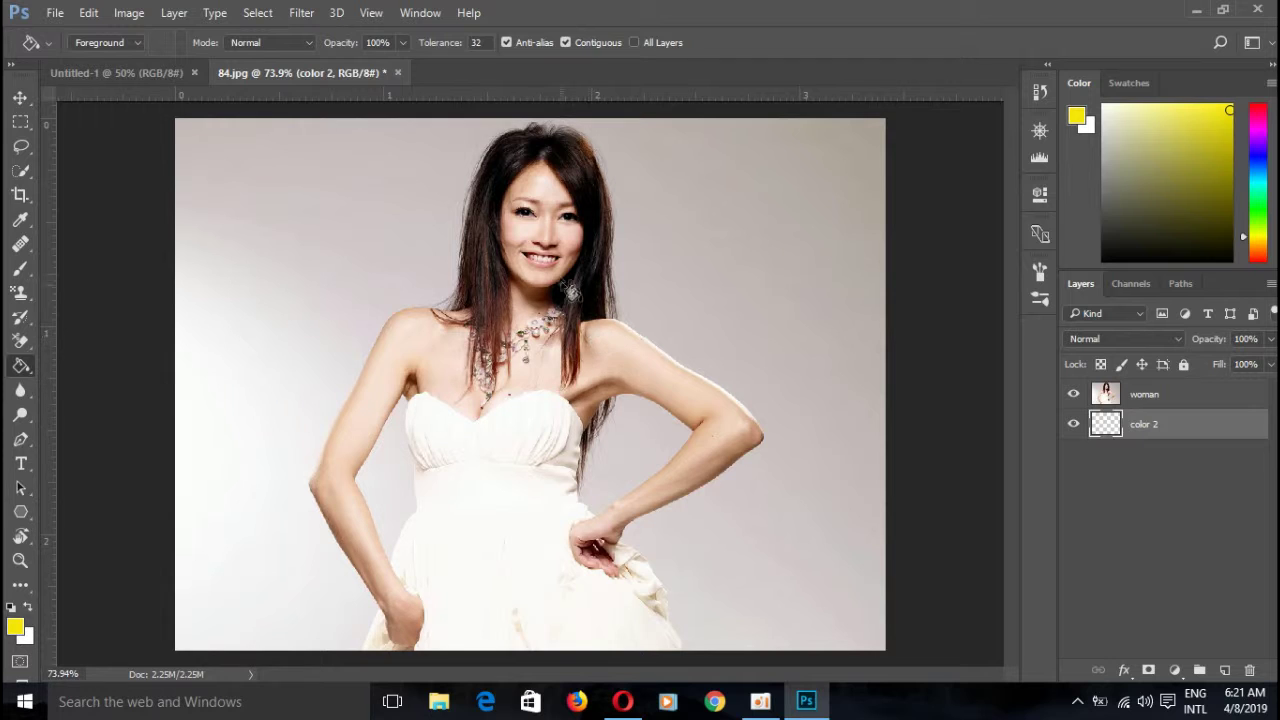
left_click(580, 277)
left_click(1112, 398)
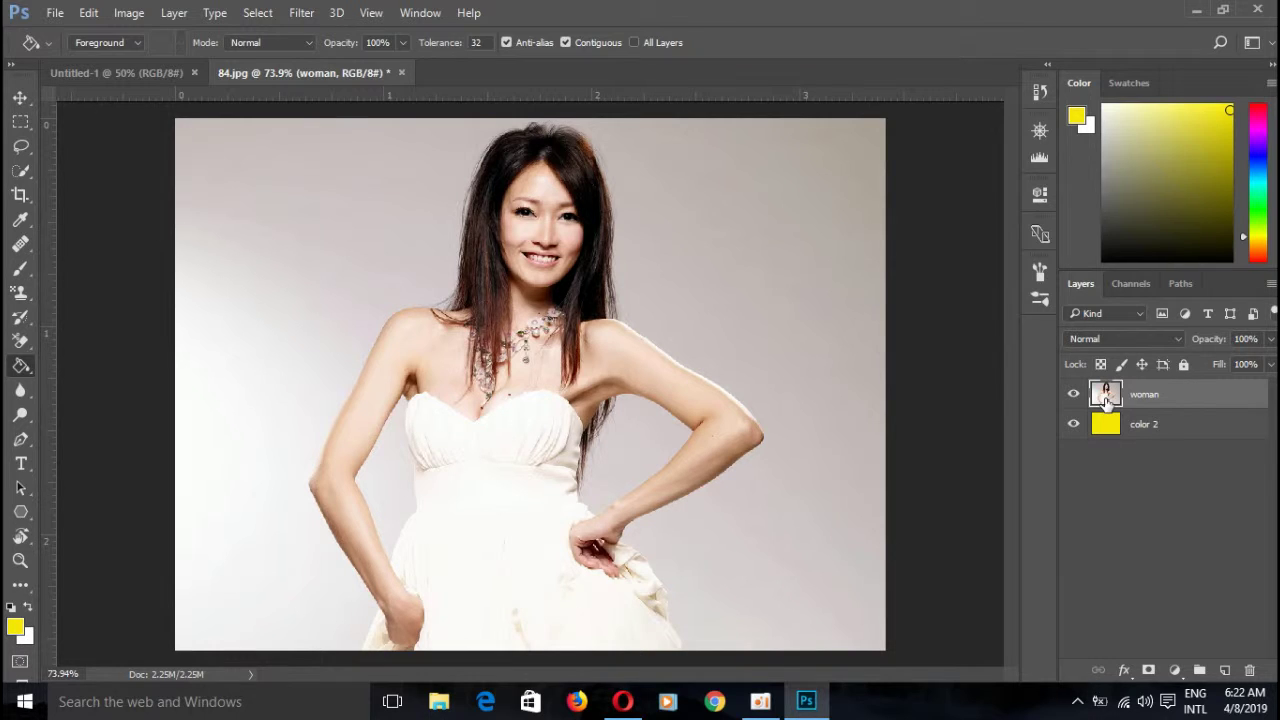
- Set the Background Eraser brush to 111 px and undo a trial erase dab
left_click(21, 343)
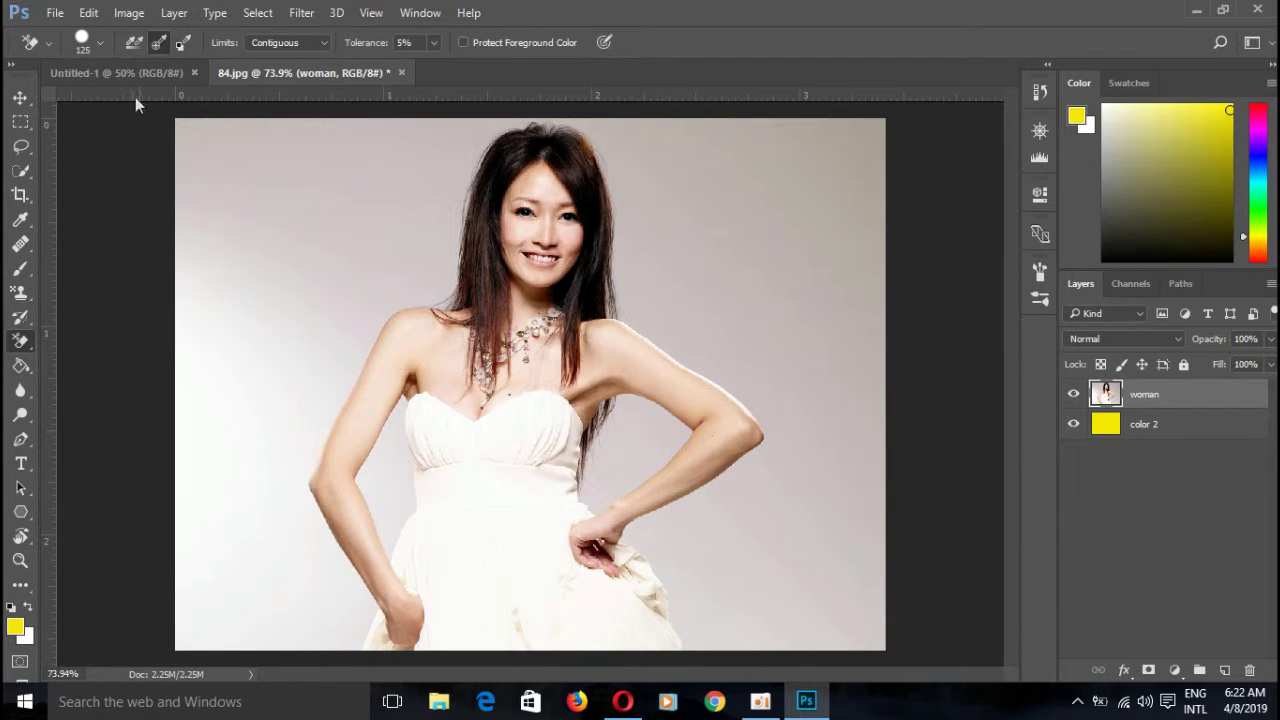
left_click(101, 41)
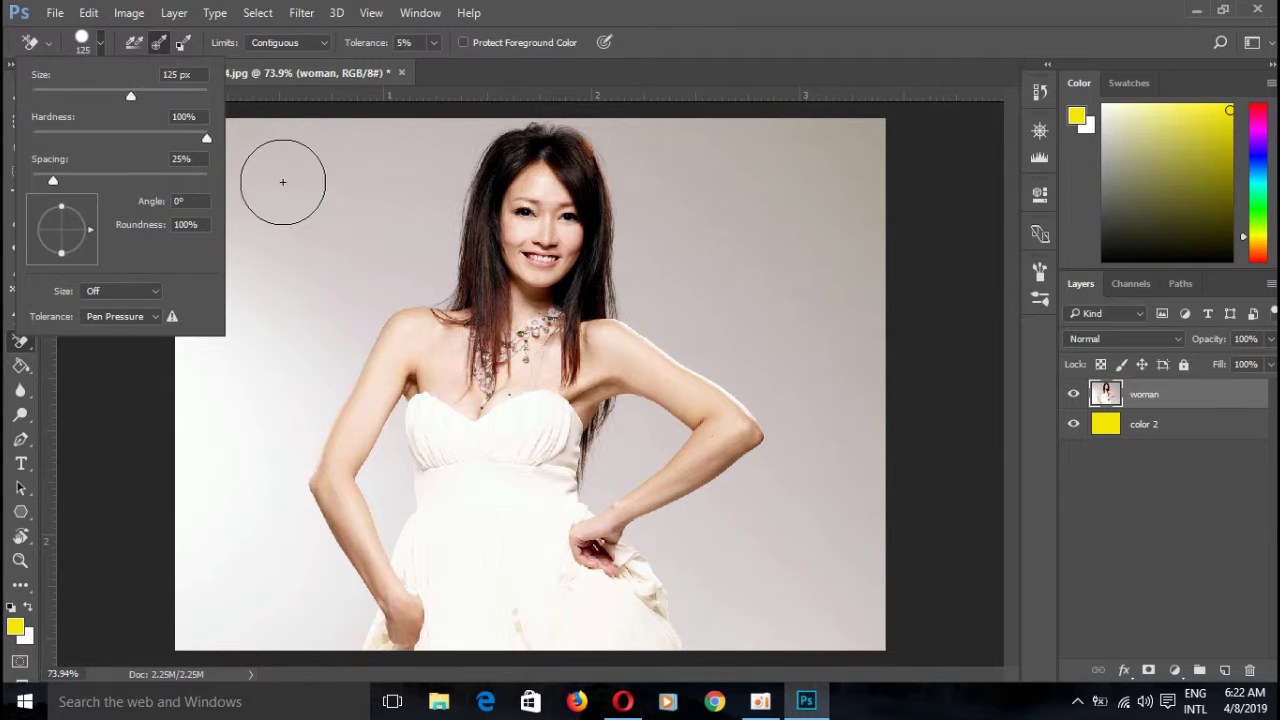
left_click(13, 66)
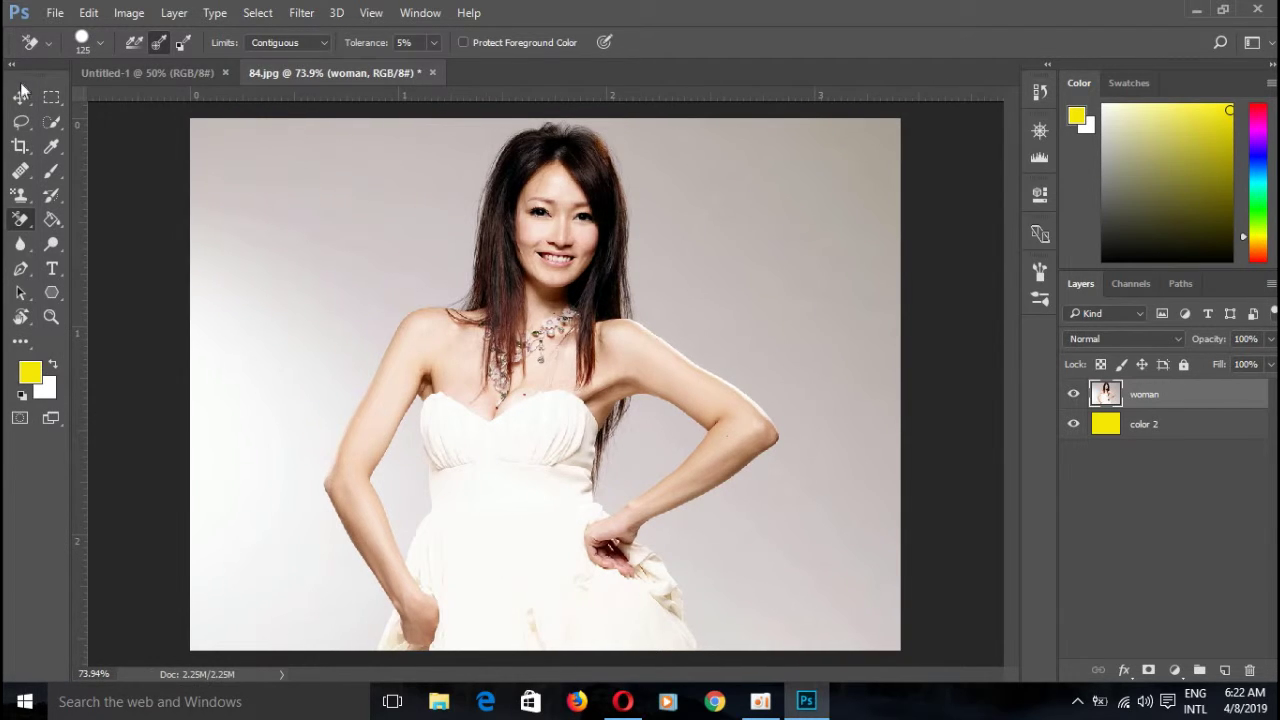
left_click(13, 68)
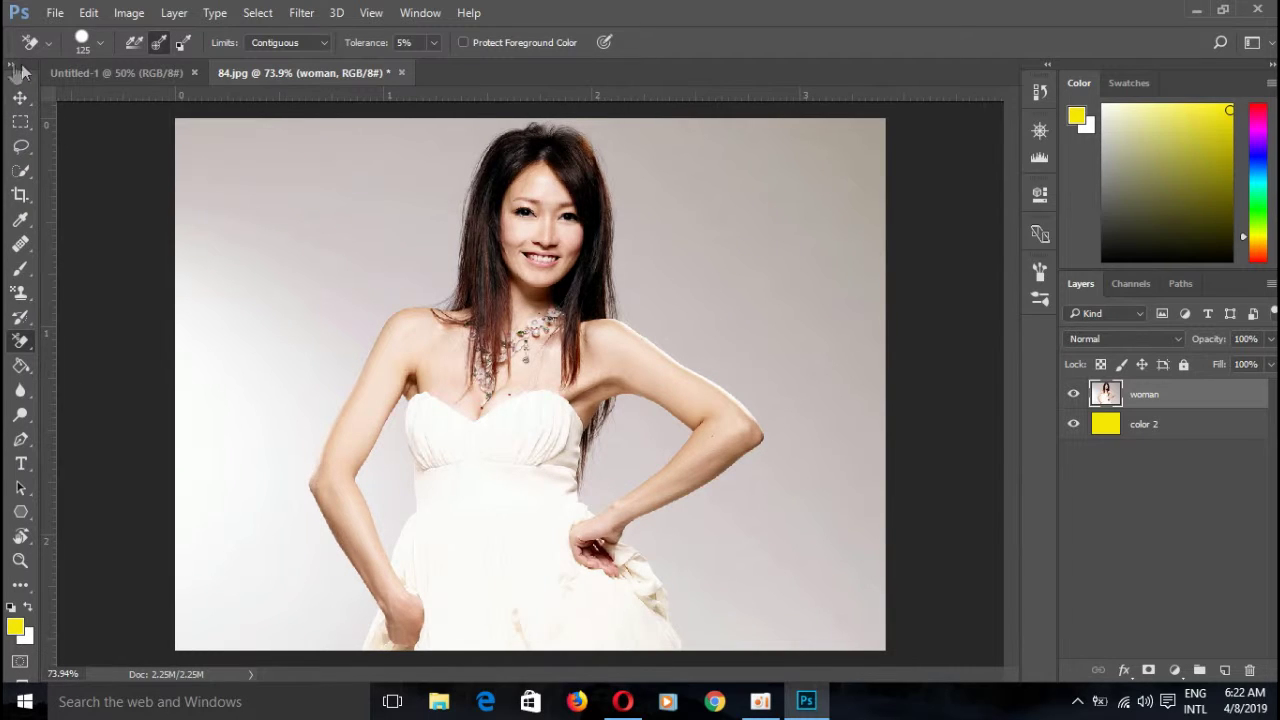
left_click(90, 42)
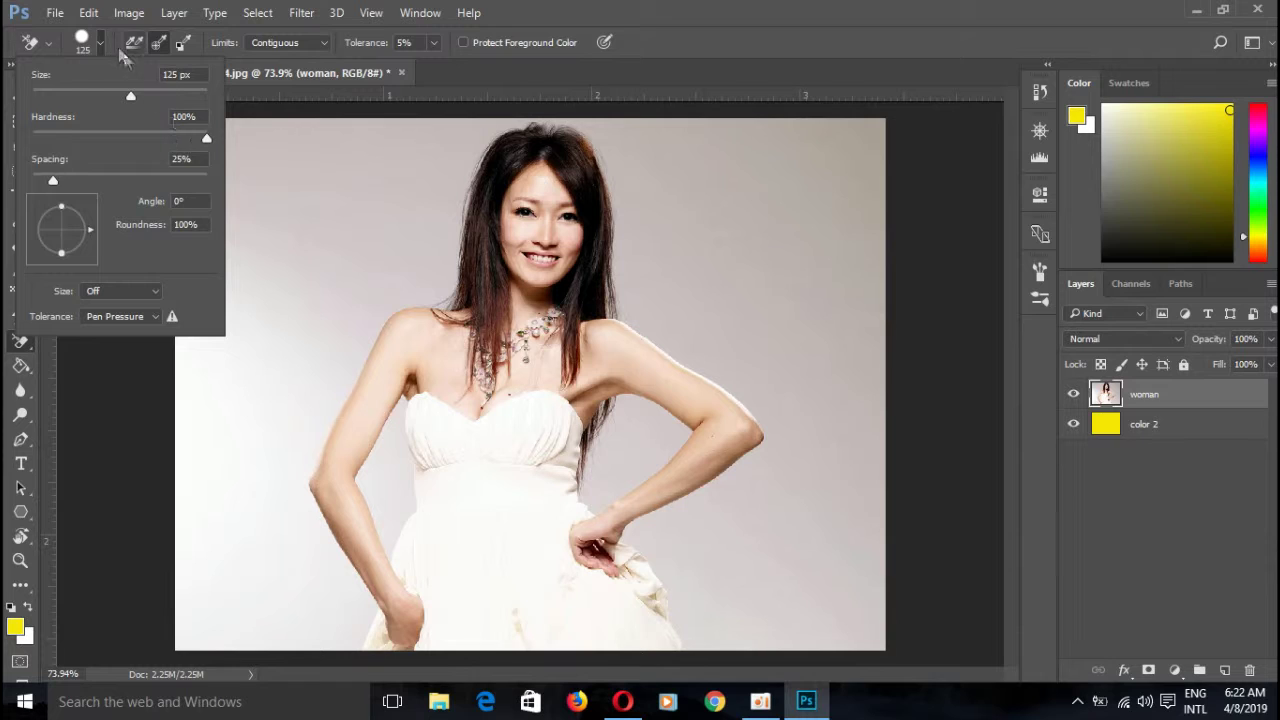
left_click(84, 38)
mouse_move(109, 94)
left_mouse_down()
mouse_move(88, 89)
mouse_move(141, 100)
left_mouse_up()
left_click(249, 177)
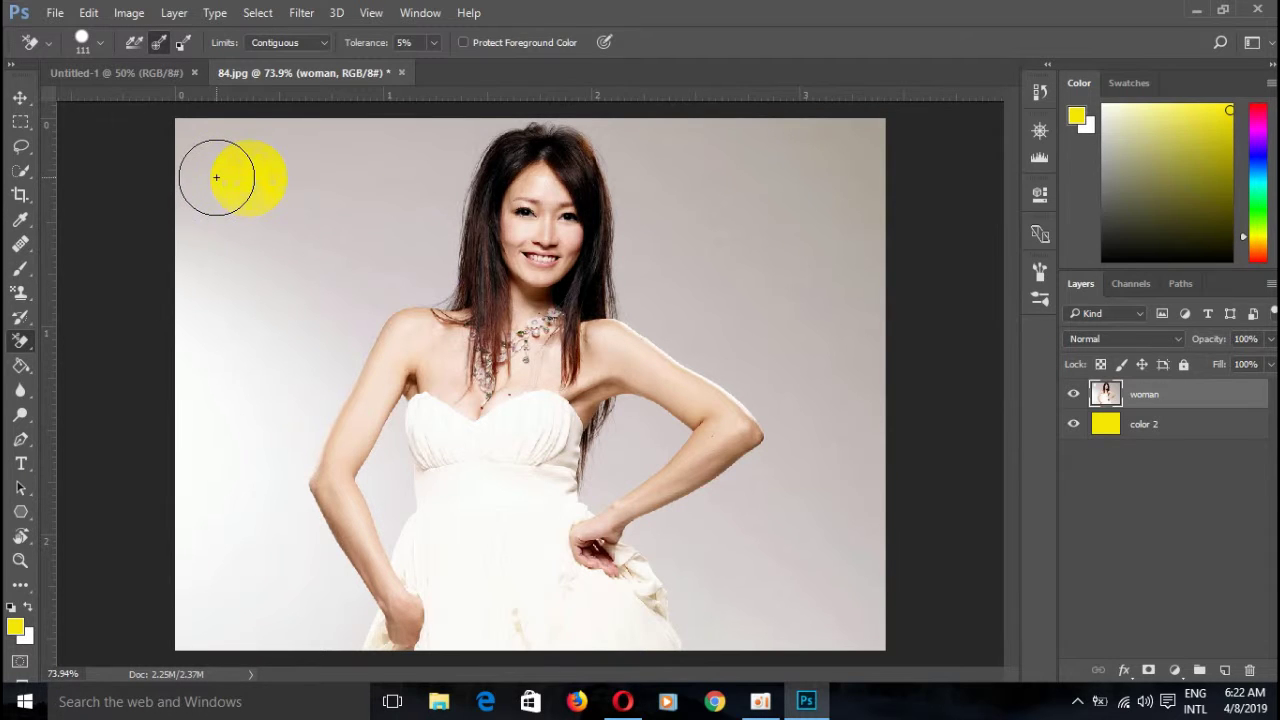
key("ctrl+z")
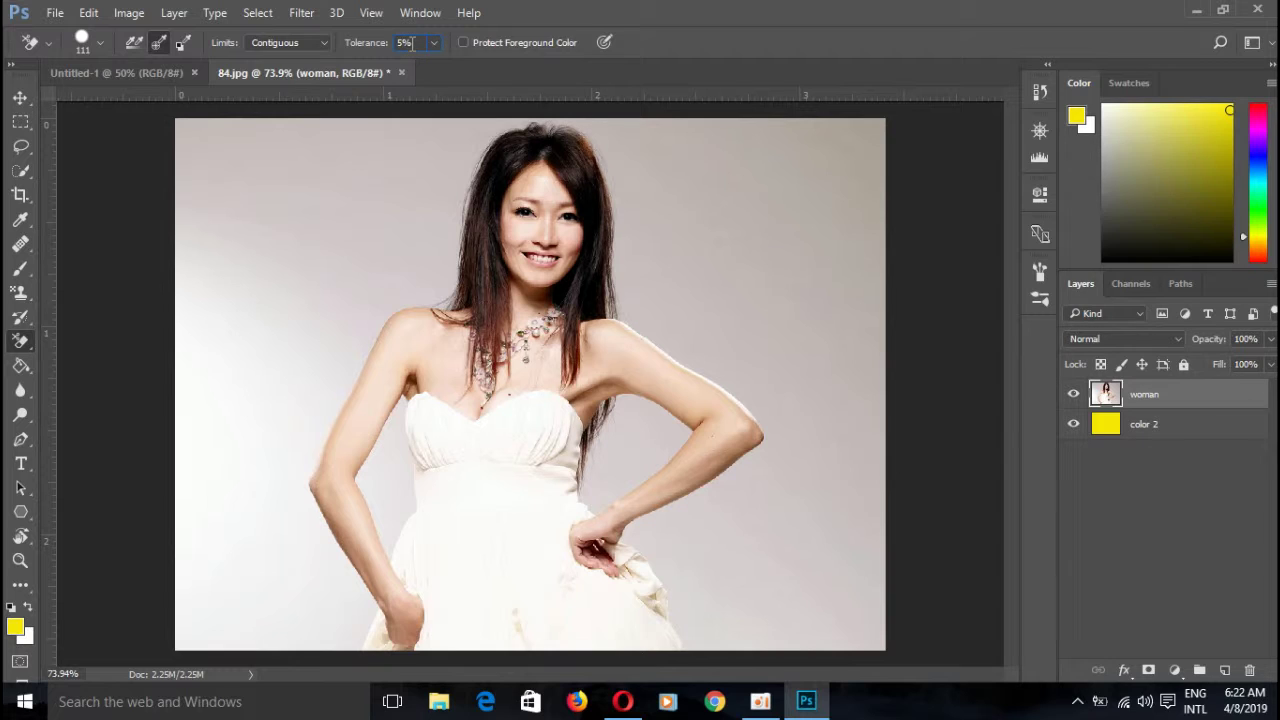
- Set eraser tolerance to 40% and erase the grey background left of and above the woman
key("BackSpace")
type("40")
left_click_drag(286, 186, 272, 210)
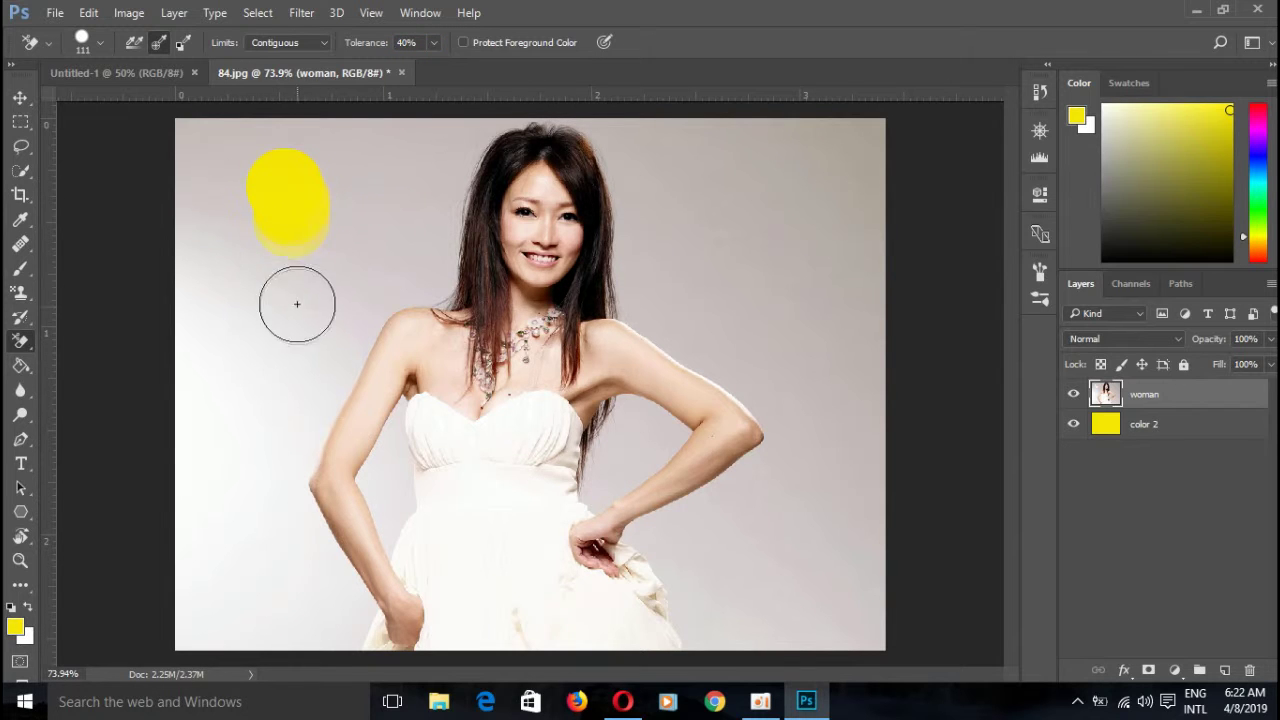
mouse_move(311, 250)
left_mouse_down()
mouse_move(357, 274)
mouse_move(340, 318)
left_mouse_up()
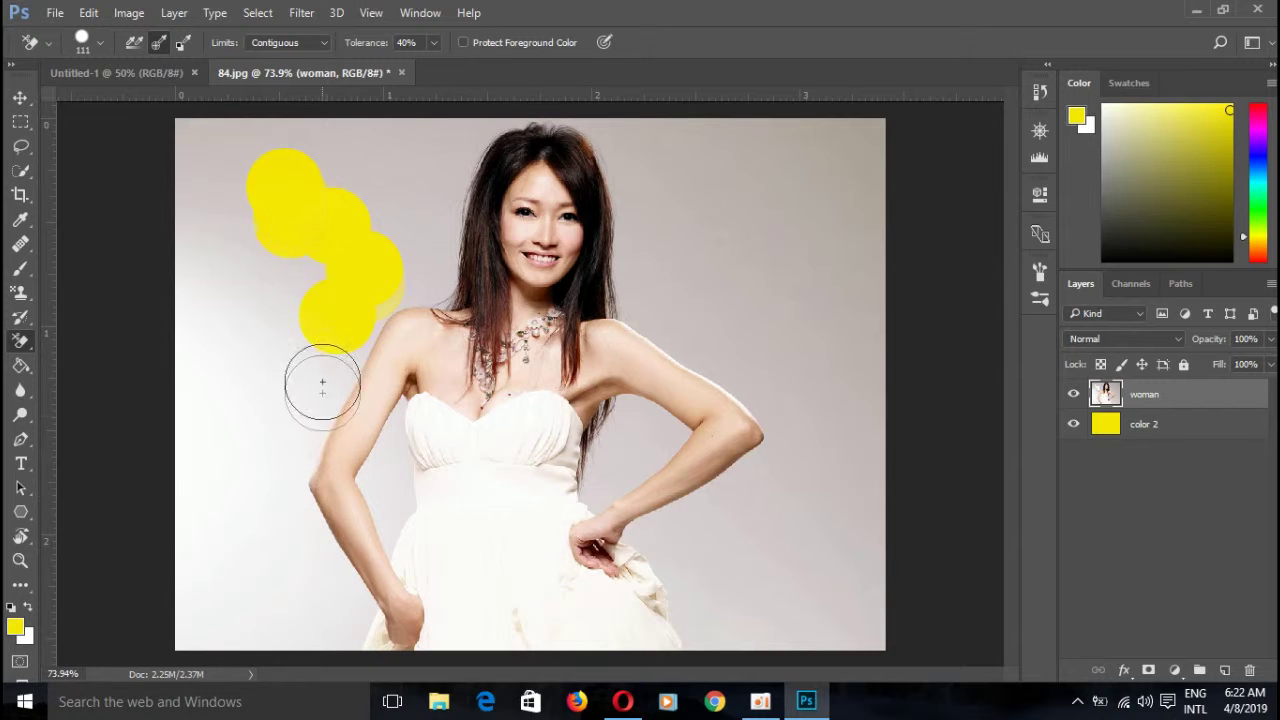
left_click(299, 336)
mouse_move(299, 336)
left_mouse_down()
mouse_move(286, 257)
mouse_move(285, 483)
mouse_move(387, 307)
left_mouse_up()
left_click(428, 254)
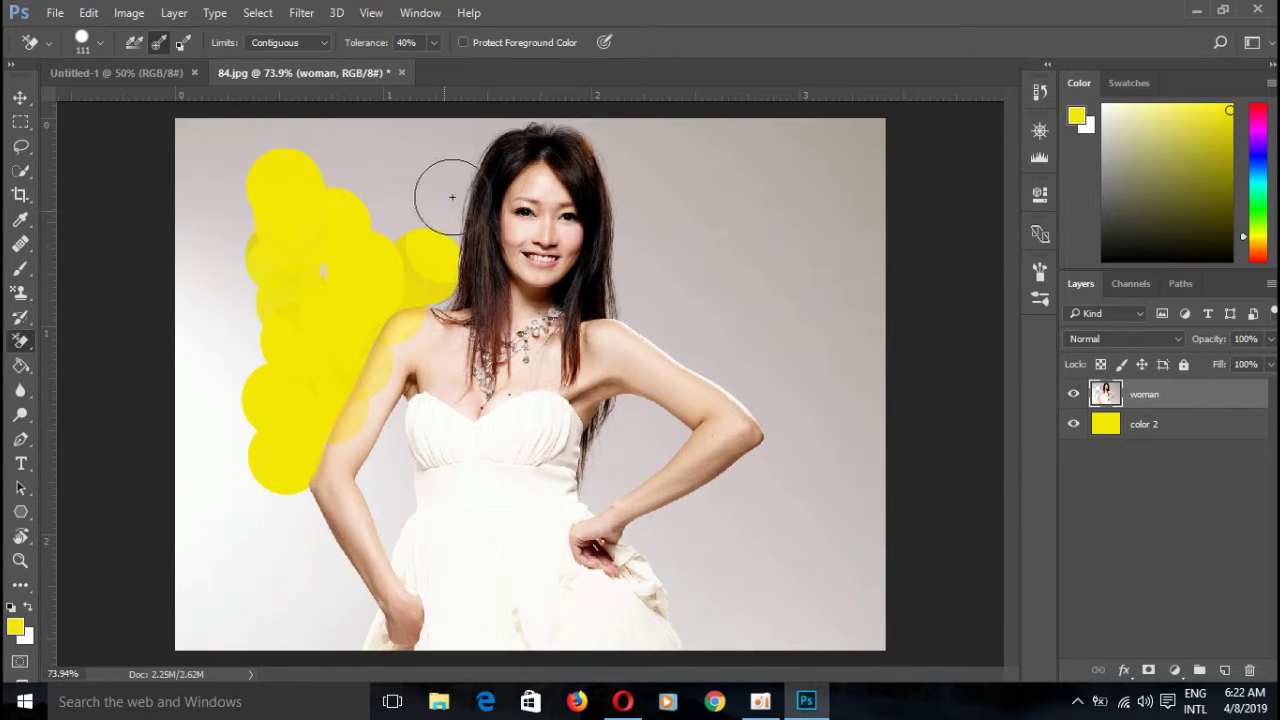
left_click(443, 171)
mouse_move(447, 168)
left_mouse_down()
mouse_move(471, 129)
mouse_move(423, 157)
left_mouse_up()
- Erase leftover background along the hair edge, undo a slip, then delete the woman layer
mouse_move(367, 198)
left_mouse_down()
mouse_move(420, 223)
mouse_move(417, 206)
mouse_move(408, 217)
mouse_move(372, 198)
mouse_move(346, 220)
left_mouse_up()
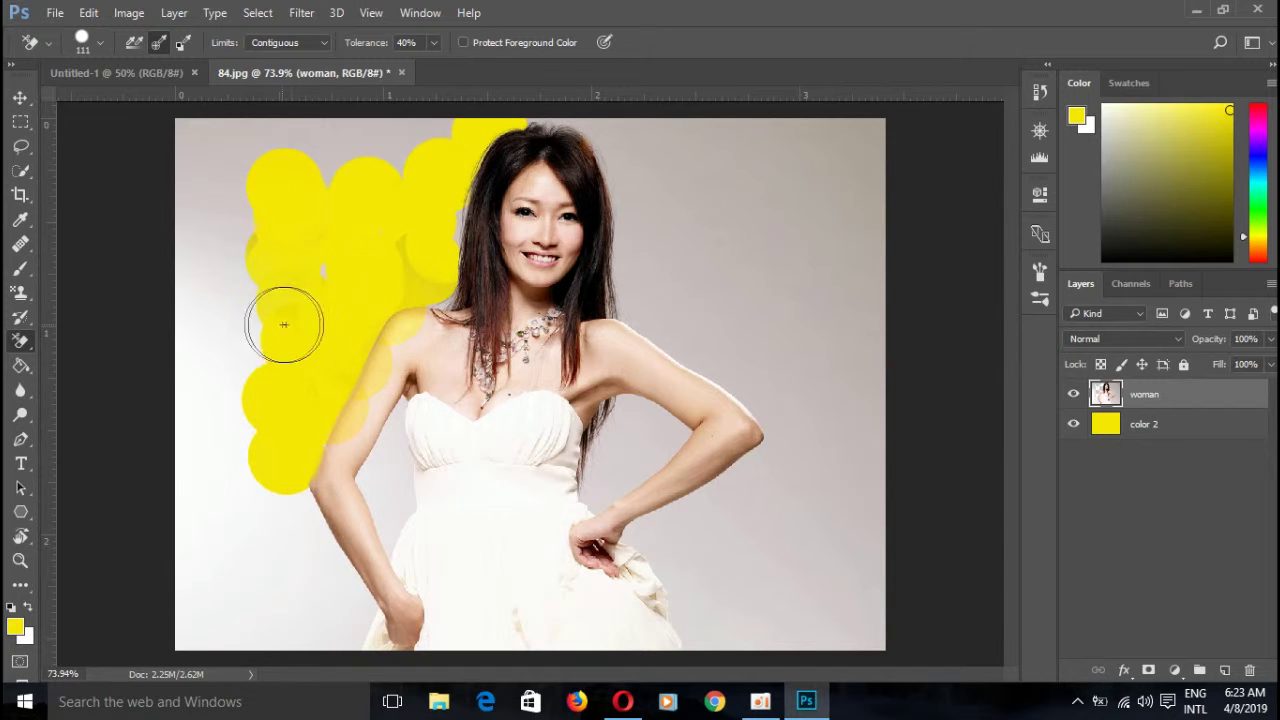
left_click(233, 314)
mouse_move(221, 385)
left_mouse_down()
mouse_move(217, 366)
mouse_move(217, 471)
left_mouse_up()
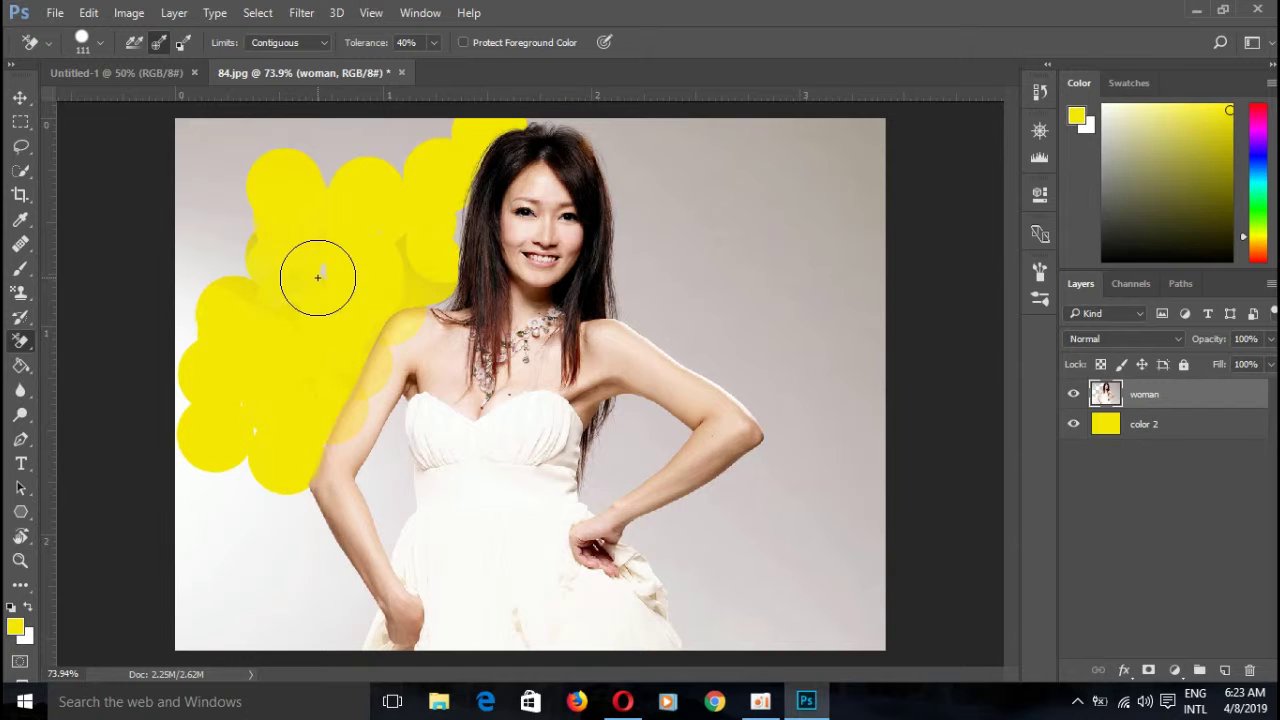
left_click_drag(470, 228, 458, 218)
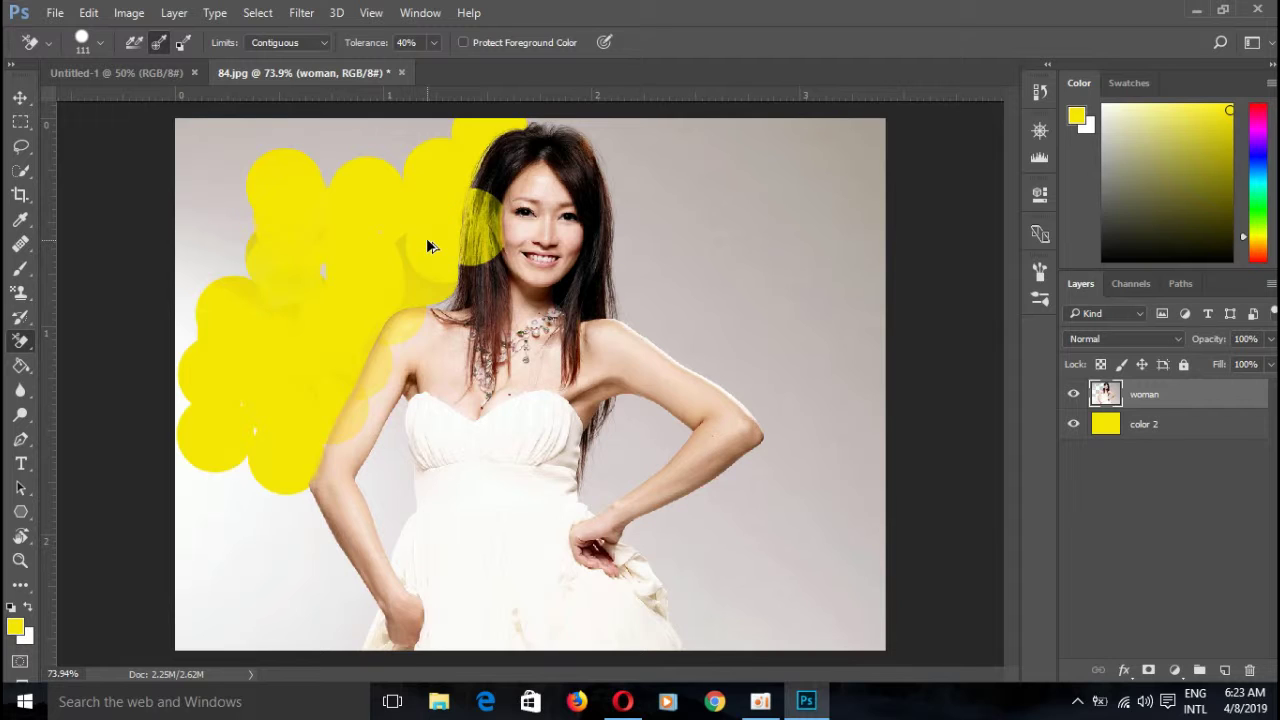
key("ctrl+z")
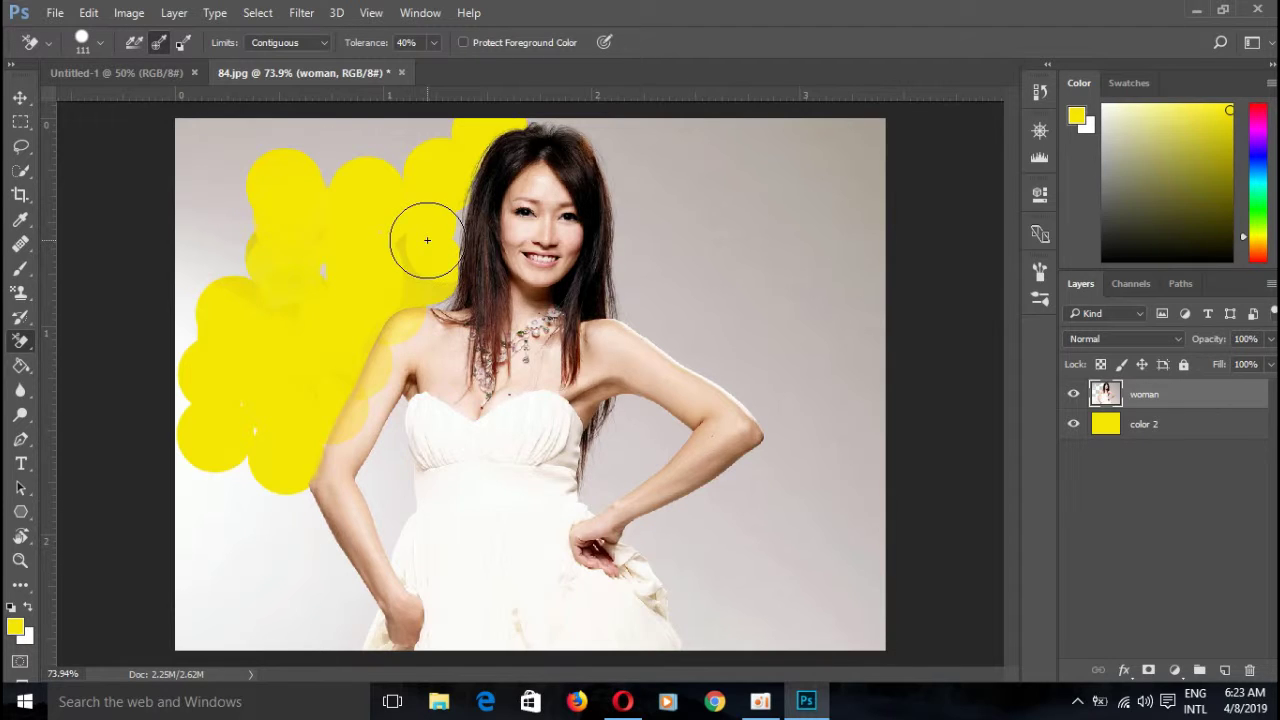
left_click_drag(428, 240, 423, 314)
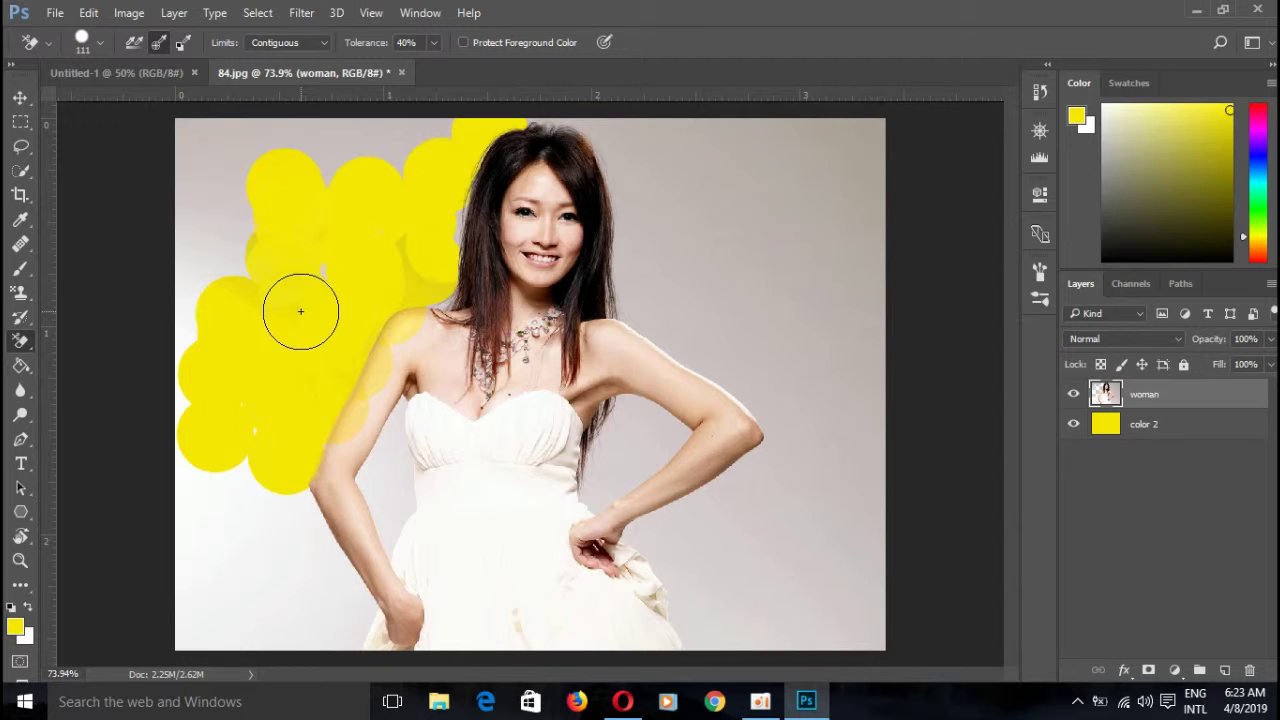
key("Delete")
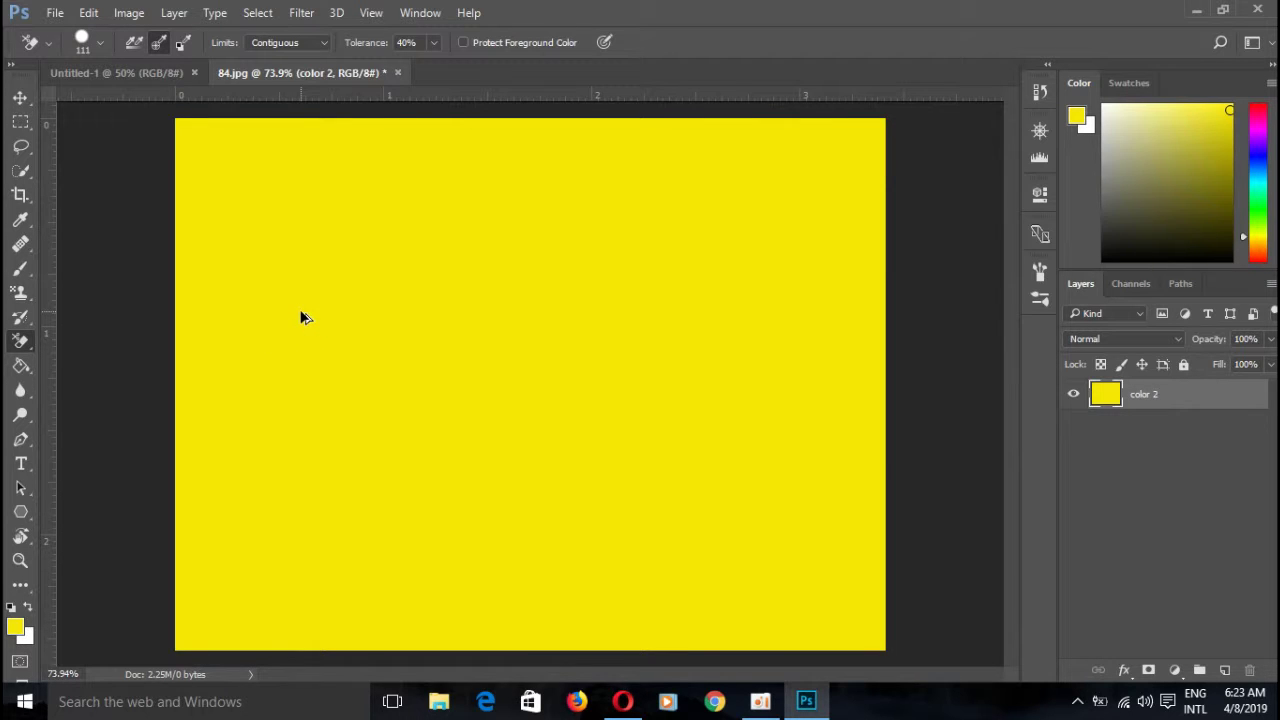
- Restore the deleted woman layer, erase along the shoulder, and pause the oCam recording
key("ctrl+z")
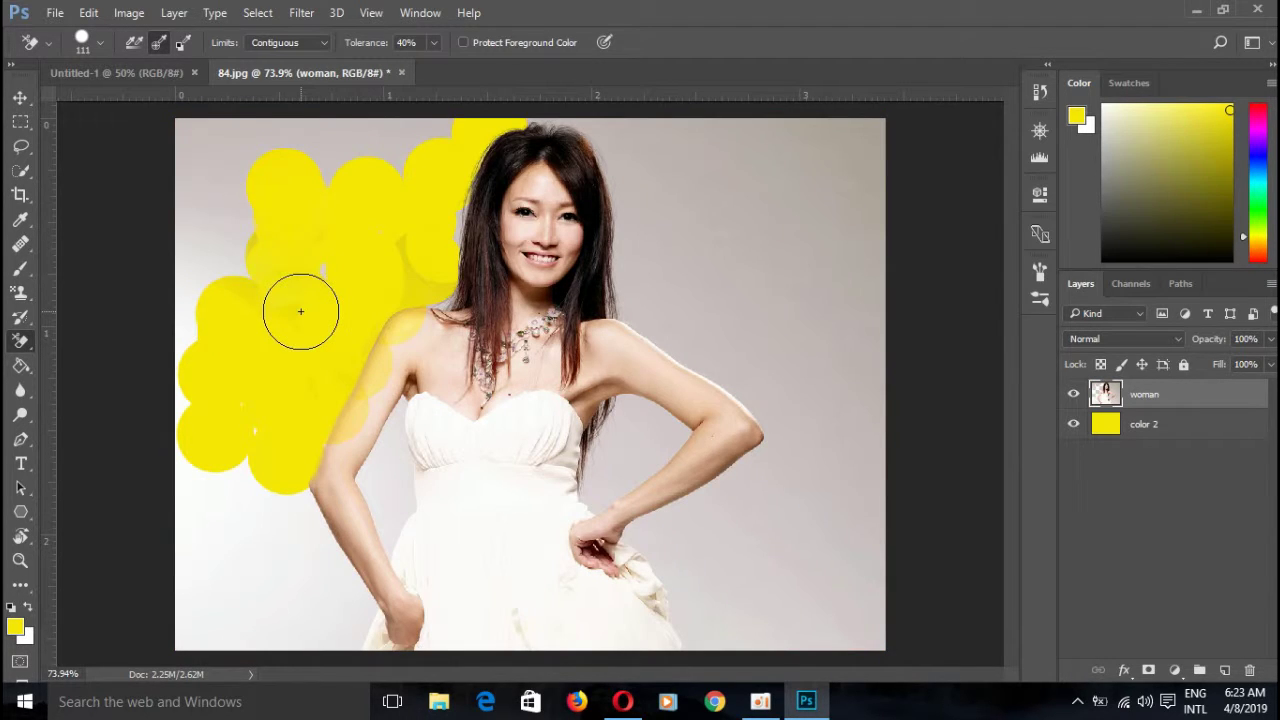
mouse_move(360, 329)
left_mouse_down()
mouse_move(323, 334)
mouse_move(287, 404)
left_mouse_up()
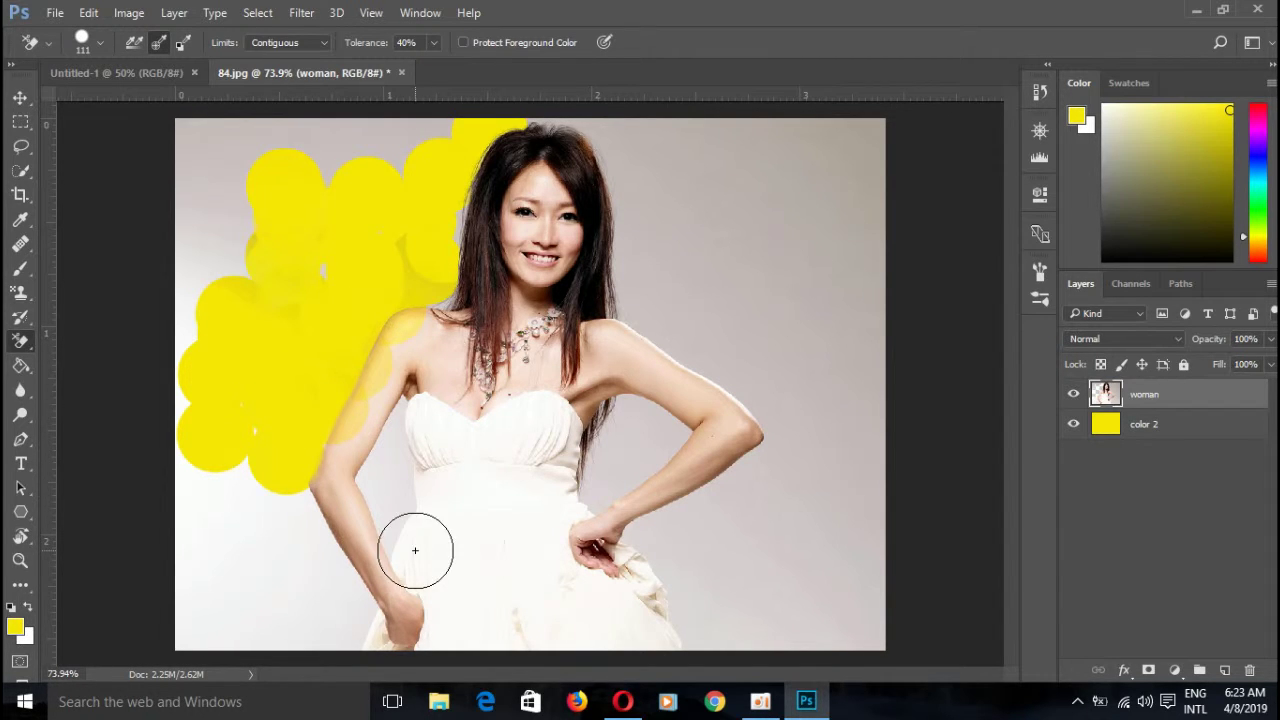
left_click(760, 701)
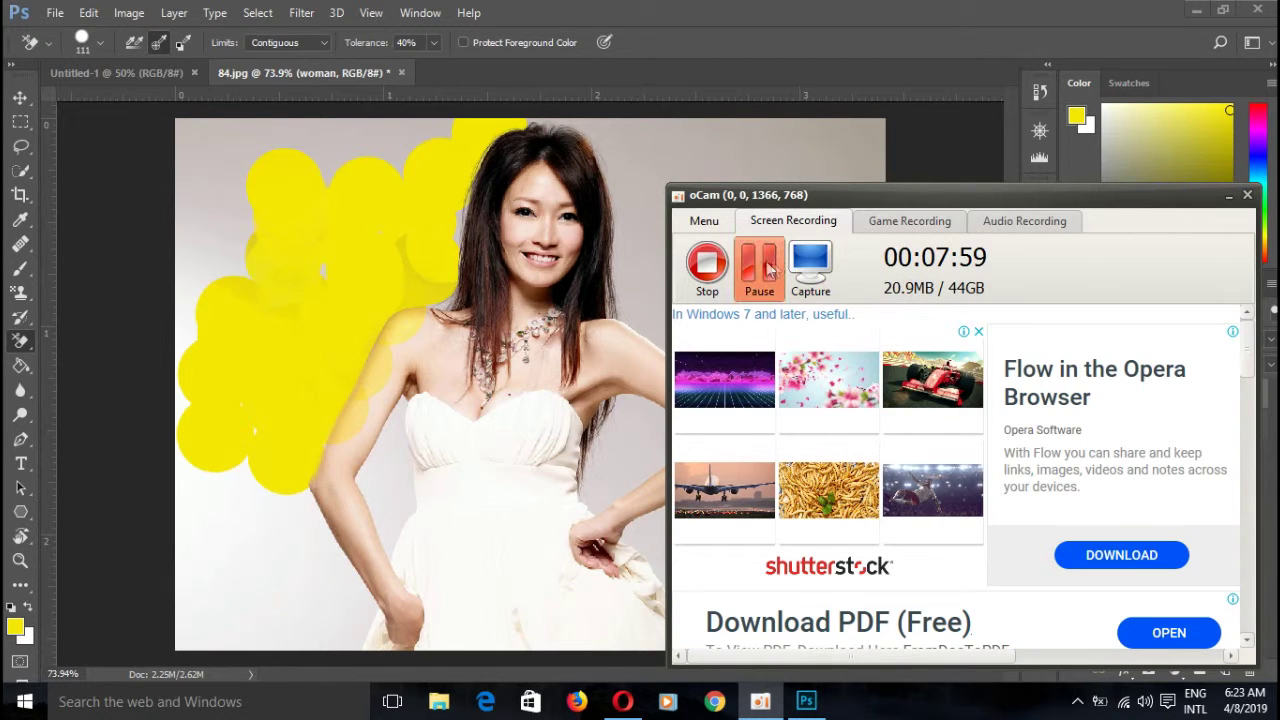
left_click(775, 268)
- Erase the grey background at the upper left and toward the woman's hair
left_click(1228, 199)
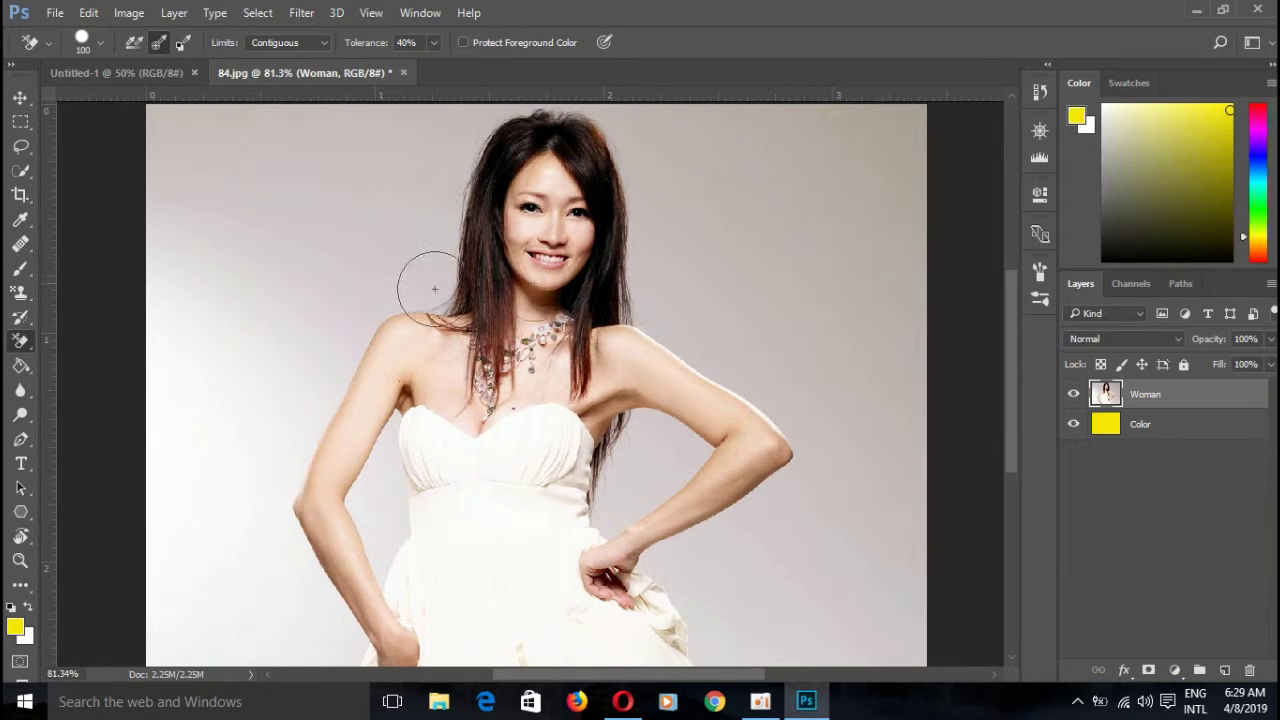
left_click(251, 263)
left_click(297, 248)
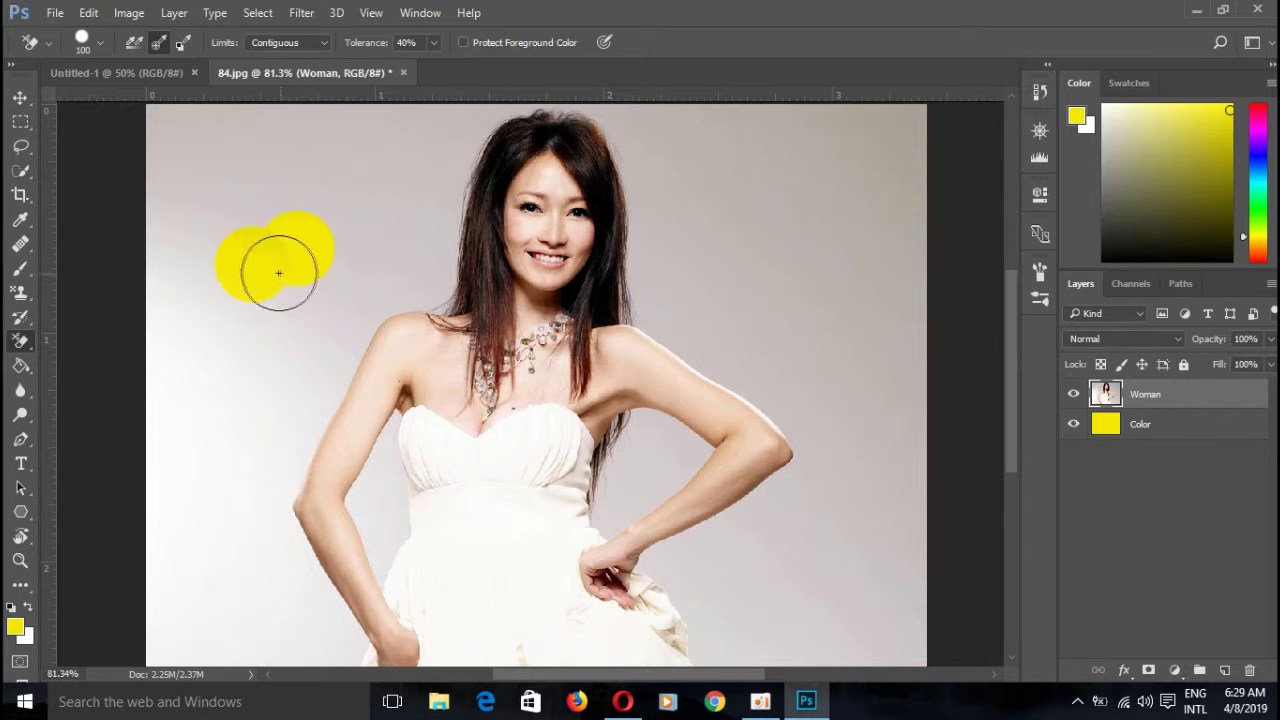
left_click(250, 313)
left_click(300, 190)
left_click(355, 210)
left_click(360, 250)
left_click(332, 287)
left_click_drag(332, 287, 299, 356)
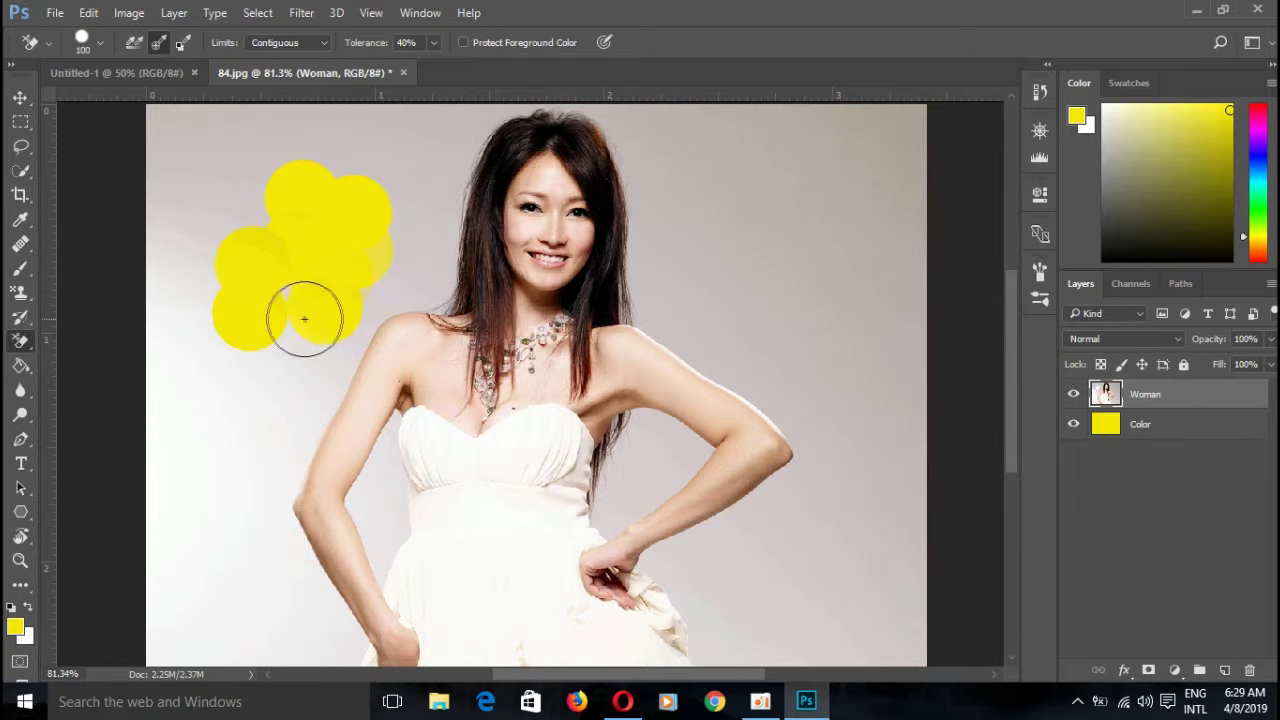
- Erase the left background down to the bottom and along the arm and shoulder
mouse_move(286, 400)
left_mouse_down()
mouse_move(210, 435)
mouse_move(189, 529)
mouse_move(197, 590)
mouse_move(229, 623)
left_mouse_up()
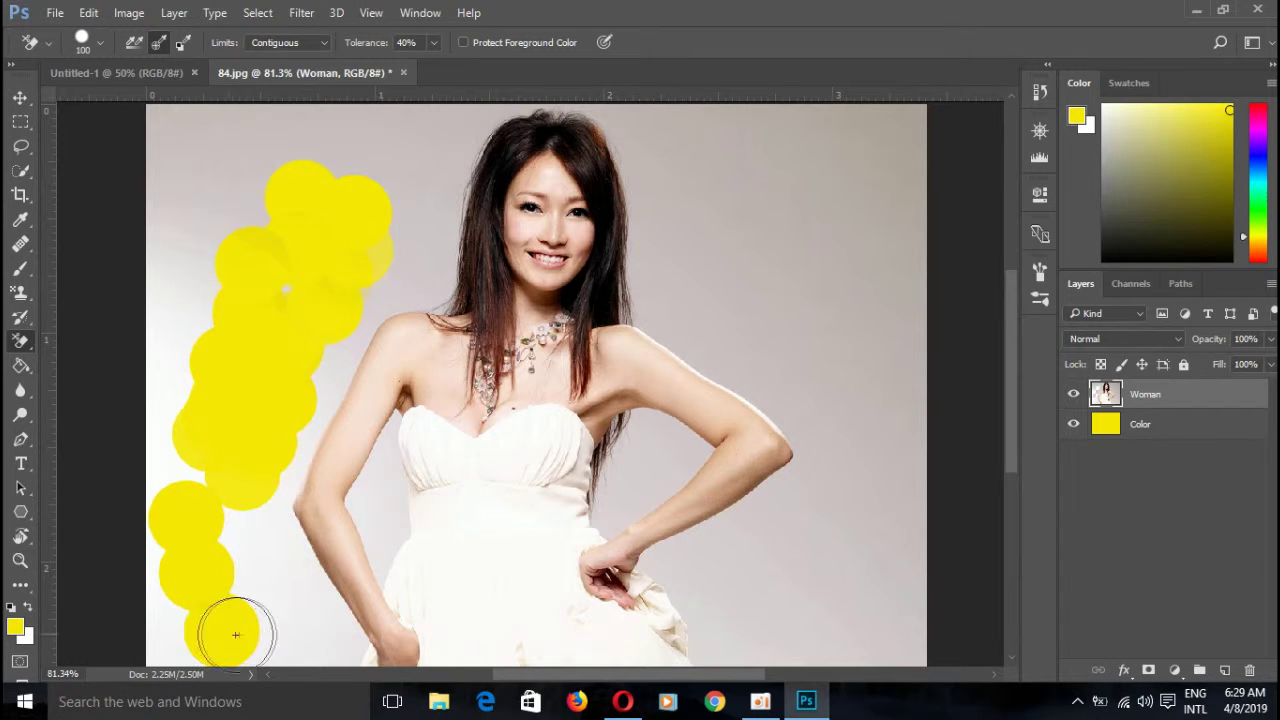
left_click(303, 632)
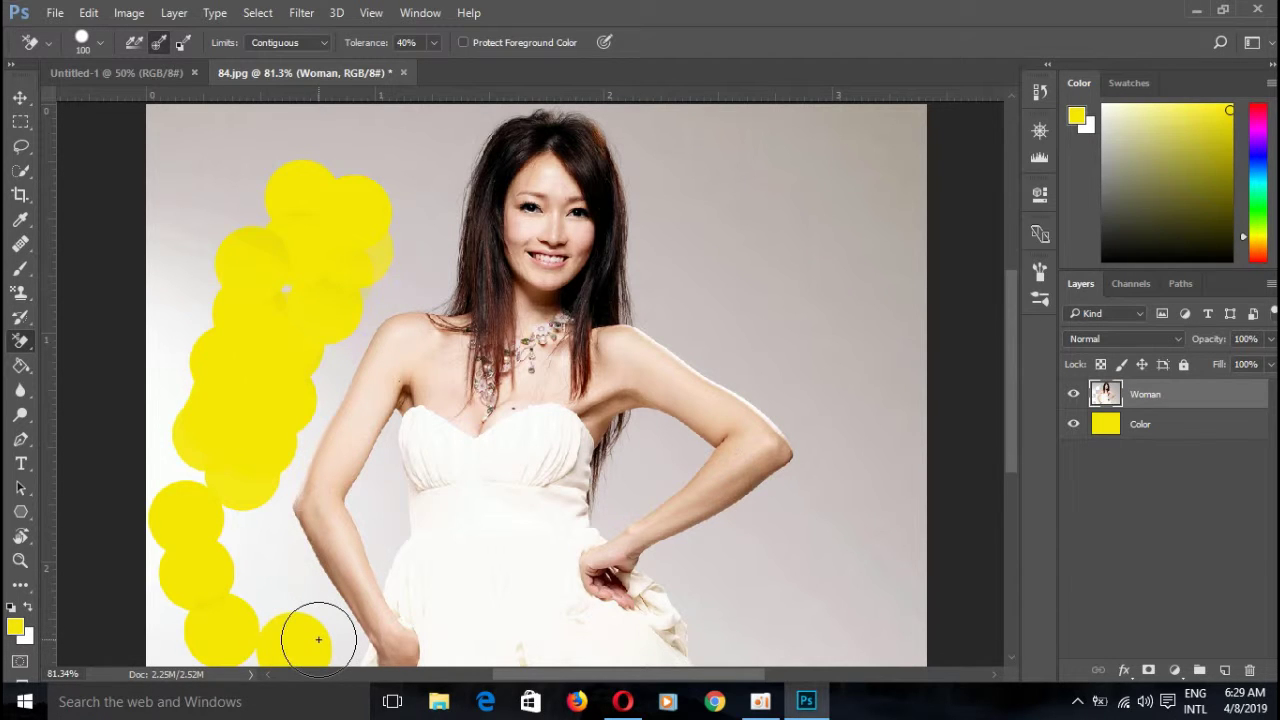
left_click_drag(299, 615, 254, 534)
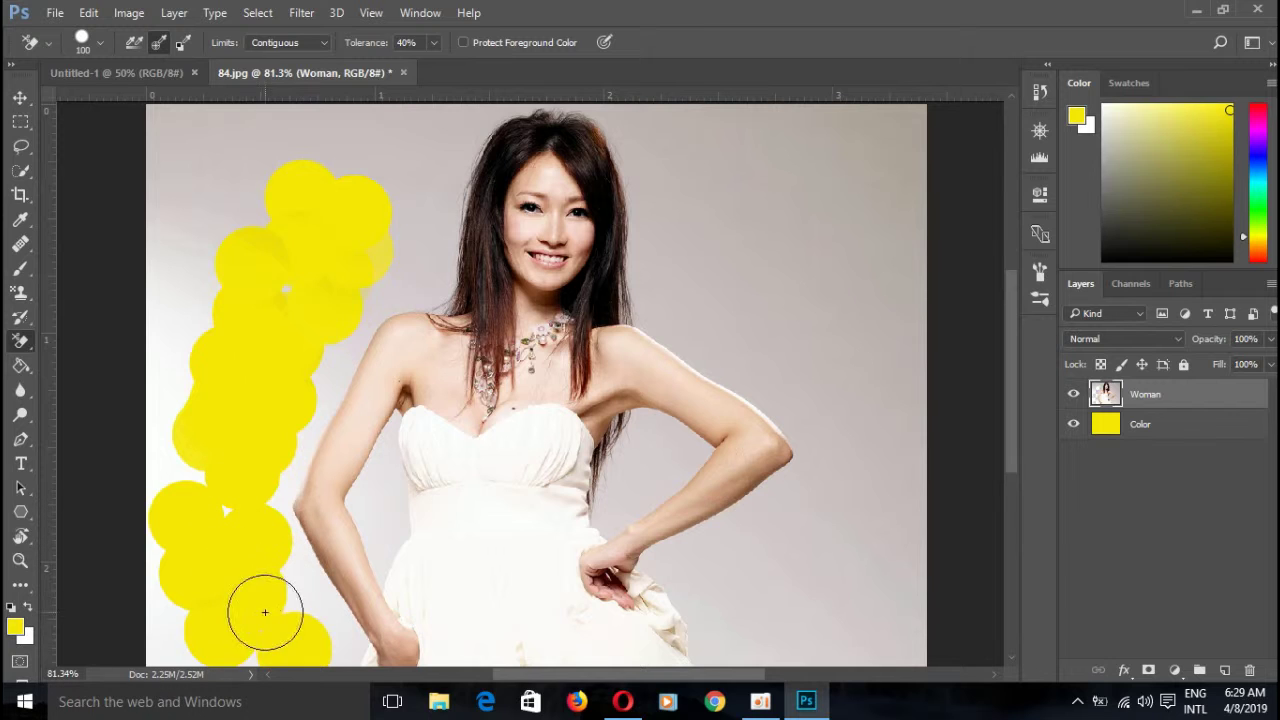
left_click(305, 589)
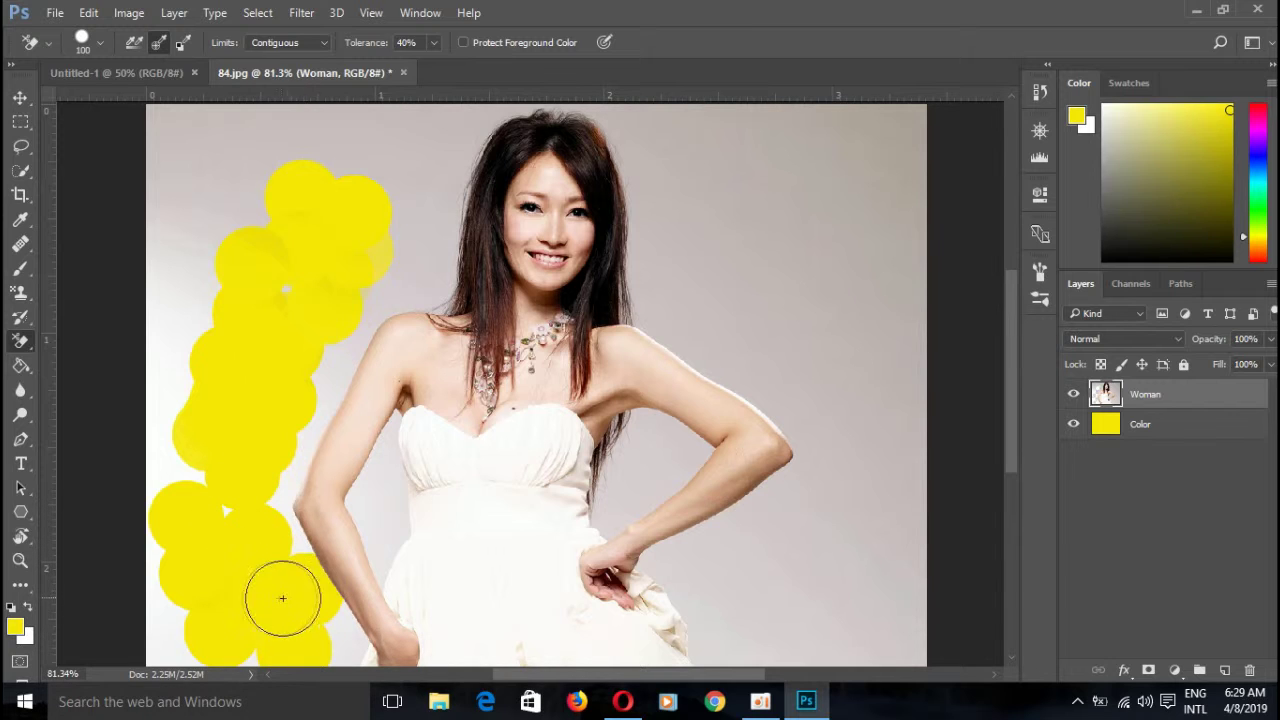
left_click_drag(300, 538, 298, 464)
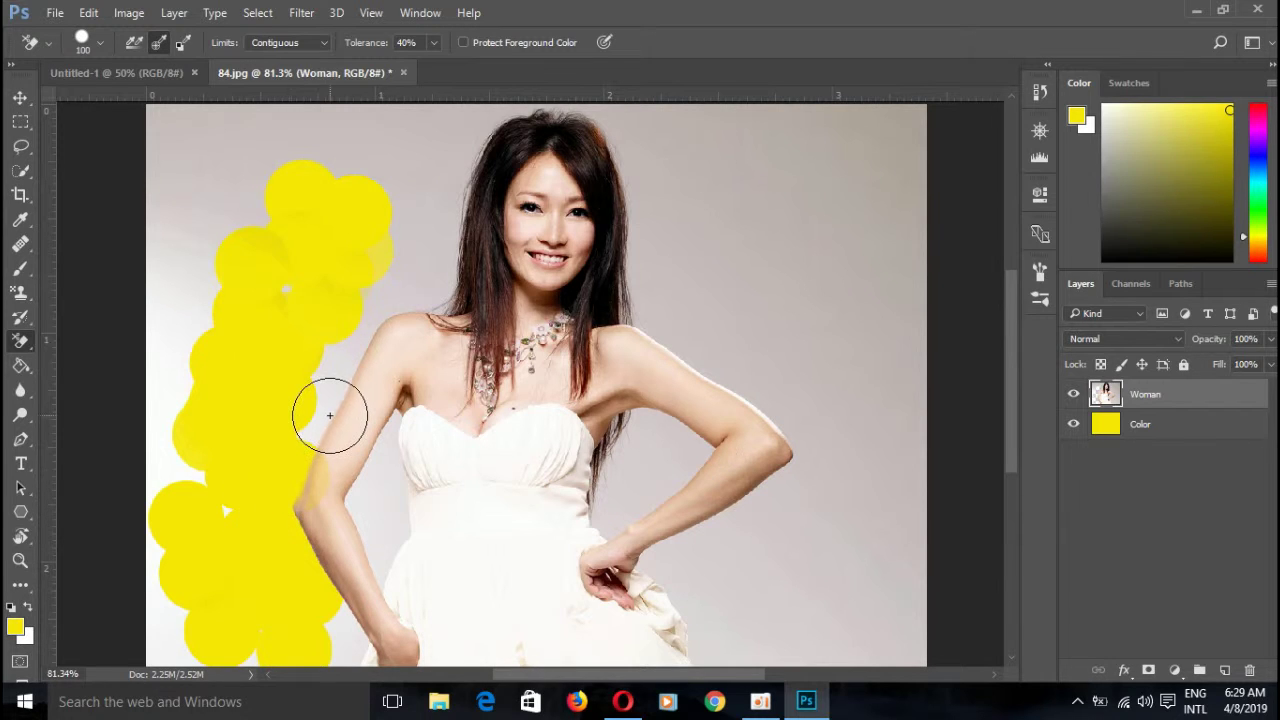
left_click(337, 384)
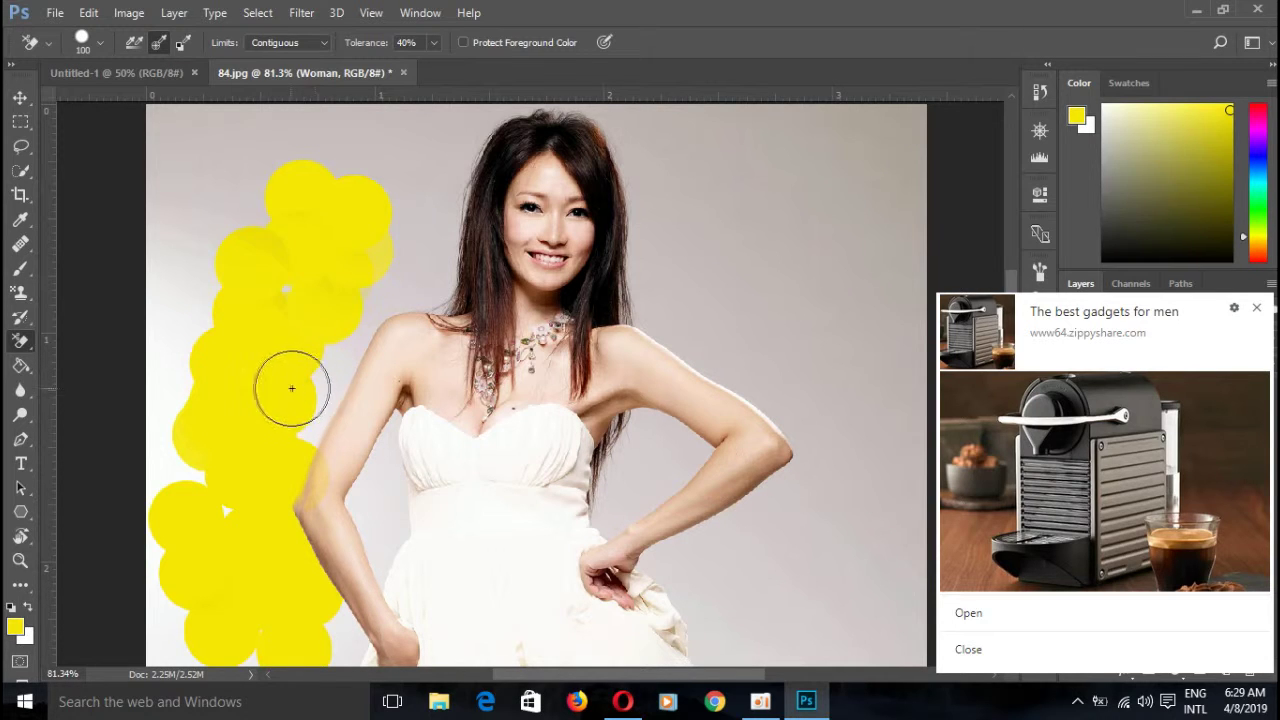
left_click_drag(291, 388, 320, 371)
left_click_drag(302, 426, 340, 334)
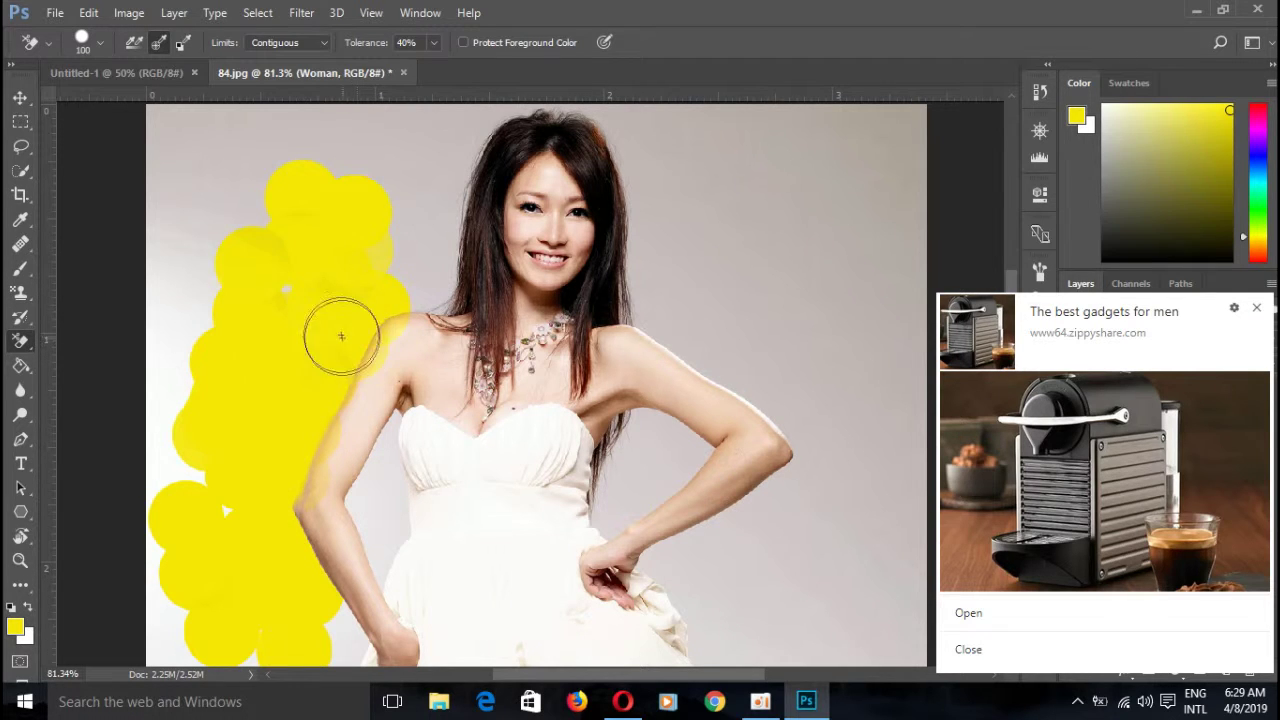
- Erase the background beside the hair and along its top edge
left_click_drag(457, 230, 429, 231)
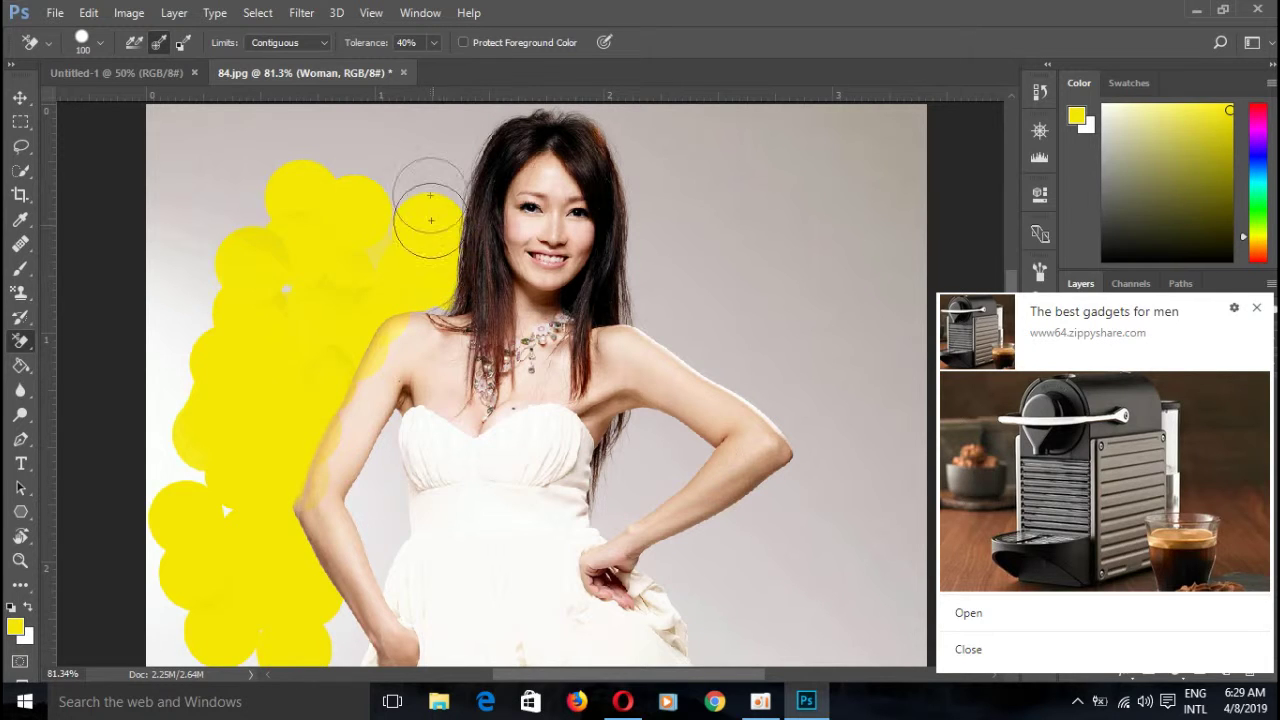
mouse_move(430, 172)
left_mouse_down()
mouse_move(432, 130)
mouse_move(453, 143)
mouse_move(492, 120)
left_mouse_up()
mouse_move(579, 110)
left_mouse_down()
mouse_move(651, 191)
mouse_move(654, 234)
mouse_move(640, 248)
mouse_move(651, 329)
mouse_move(773, 392)
mouse_move(886, 423)
mouse_move(894, 480)
mouse_move(923, 434)
mouse_move(886, 466)
mouse_move(829, 466)
mouse_move(794, 434)
mouse_move(851, 514)
mouse_move(834, 560)
mouse_move(723, 591)
mouse_move(674, 571)
mouse_move(769, 623)
mouse_move(692, 633)
mouse_move(884, 645)
mouse_move(903, 623)
mouse_move(880, 543)
mouse_move(918, 628)
mouse_move(815, 591)
left_mouse_up()
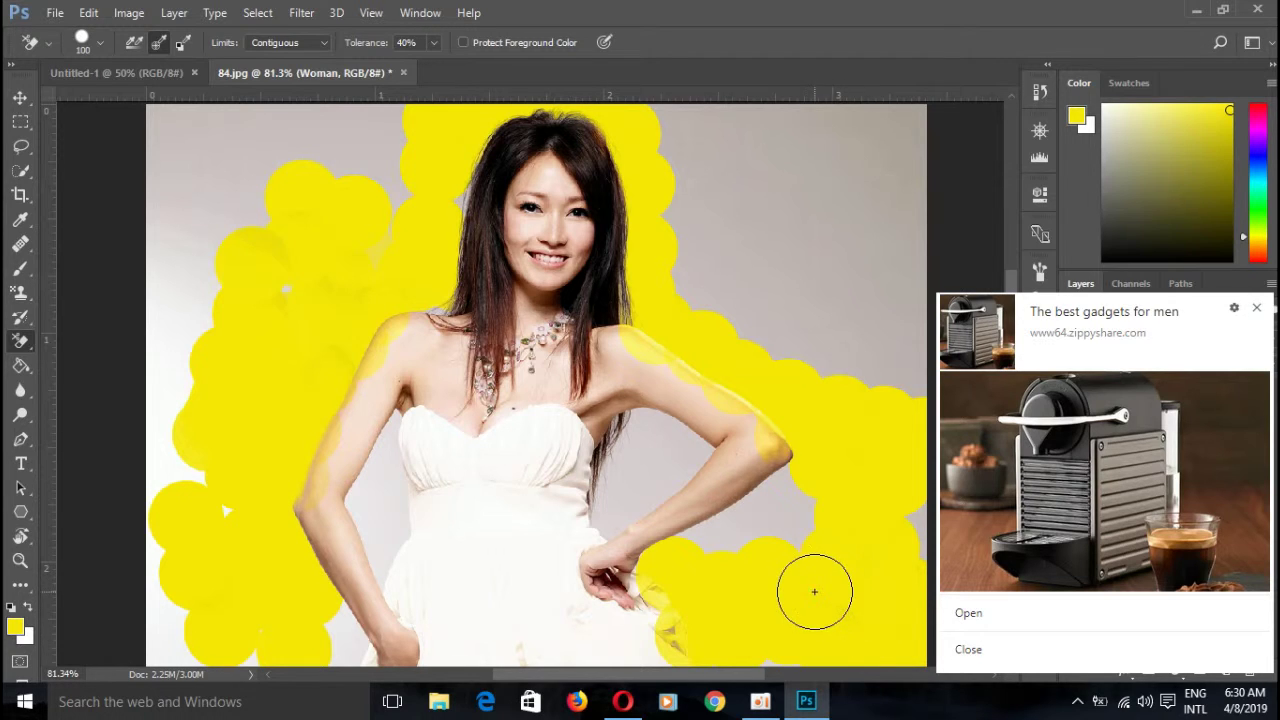
- Erase the background gaps around the arms, torso, armpit and left edge
mouse_move(752, 505)
left_mouse_down()
mouse_move(794, 526)
mouse_move(781, 484)
mouse_move(749, 514)
mouse_move(666, 547)
mouse_move(644, 593)
left_mouse_up()
left_click(648, 443)
mouse_move(615, 486)
left_mouse_down()
mouse_move(600, 500)
mouse_move(618, 509)
mouse_move(671, 486)
mouse_move(694, 449)
mouse_move(646, 414)
mouse_move(610, 432)
left_mouse_up()
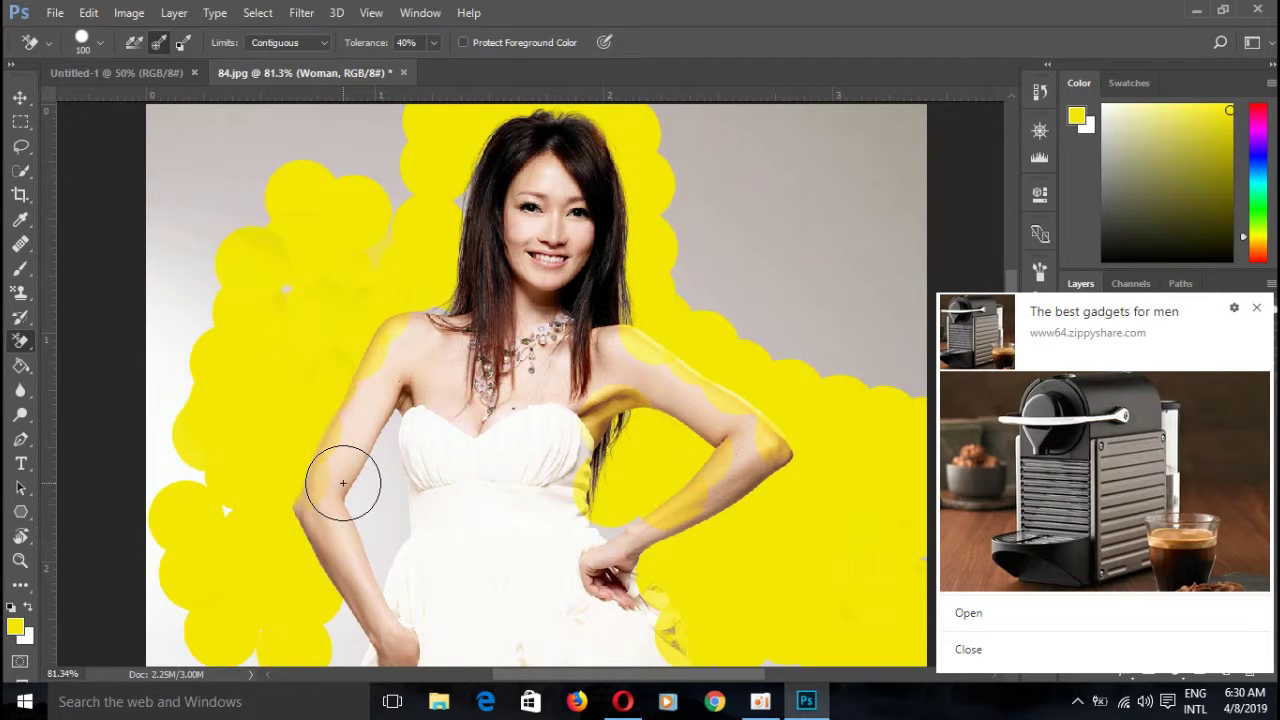
left_click_drag(181, 432, 186, 471)
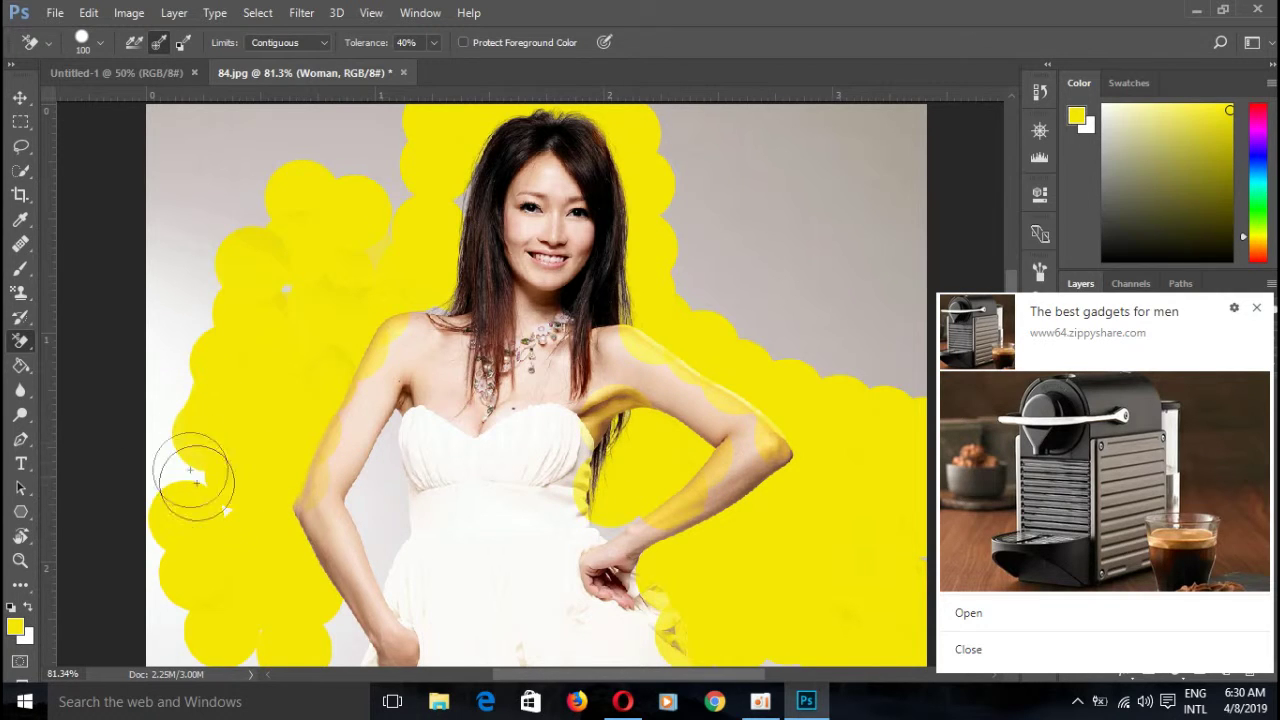
left_click(391, 494)
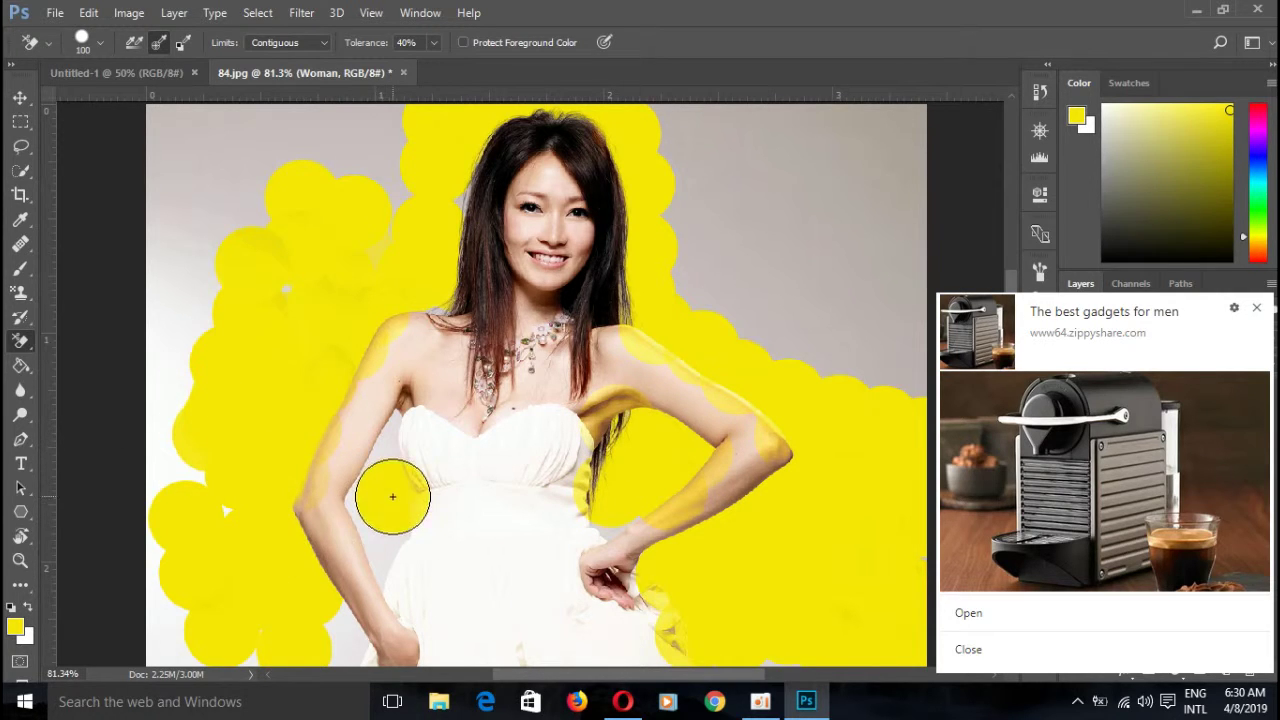
left_click(393, 436)
left_click_drag(357, 557, 377, 563)
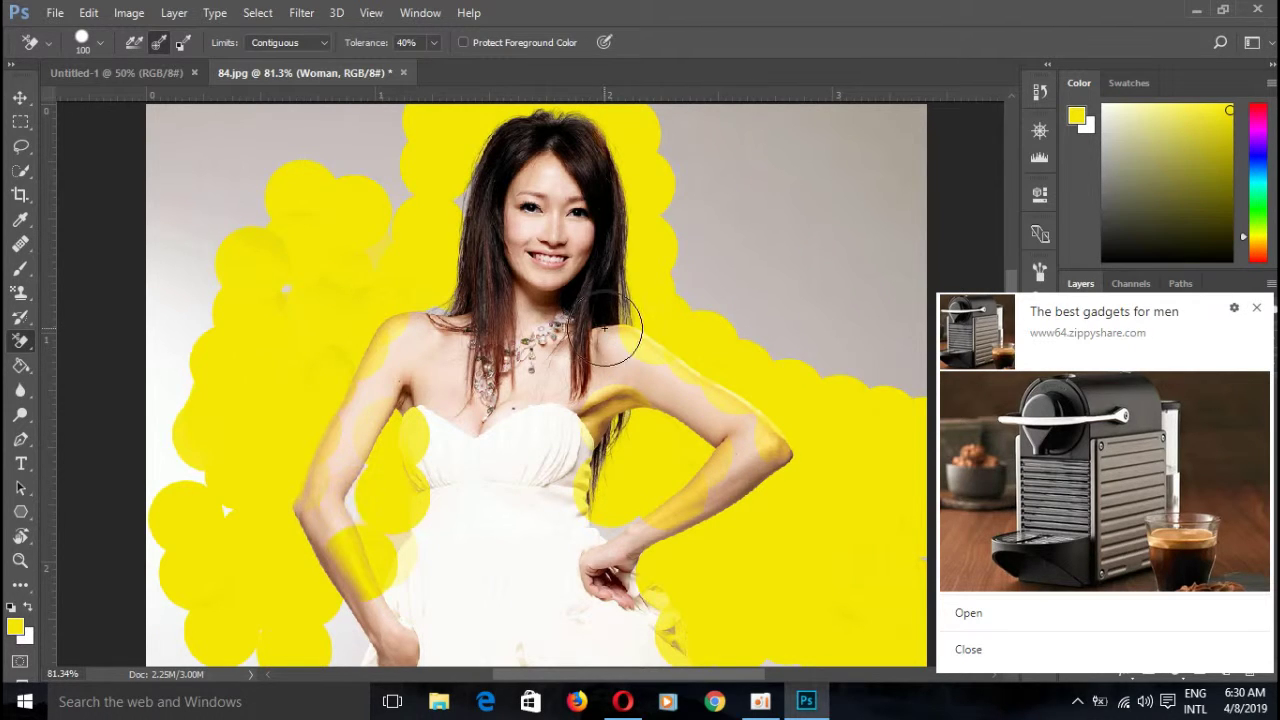
- Erase the grey background right of the hair up to the top edge, then dismiss the advertisement pop-up
left_click(749, 214)
mouse_move(717, 251)
left_mouse_down()
mouse_move(707, 272)
mouse_move(749, 300)
mouse_move(709, 286)
mouse_move(771, 243)
mouse_move(806, 326)
mouse_move(771, 337)
mouse_move(714, 263)
mouse_move(728, 257)
mouse_move(713, 275)
left_mouse_up()
mouse_move(690, 305)
left_mouse_down()
mouse_move(734, 263)
mouse_move(689, 180)
mouse_move(711, 129)
mouse_move(791, 143)
mouse_move(757, 177)
mouse_move(737, 171)
mouse_move(834, 257)
mouse_move(886, 371)
mouse_move(834, 363)
mouse_move(828, 346)
mouse_move(771, 349)
mouse_move(885, 163)
mouse_move(889, 259)
left_mouse_up()
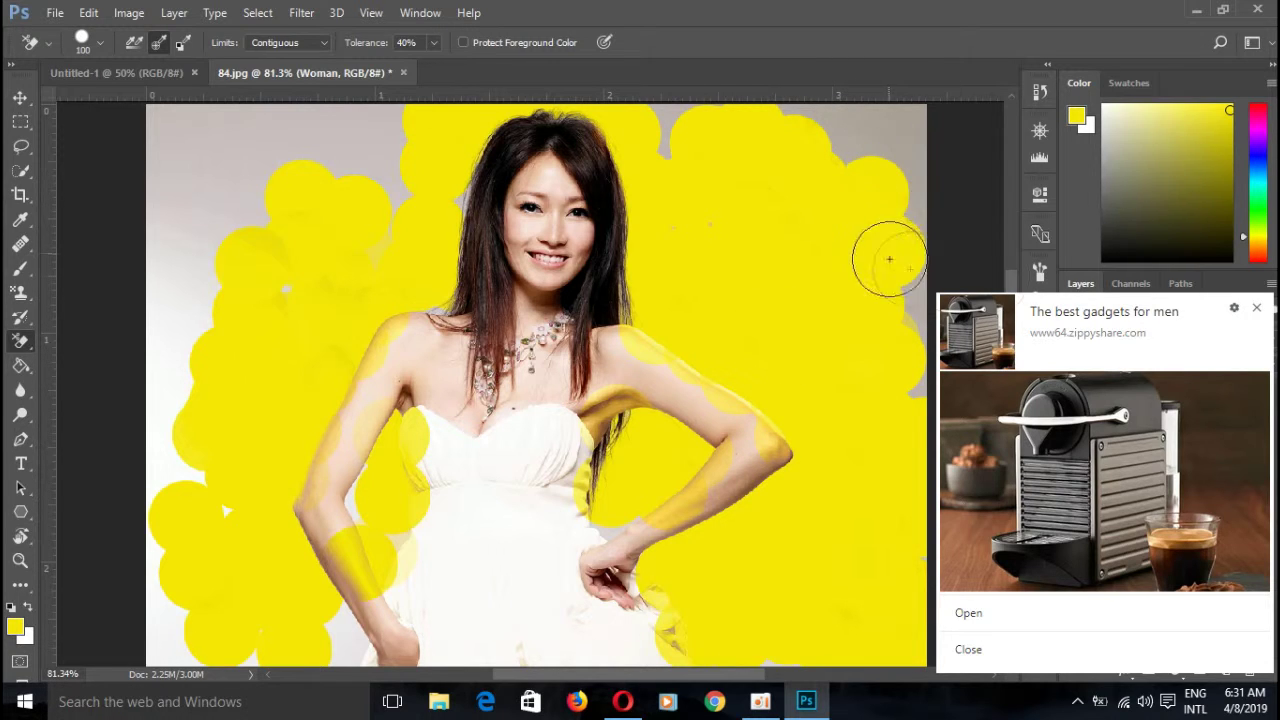
left_click(1257, 311)
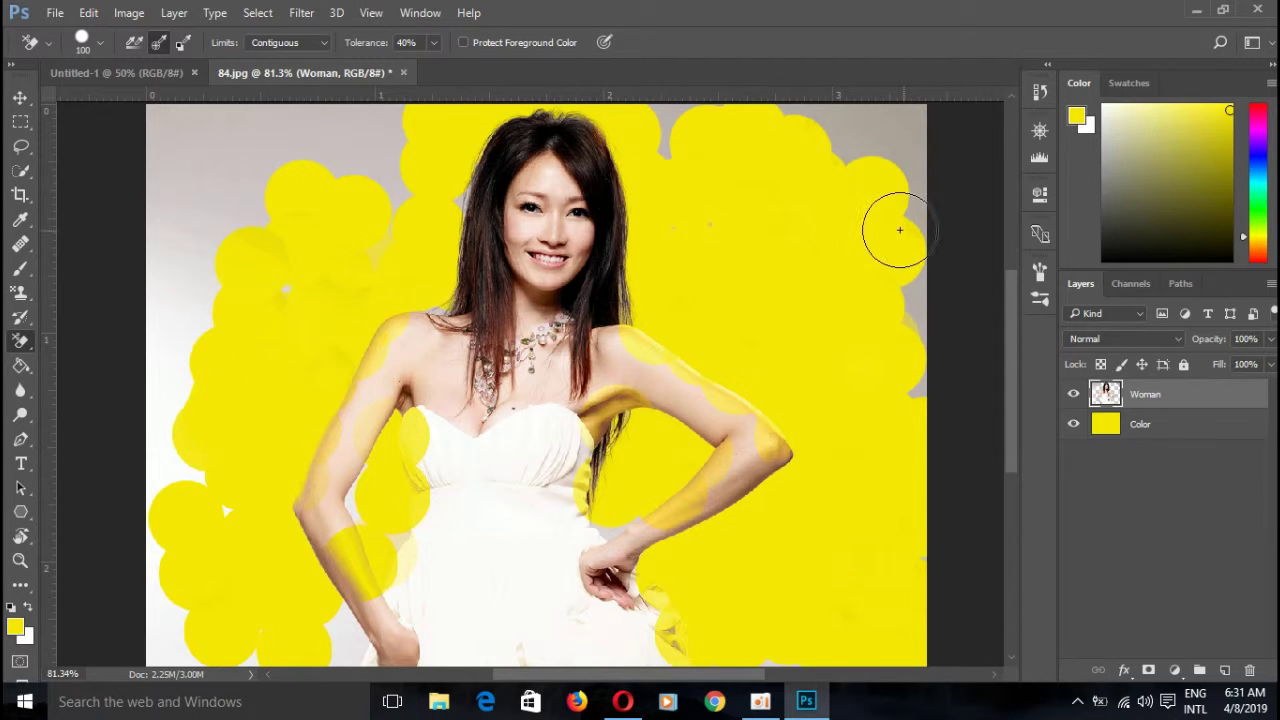
- Erase the grey background along the top-right corner, top edge and top-left edge
mouse_move(899, 230)
left_mouse_down()
mouse_move(900, 134)
mouse_move(908, 251)
mouse_move(919, 214)
mouse_move(908, 229)
mouse_move(927, 230)
mouse_move(908, 286)
mouse_move(924, 376)
left_mouse_up()
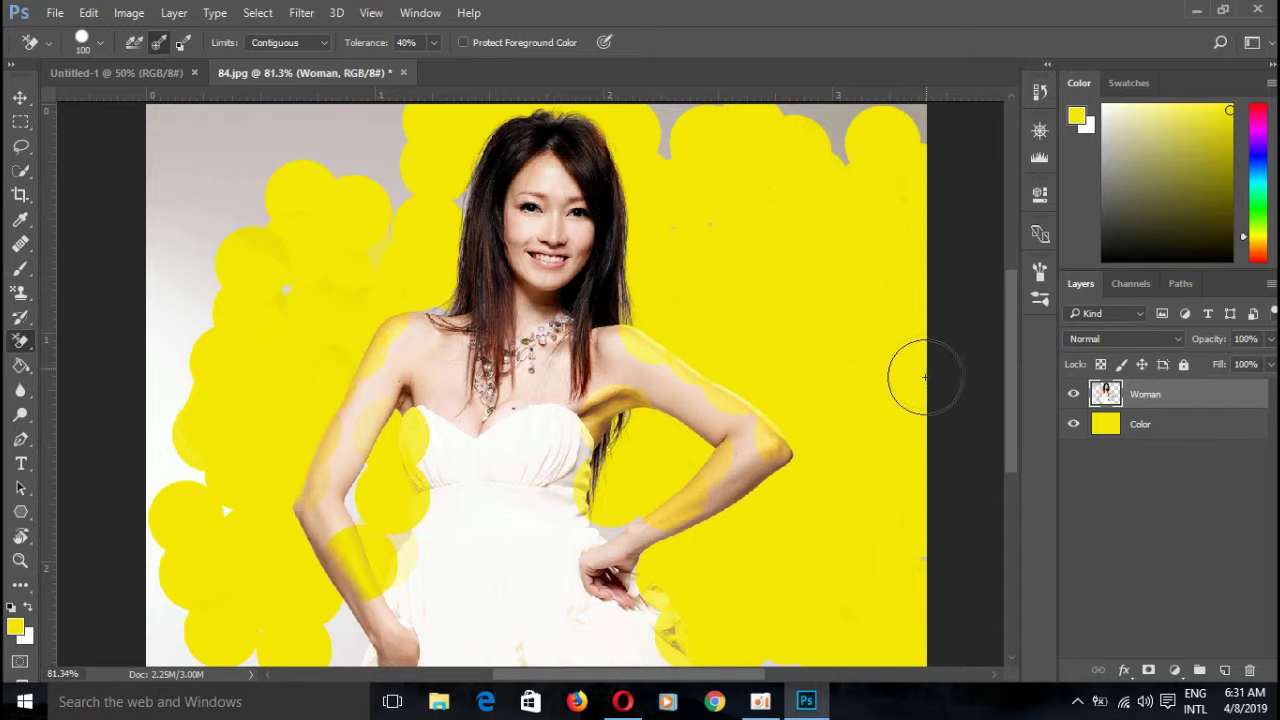
mouse_move(891, 129)
left_mouse_down()
mouse_move(918, 123)
mouse_move(794, 120)
mouse_move(786, 105)
left_mouse_up()
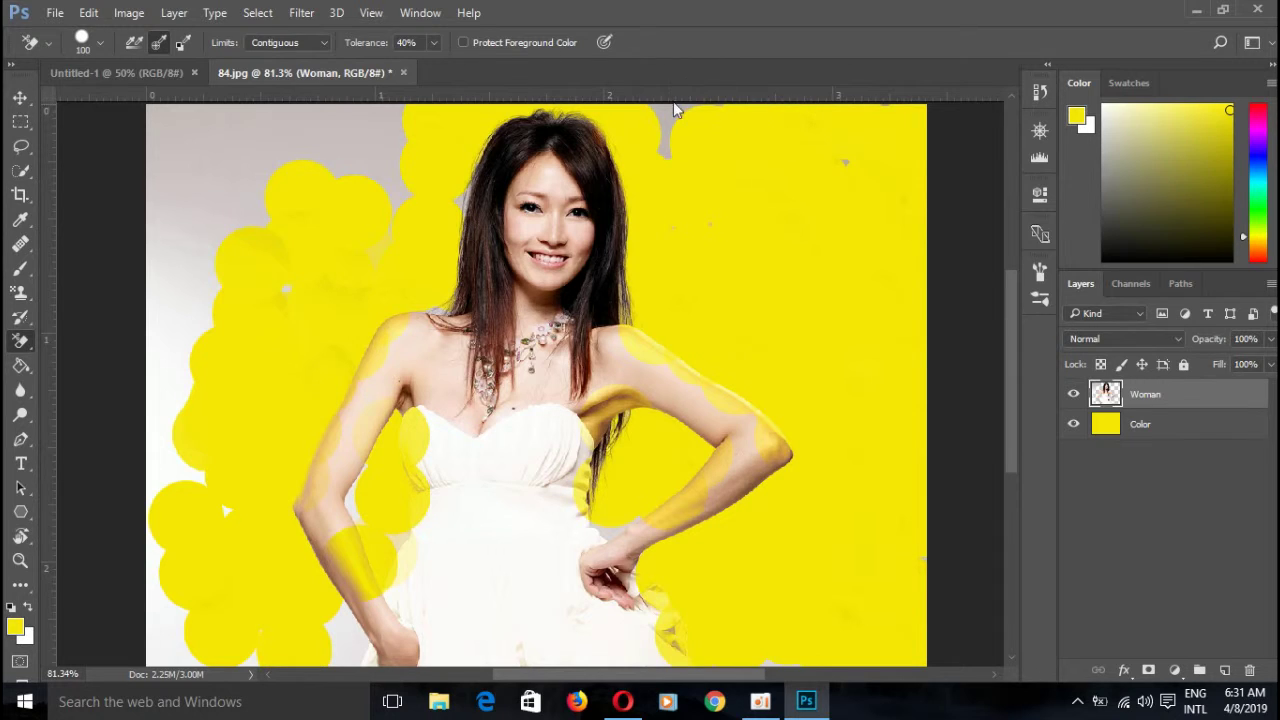
left_click_drag(661, 124, 669, 124)
mouse_move(364, 132)
left_mouse_down()
mouse_move(429, 194)
mouse_move(449, 194)
mouse_move(387, 188)
mouse_move(366, 120)
mouse_move(397, 140)
mouse_move(286, 131)
mouse_move(344, 155)
left_mouse_up()
mouse_move(315, 113)
left_mouse_down()
mouse_move(152, 116)
mouse_move(183, 166)
mouse_move(240, 166)
mouse_move(269, 182)
mouse_move(174, 206)
mouse_move(151, 229)
mouse_move(148, 257)
mouse_move(180, 251)
mouse_move(191, 277)
mouse_move(189, 323)
mouse_move(160, 330)
mouse_move(166, 430)
left_mouse_up()
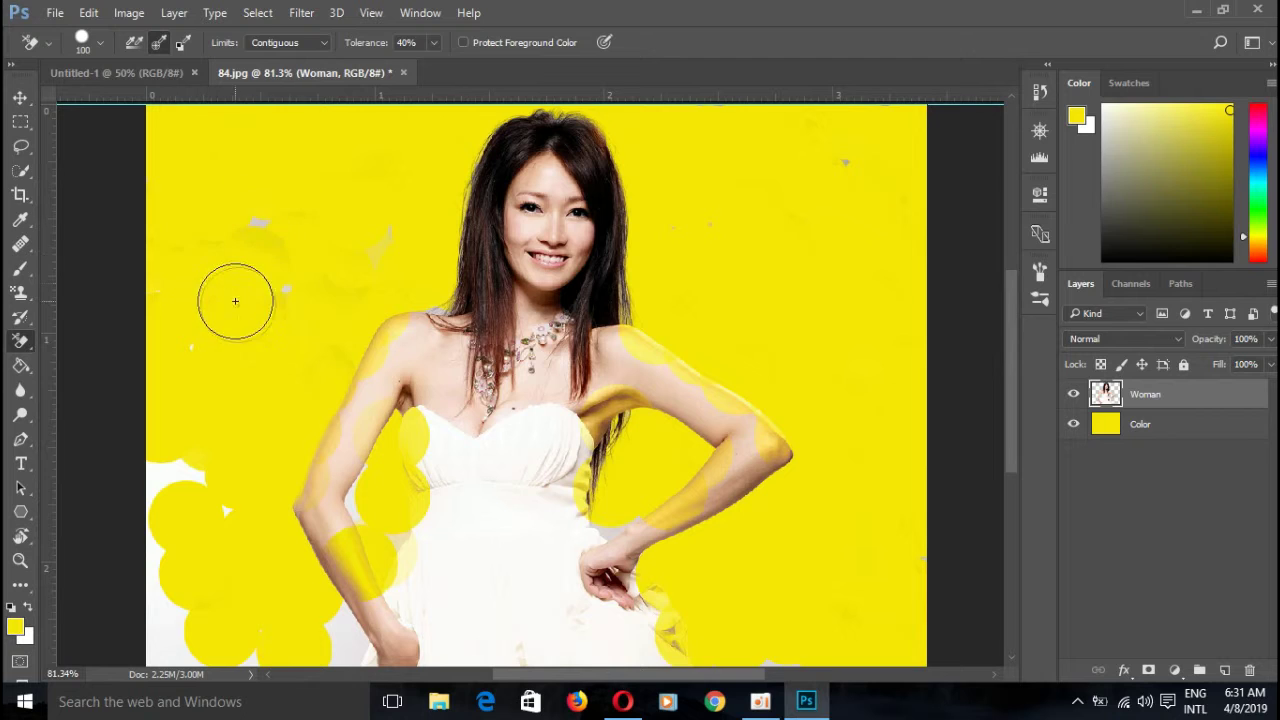
- Erase leftover grey specks and white patches along the lower-left edge and beside the left arm
left_click(286, 290)
left_click(392, 242)
left_click(254, 224)
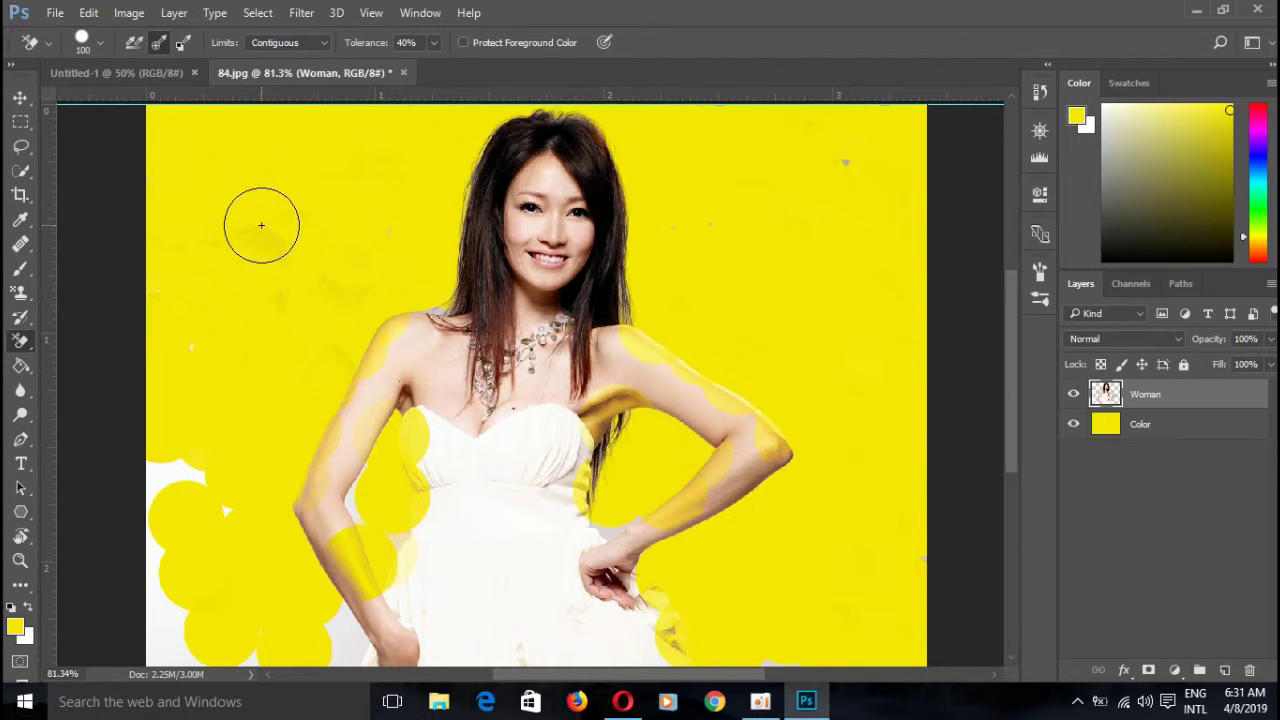
mouse_move(182, 440)
left_mouse_down()
mouse_move(160, 569)
mouse_move(191, 543)
left_mouse_up()
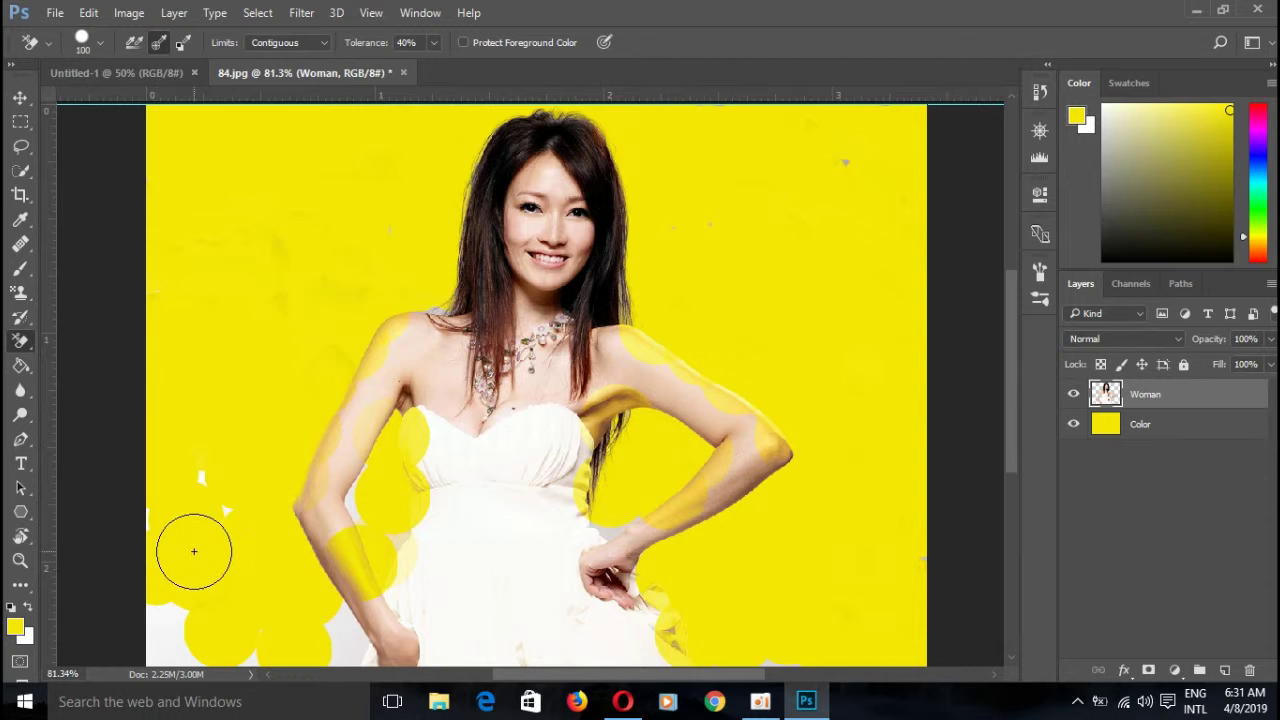
left_click(221, 508)
left_click(204, 478)
left_click_drag(143, 634, 166, 637)
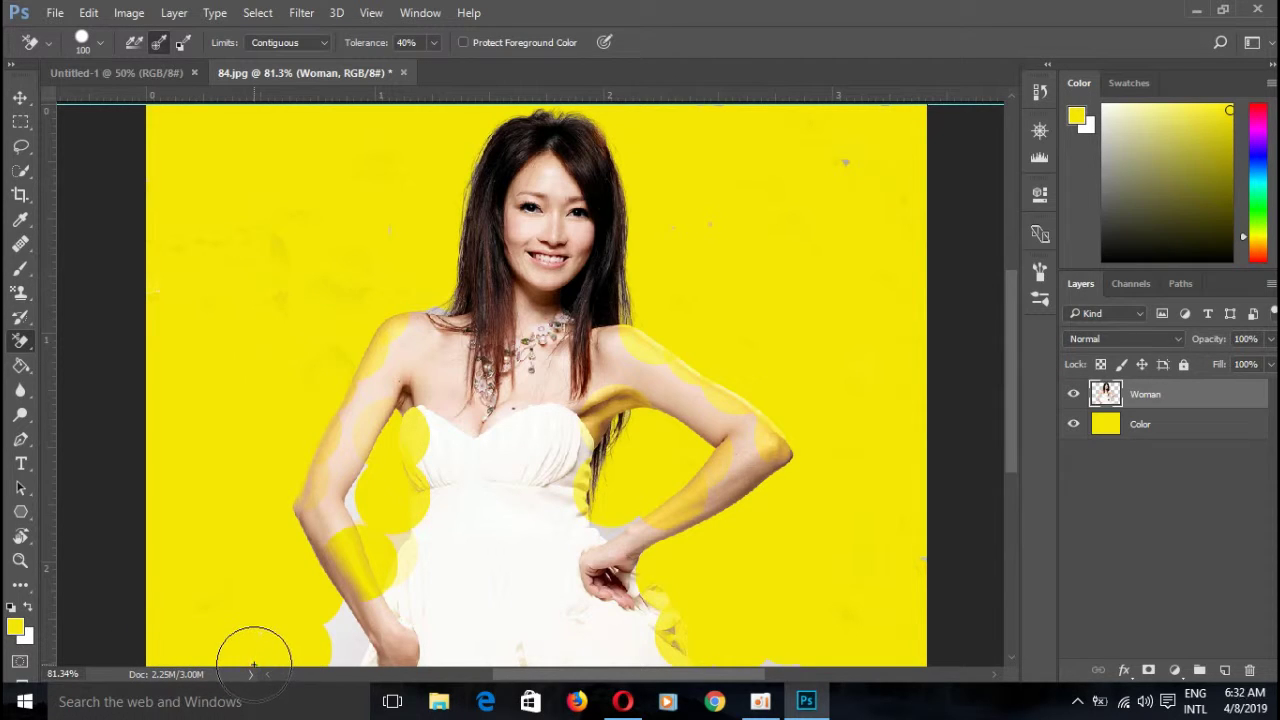
left_click(350, 500)
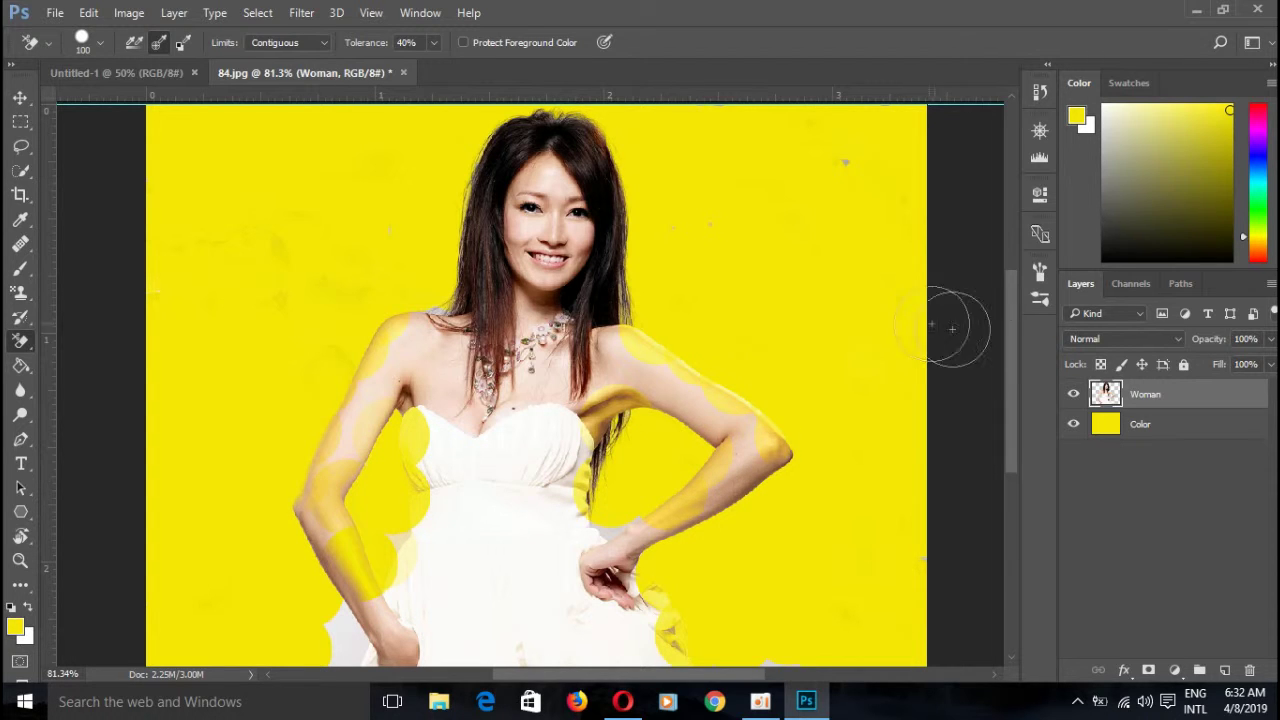
- Erase the pale strips along the bottom-right and bottom-left edges of the image
scroll(1010, 319, "down", 5)
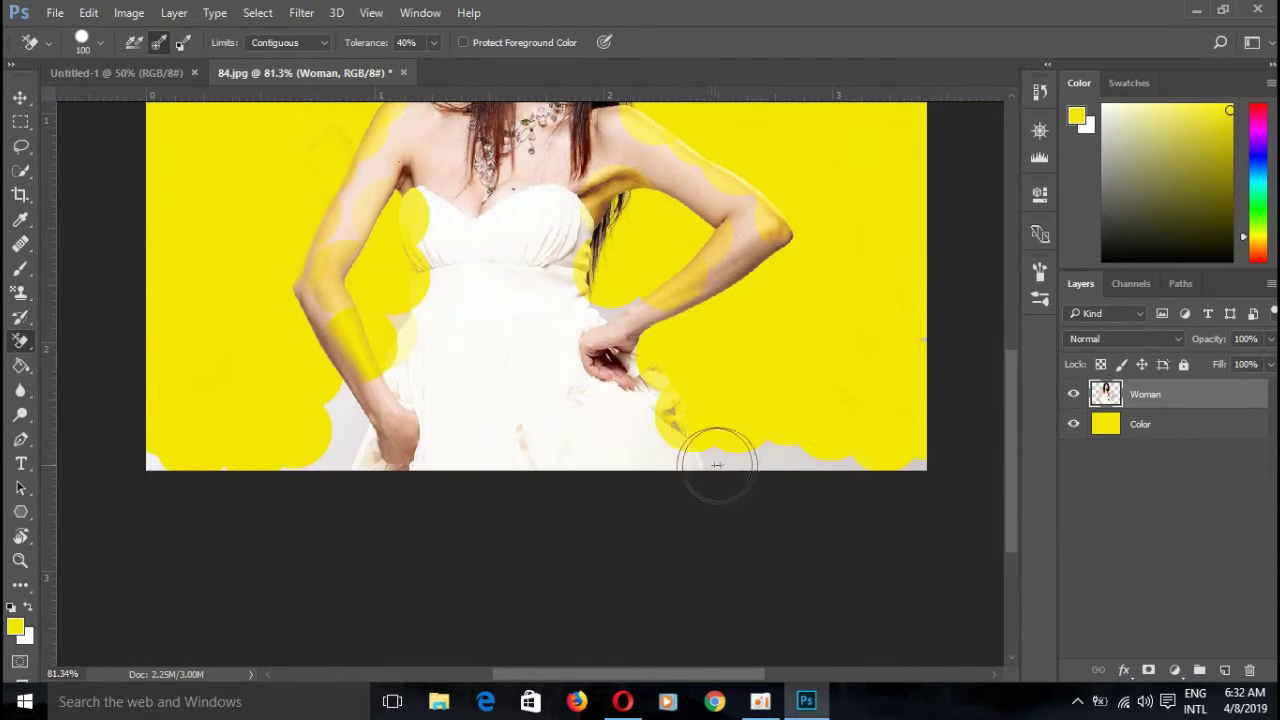
mouse_move(738, 470)
left_mouse_down()
mouse_move(894, 457)
mouse_move(914, 468)
left_mouse_up()
mouse_move(166, 457)
left_mouse_down()
mouse_move(277, 471)
mouse_move(334, 457)
mouse_move(334, 417)
mouse_move(371, 429)
mouse_move(283, 474)
left_mouse_up()
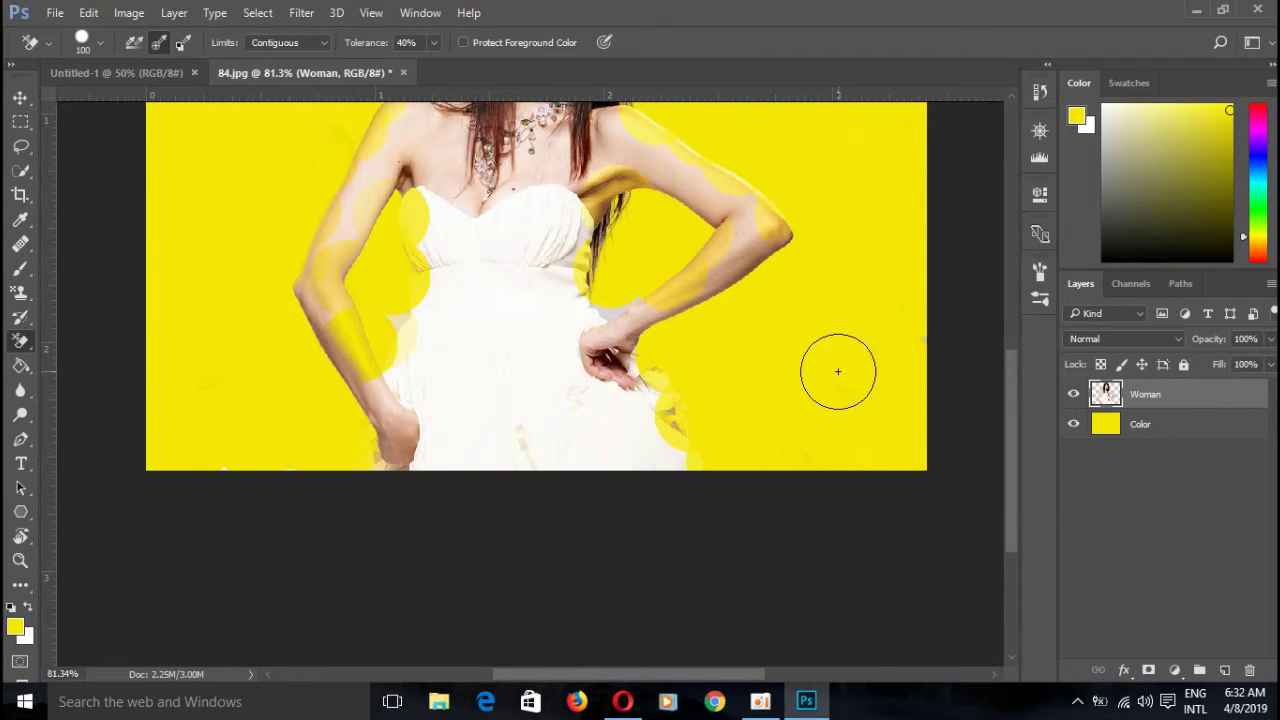
scroll(835, 366, "up", 2)
scroll(827, 364, "up", 2)
scroll(830, 360, "up", 2)
scroll(838, 354, "up", 2)
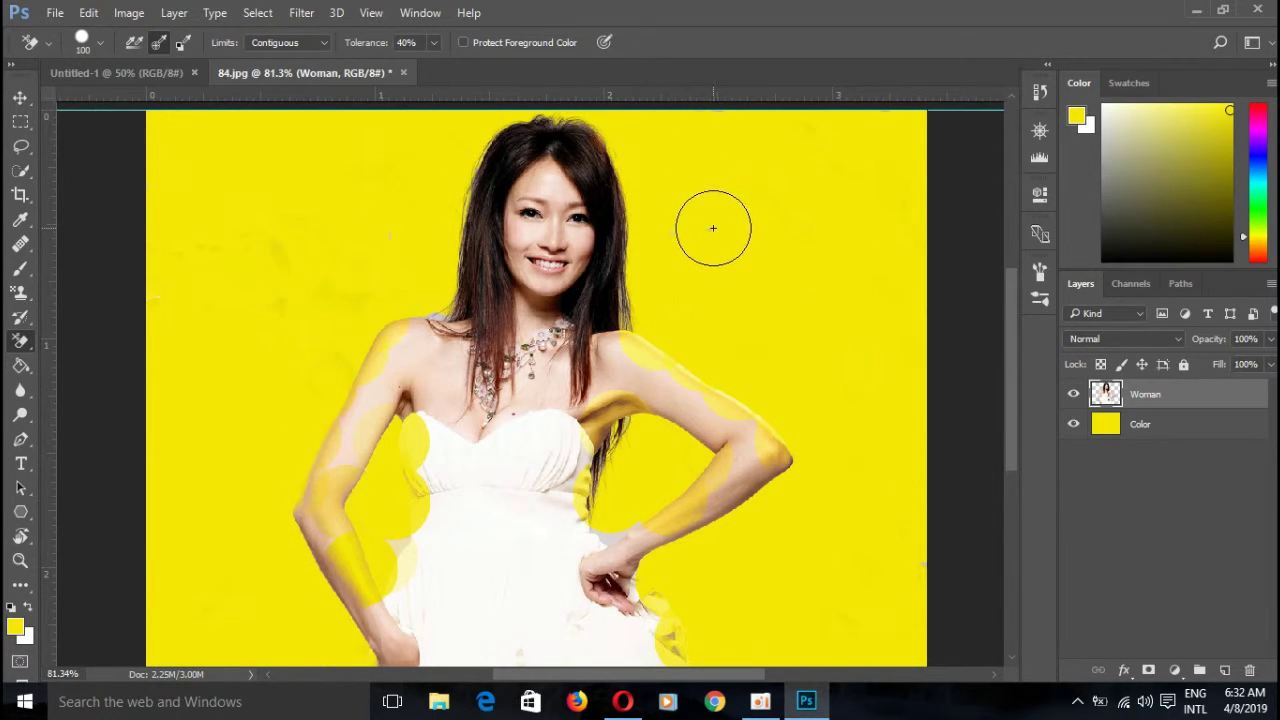
- Select the yellow Color layer and open the Edit menu
left_click(1119, 428)
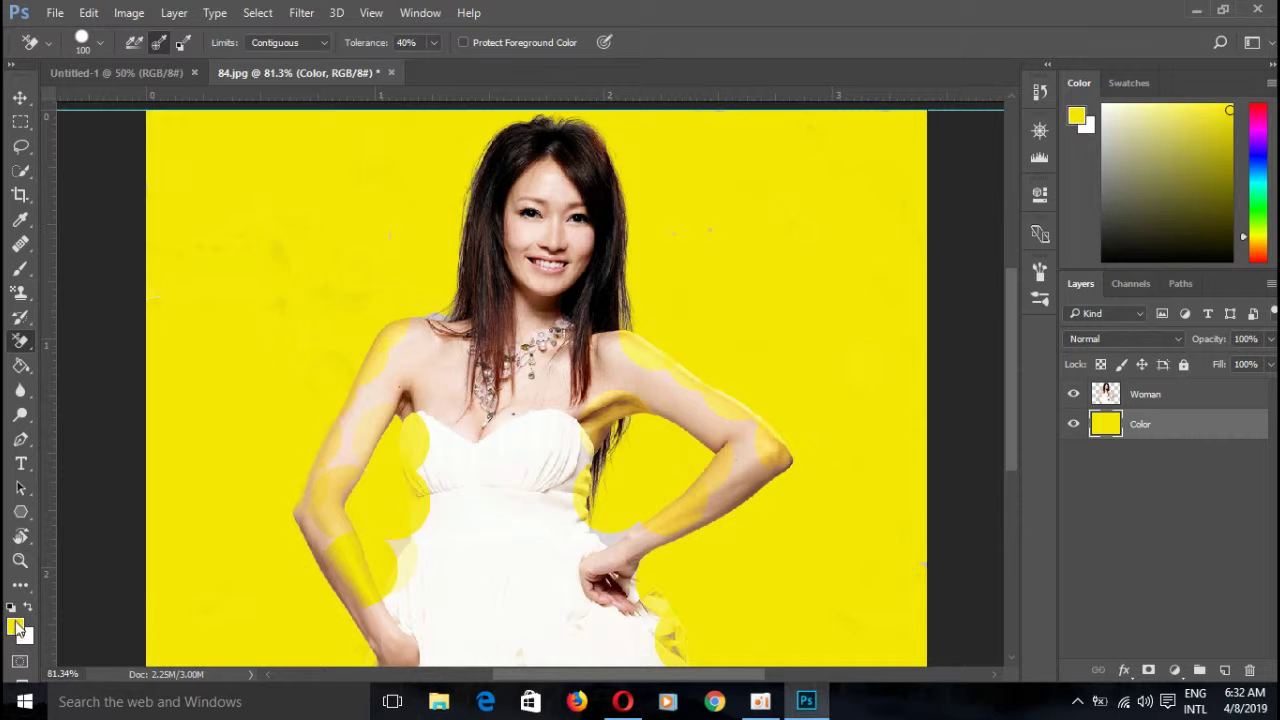
left_click(56, 15)
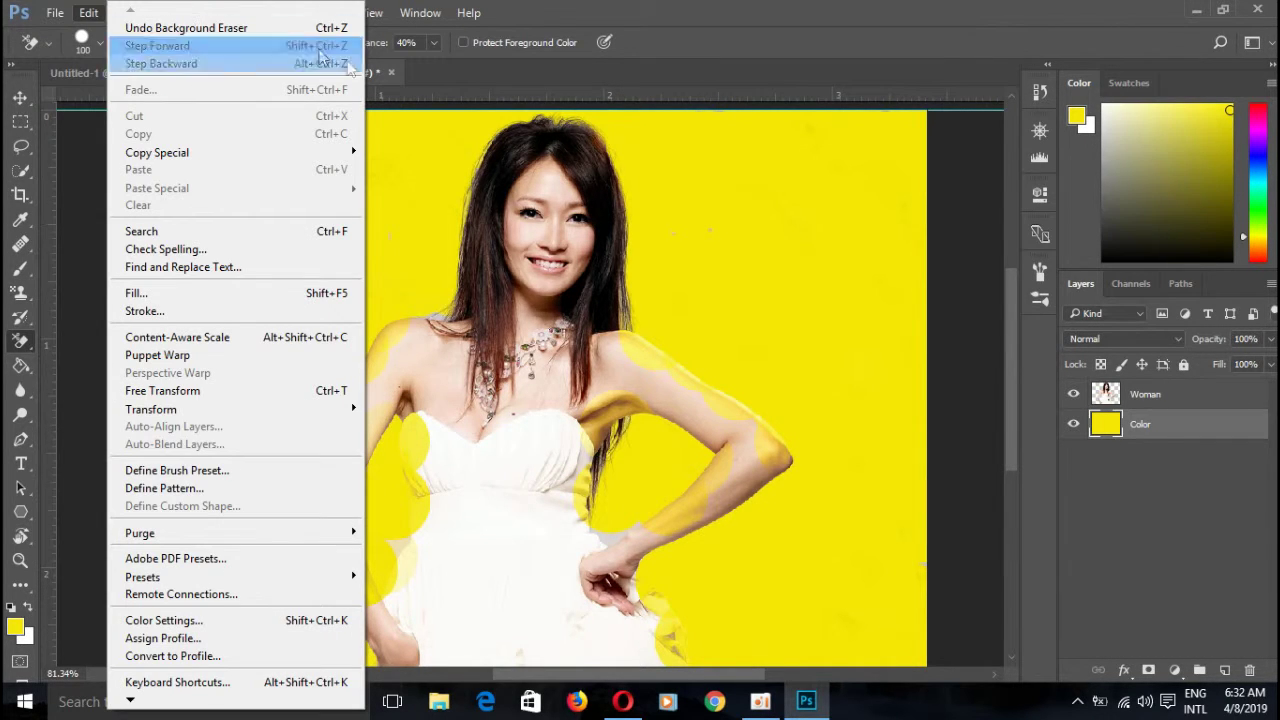
left_click(560, 17)
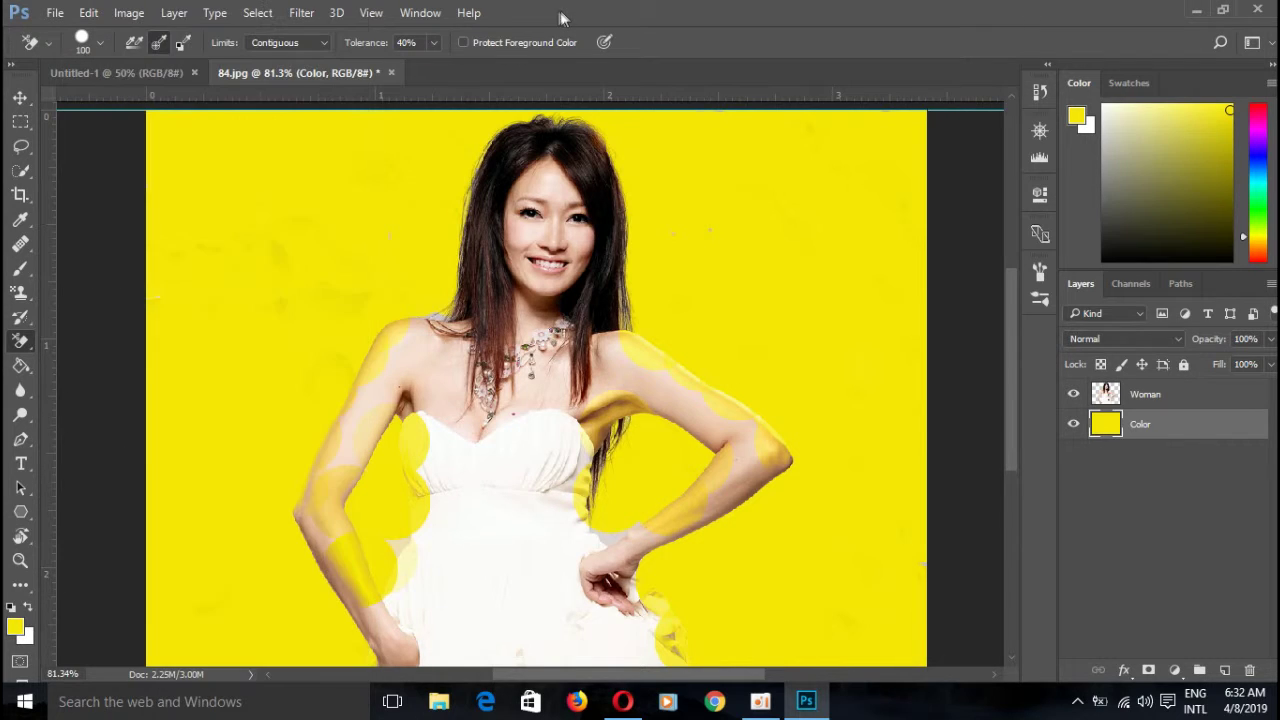
left_click(222, 15)
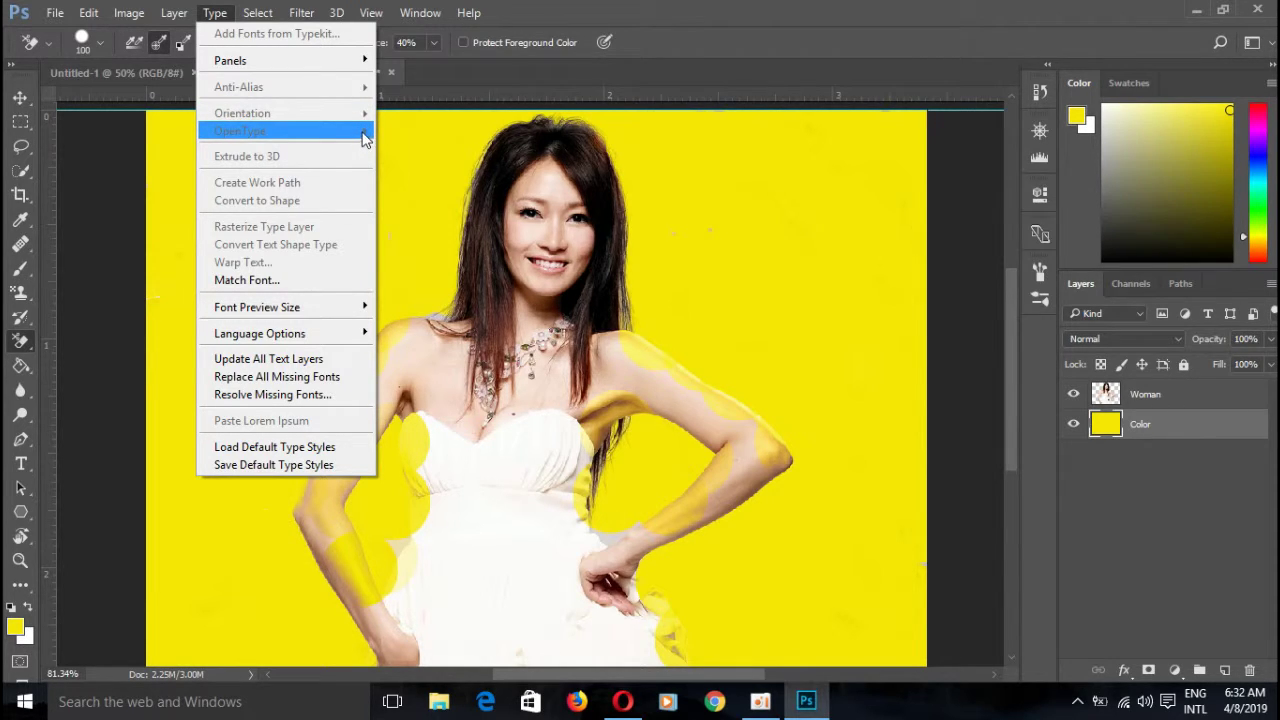
left_click(122, 143)
left_click(247, 14)
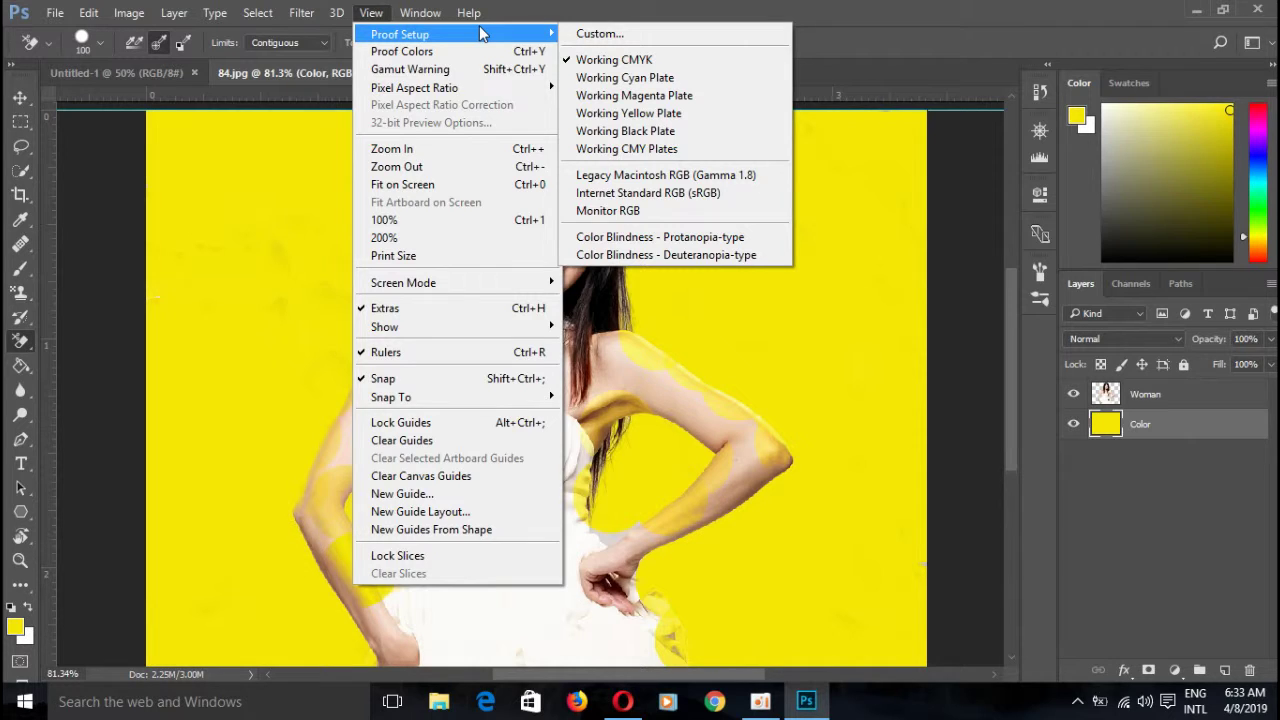
mouse_move(420, 13)
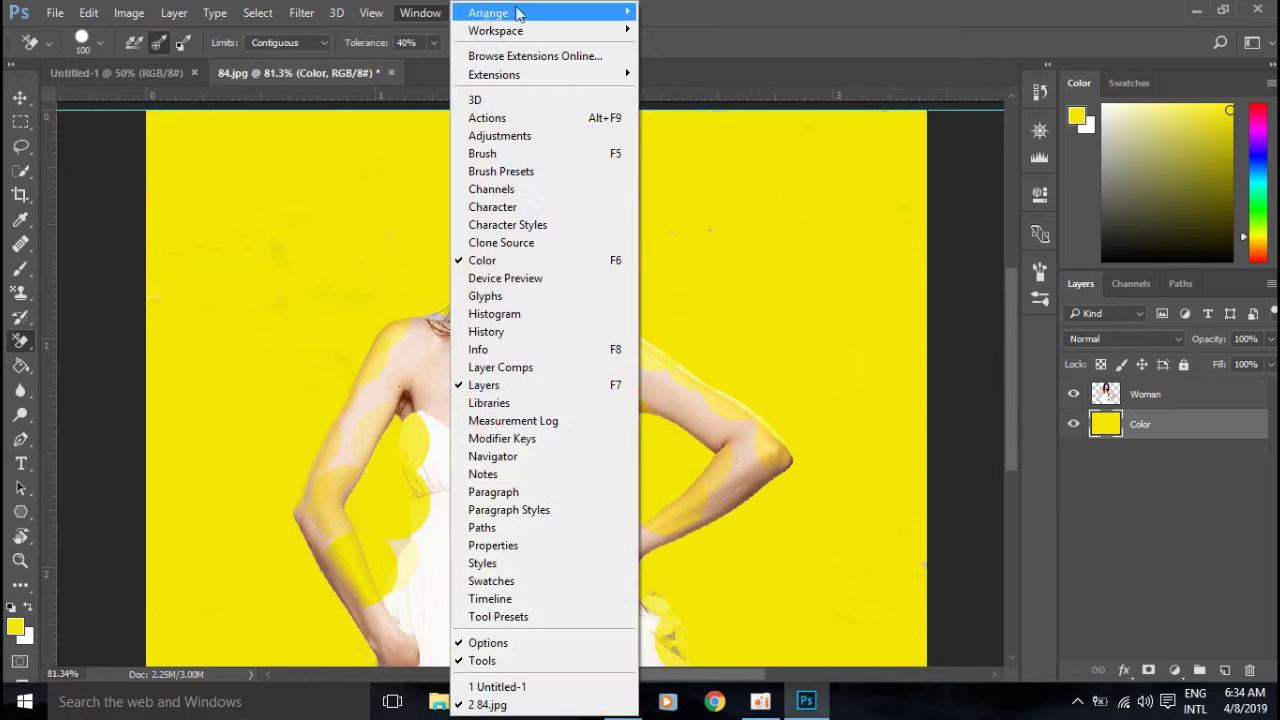
- Browse the Help, Image and Type menus, then open Layer > New Adjustment Layer
left_click(751, 77)
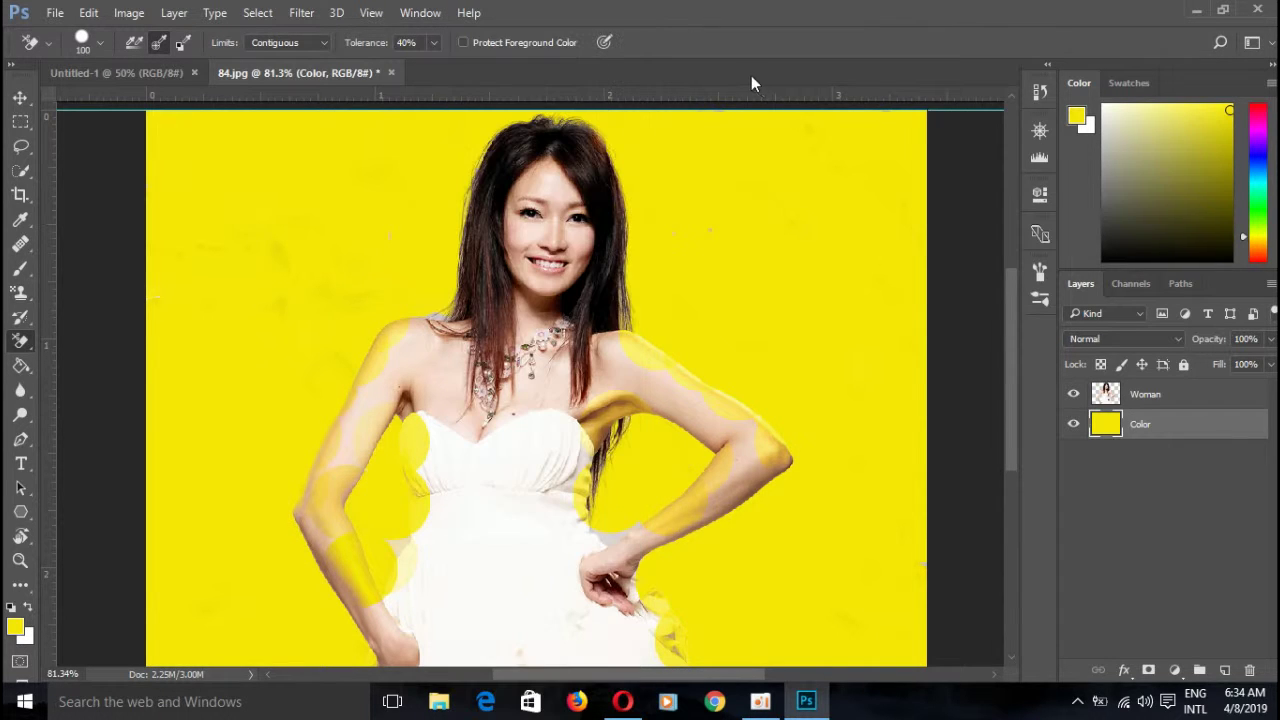
left_click(467, 13)
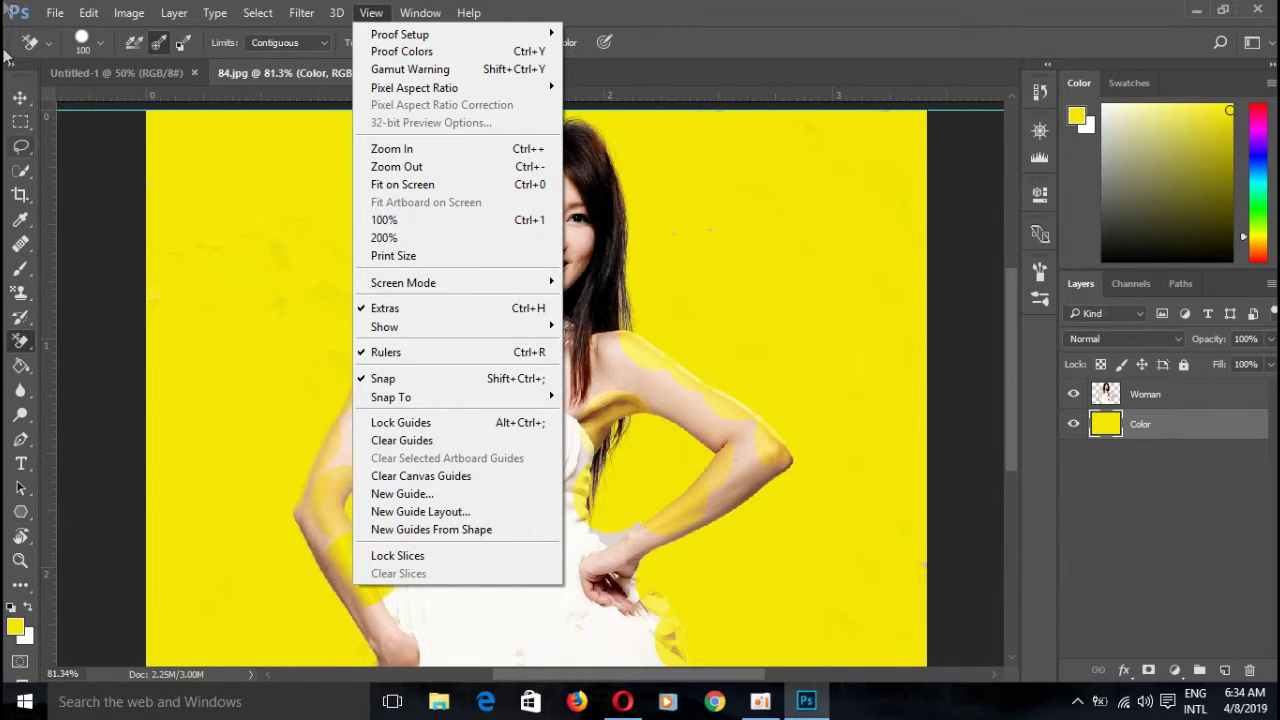
left_click(129, 12)
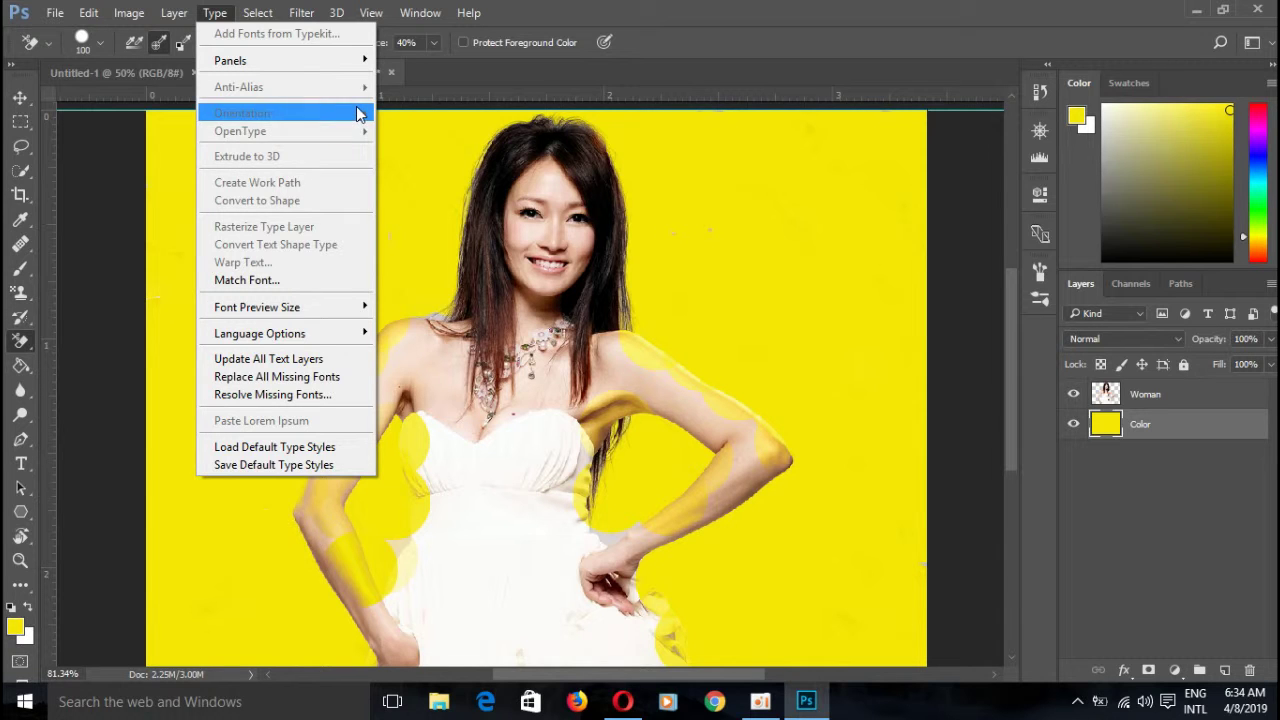
left_click(382, 262)
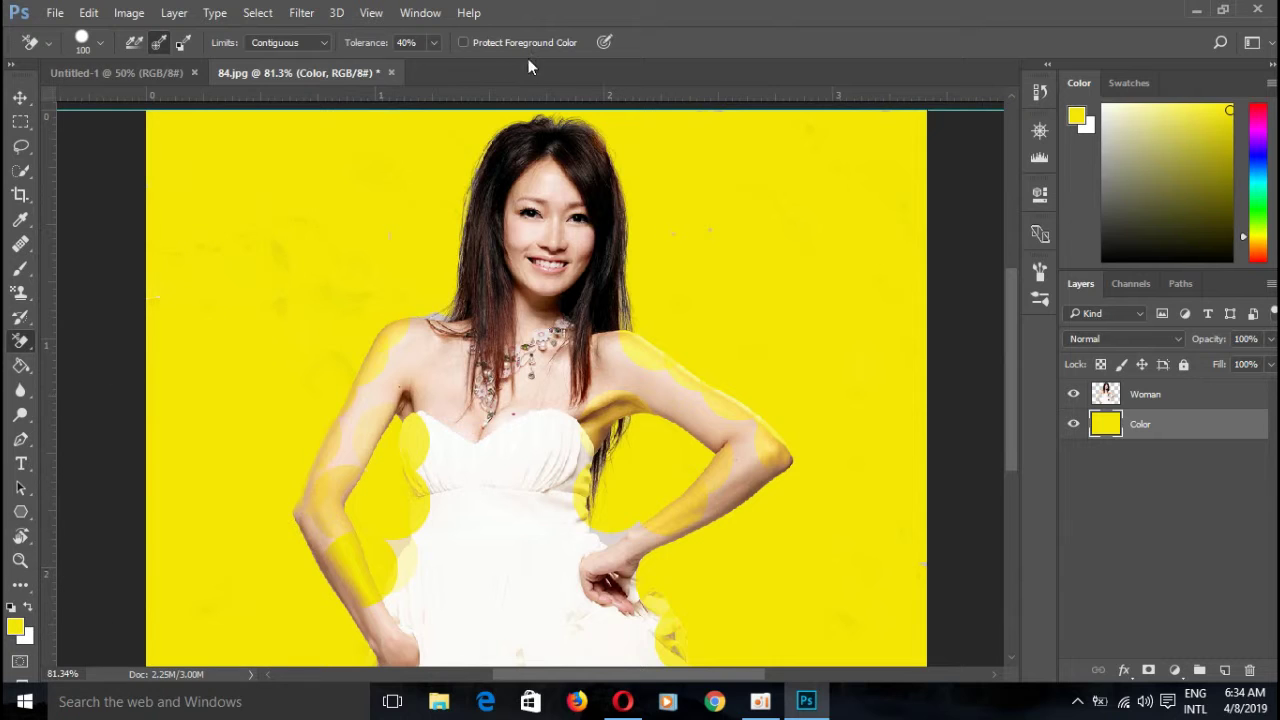
left_click(172, 12)
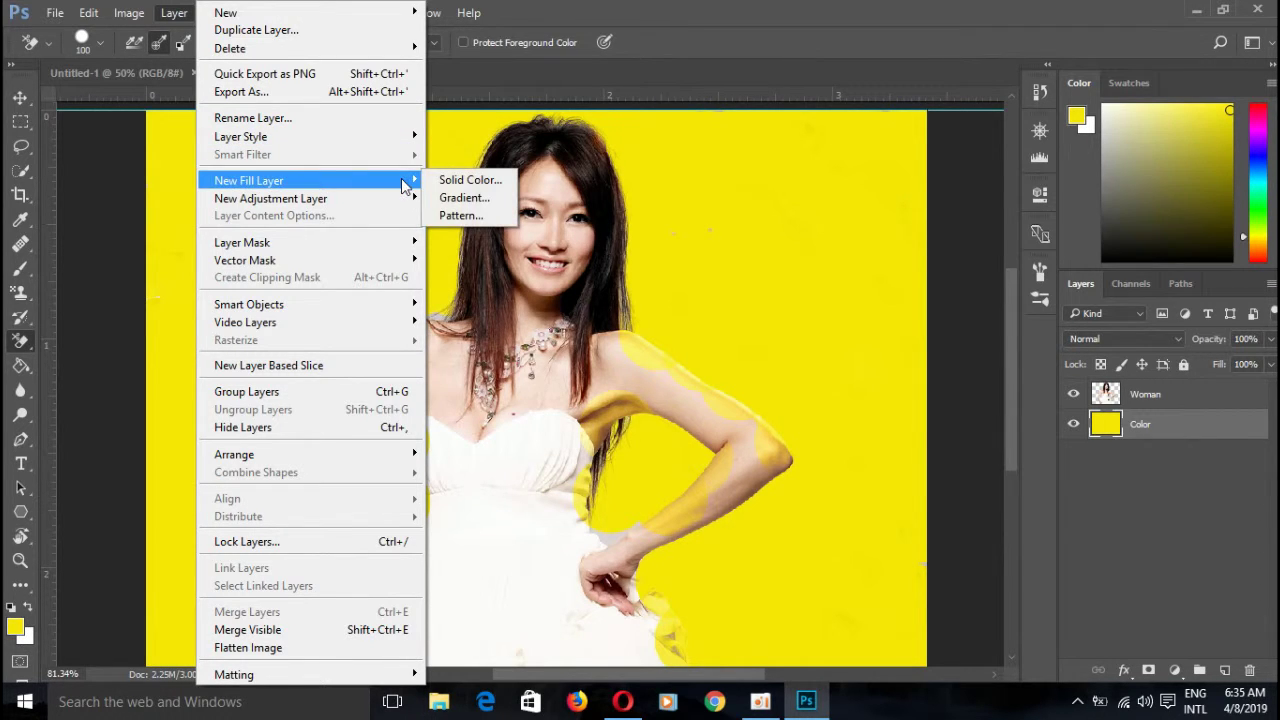
mouse_move(270, 198)
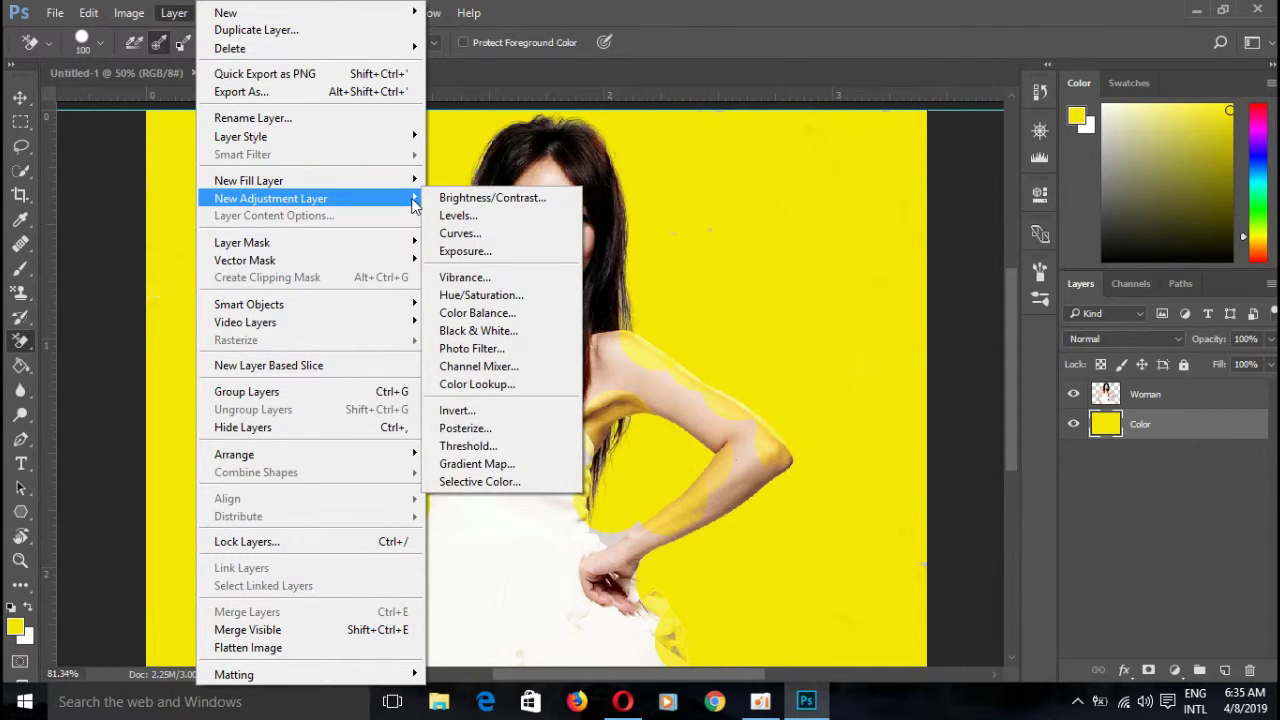
- Add a Hue/Saturation 1 adjustment layer with hue +14 and close its Properties
left_click(475, 295)
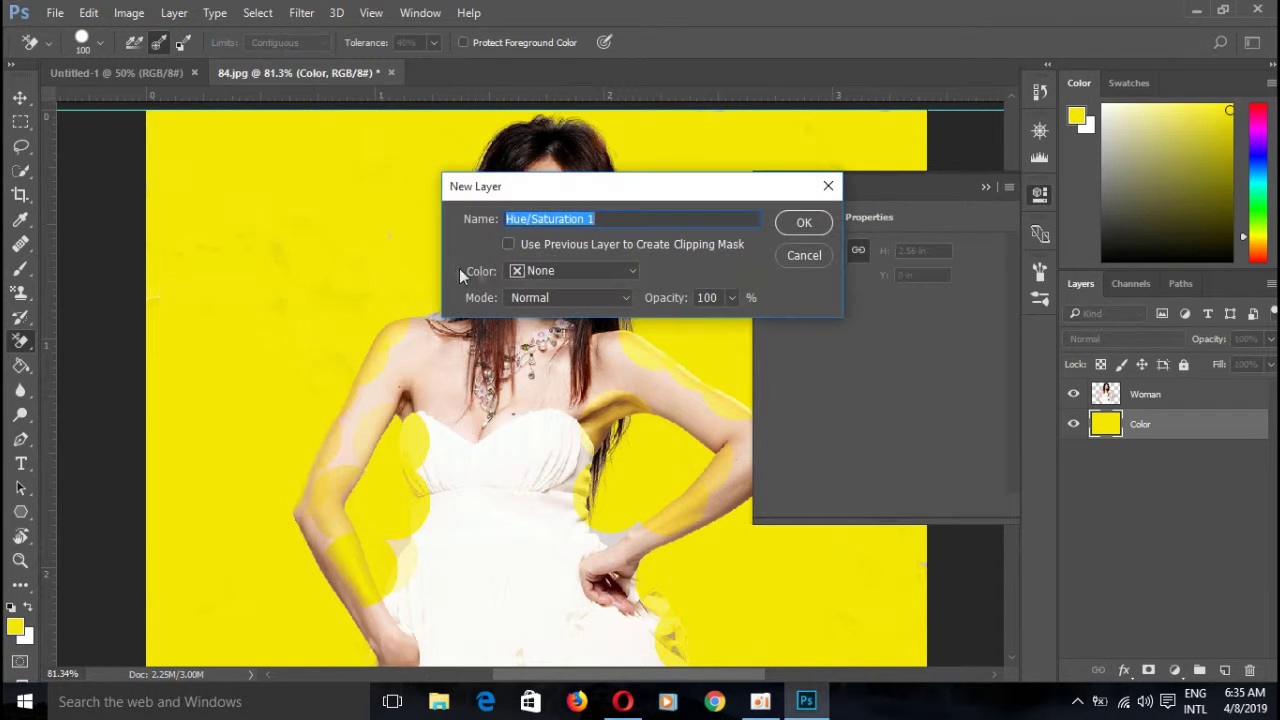
left_click(814, 224)
mouse_move(879, 310)
left_mouse_down()
mouse_move(787, 311)
mouse_move(839, 341)
mouse_move(895, 349)
mouse_move(824, 318)
mouse_move(945, 337)
mouse_move(928, 319)
mouse_move(795, 314)
mouse_move(890, 322)
left_mouse_up()
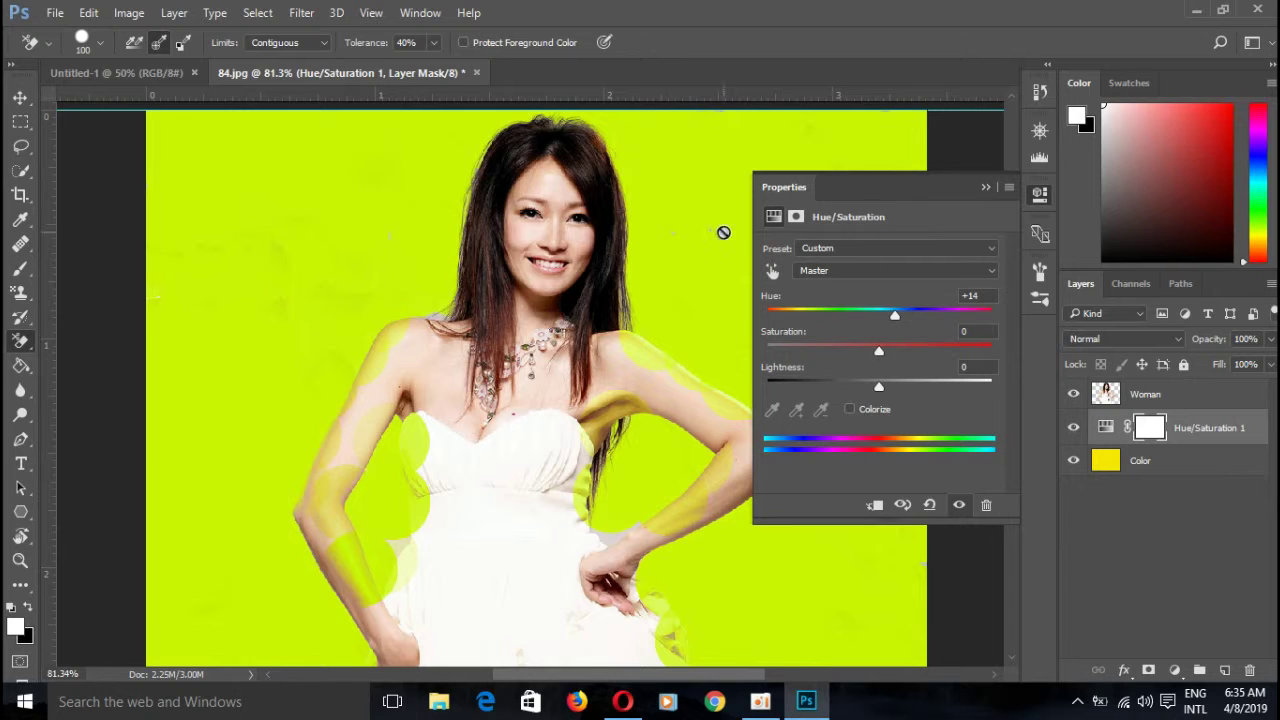
left_click(986, 188)
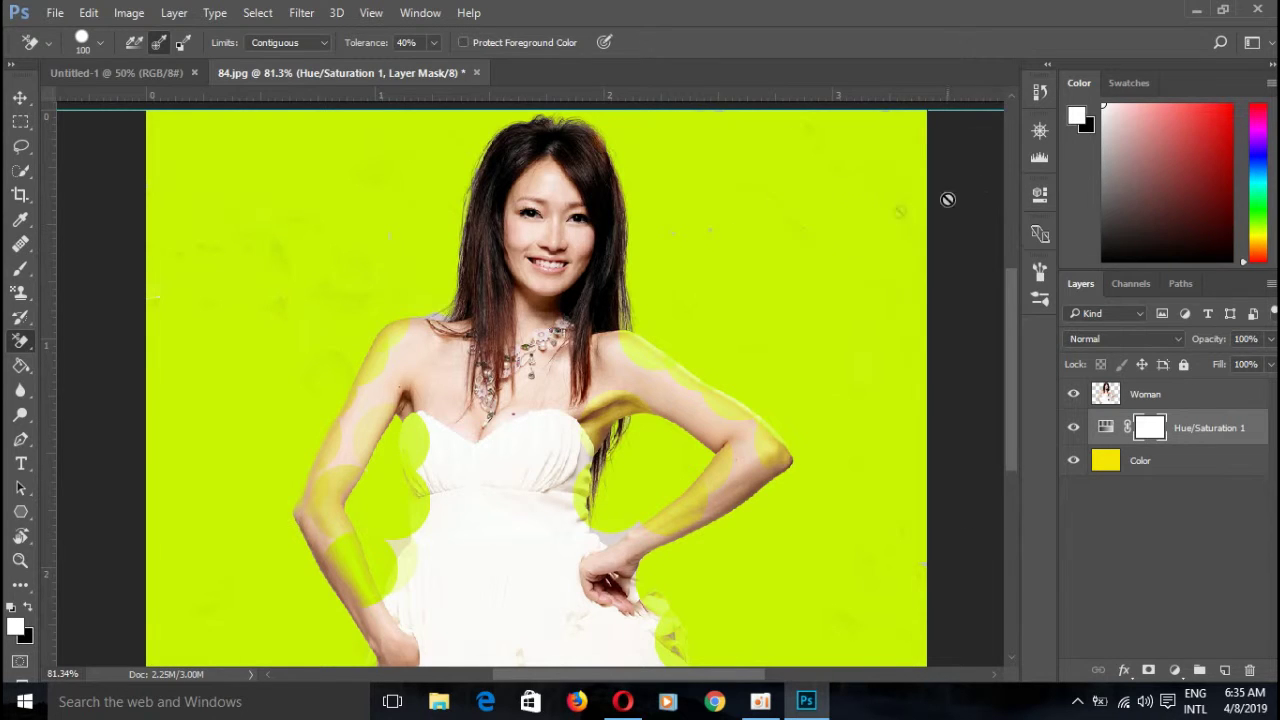
- Select the Move tool and minimise Photoshop to the desktop
left_click(20, 97)
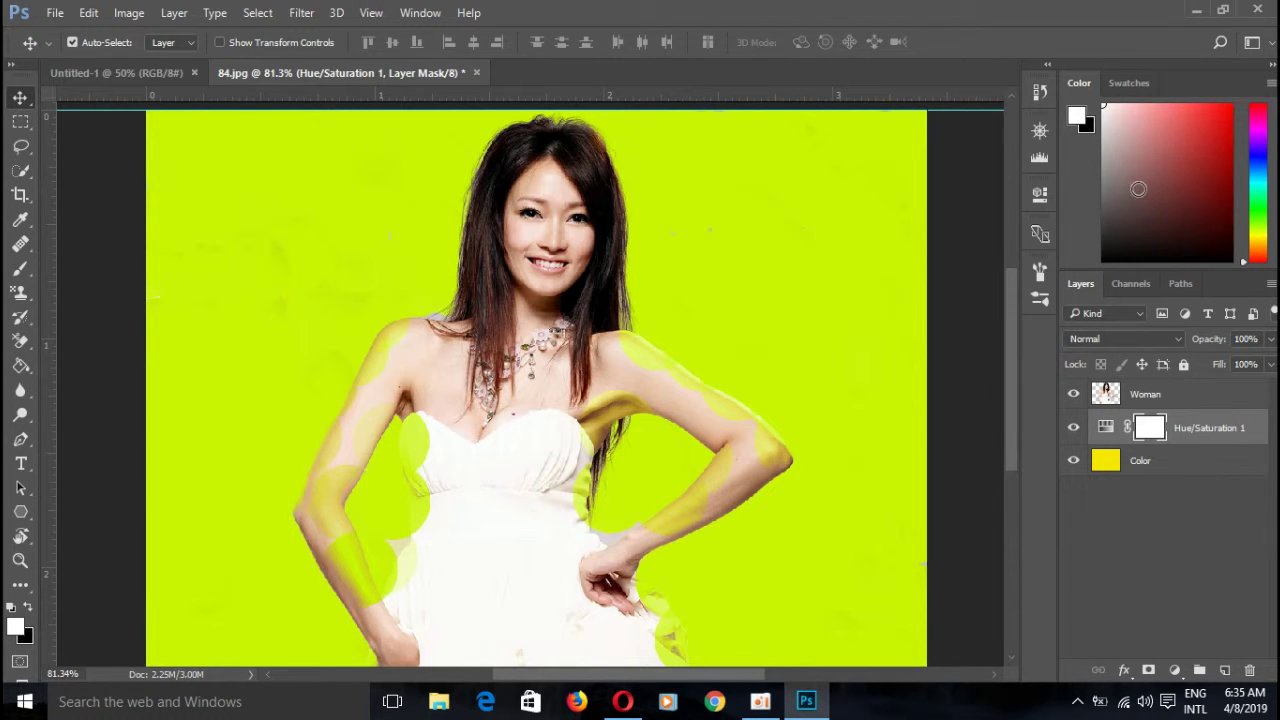
left_click(1198, 10)
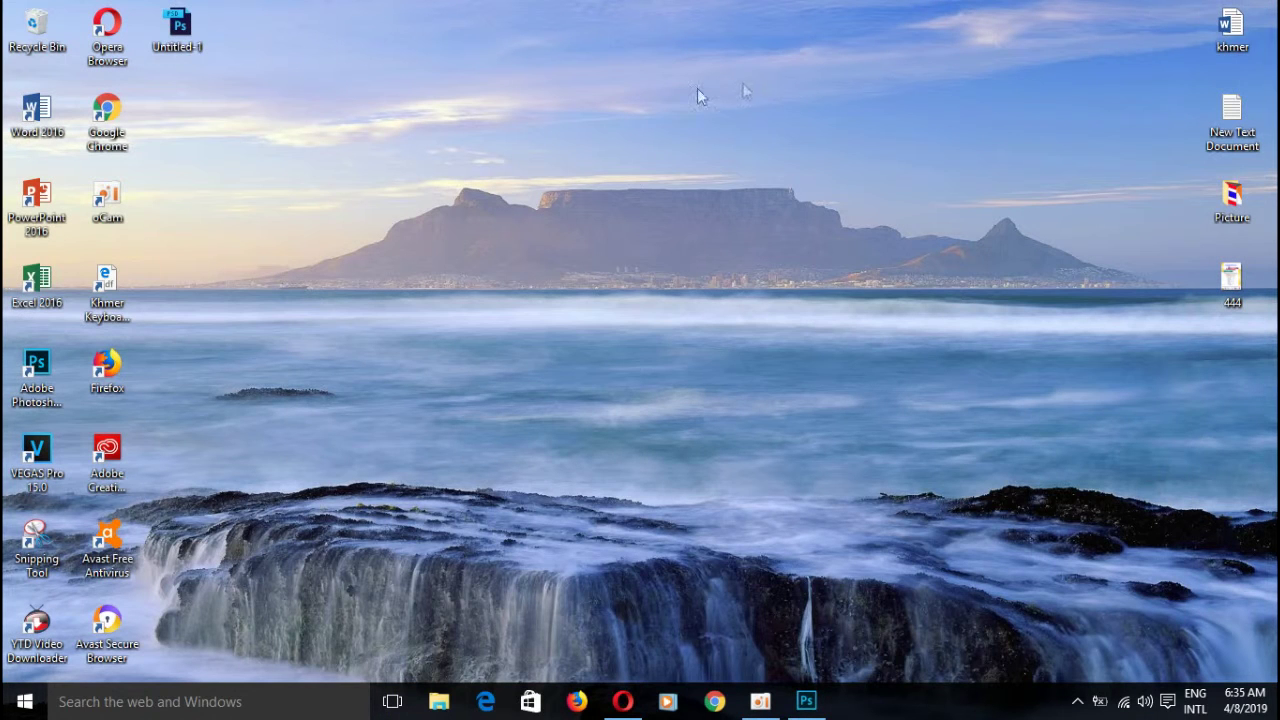
- Refresh the desktop, briefly show Opera, then bring up the oCam recorder window
right_click(593, 95)
left_click(643, 150)
left_click(622, 701)
left_click(622, 701)
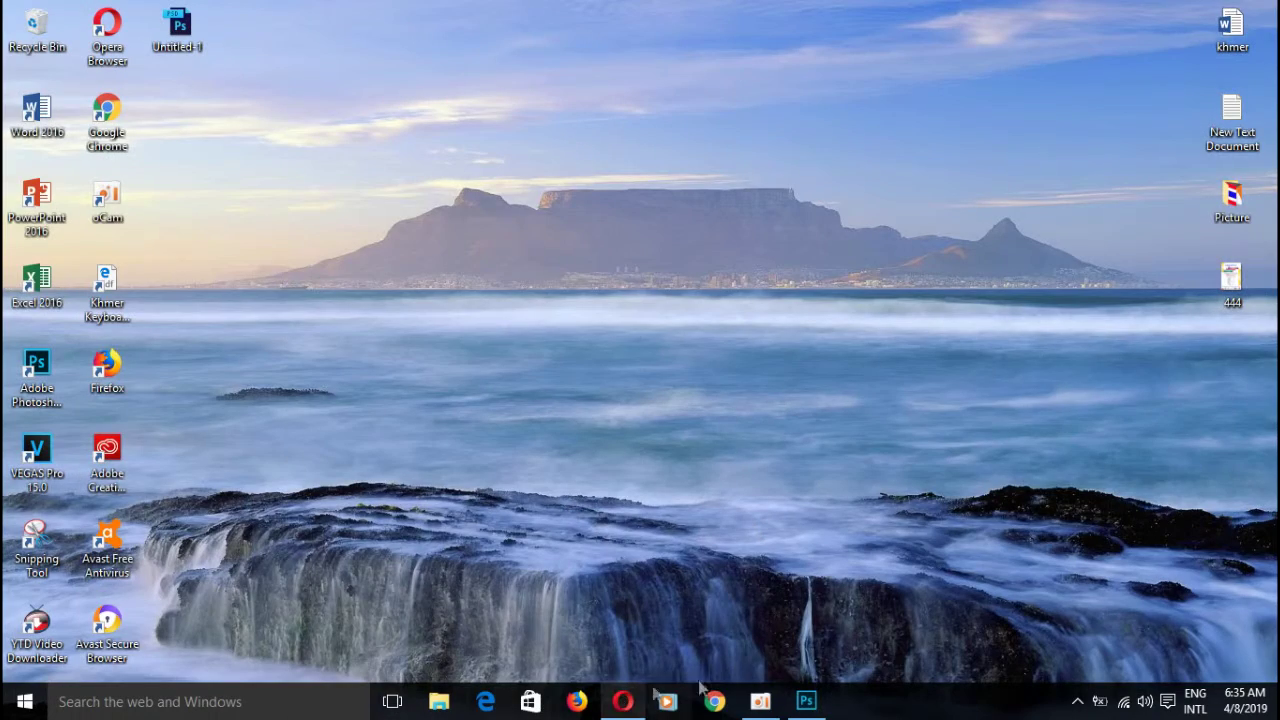
left_click(760, 701)
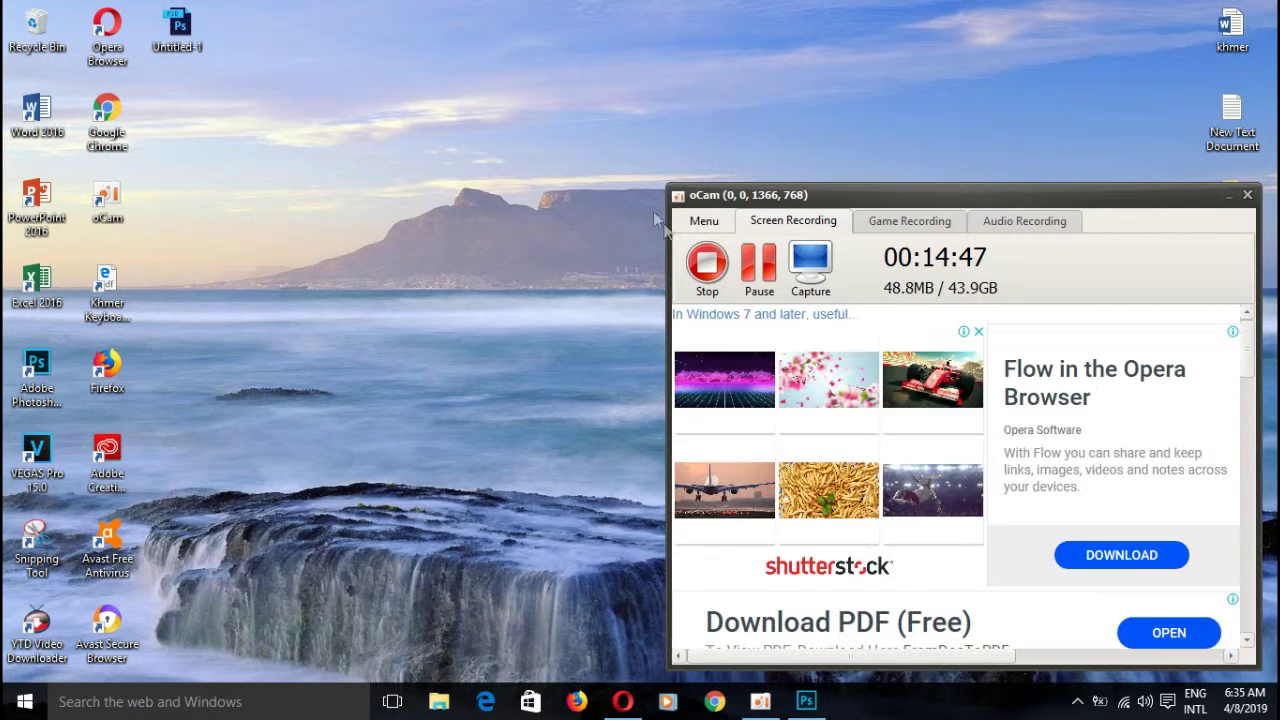